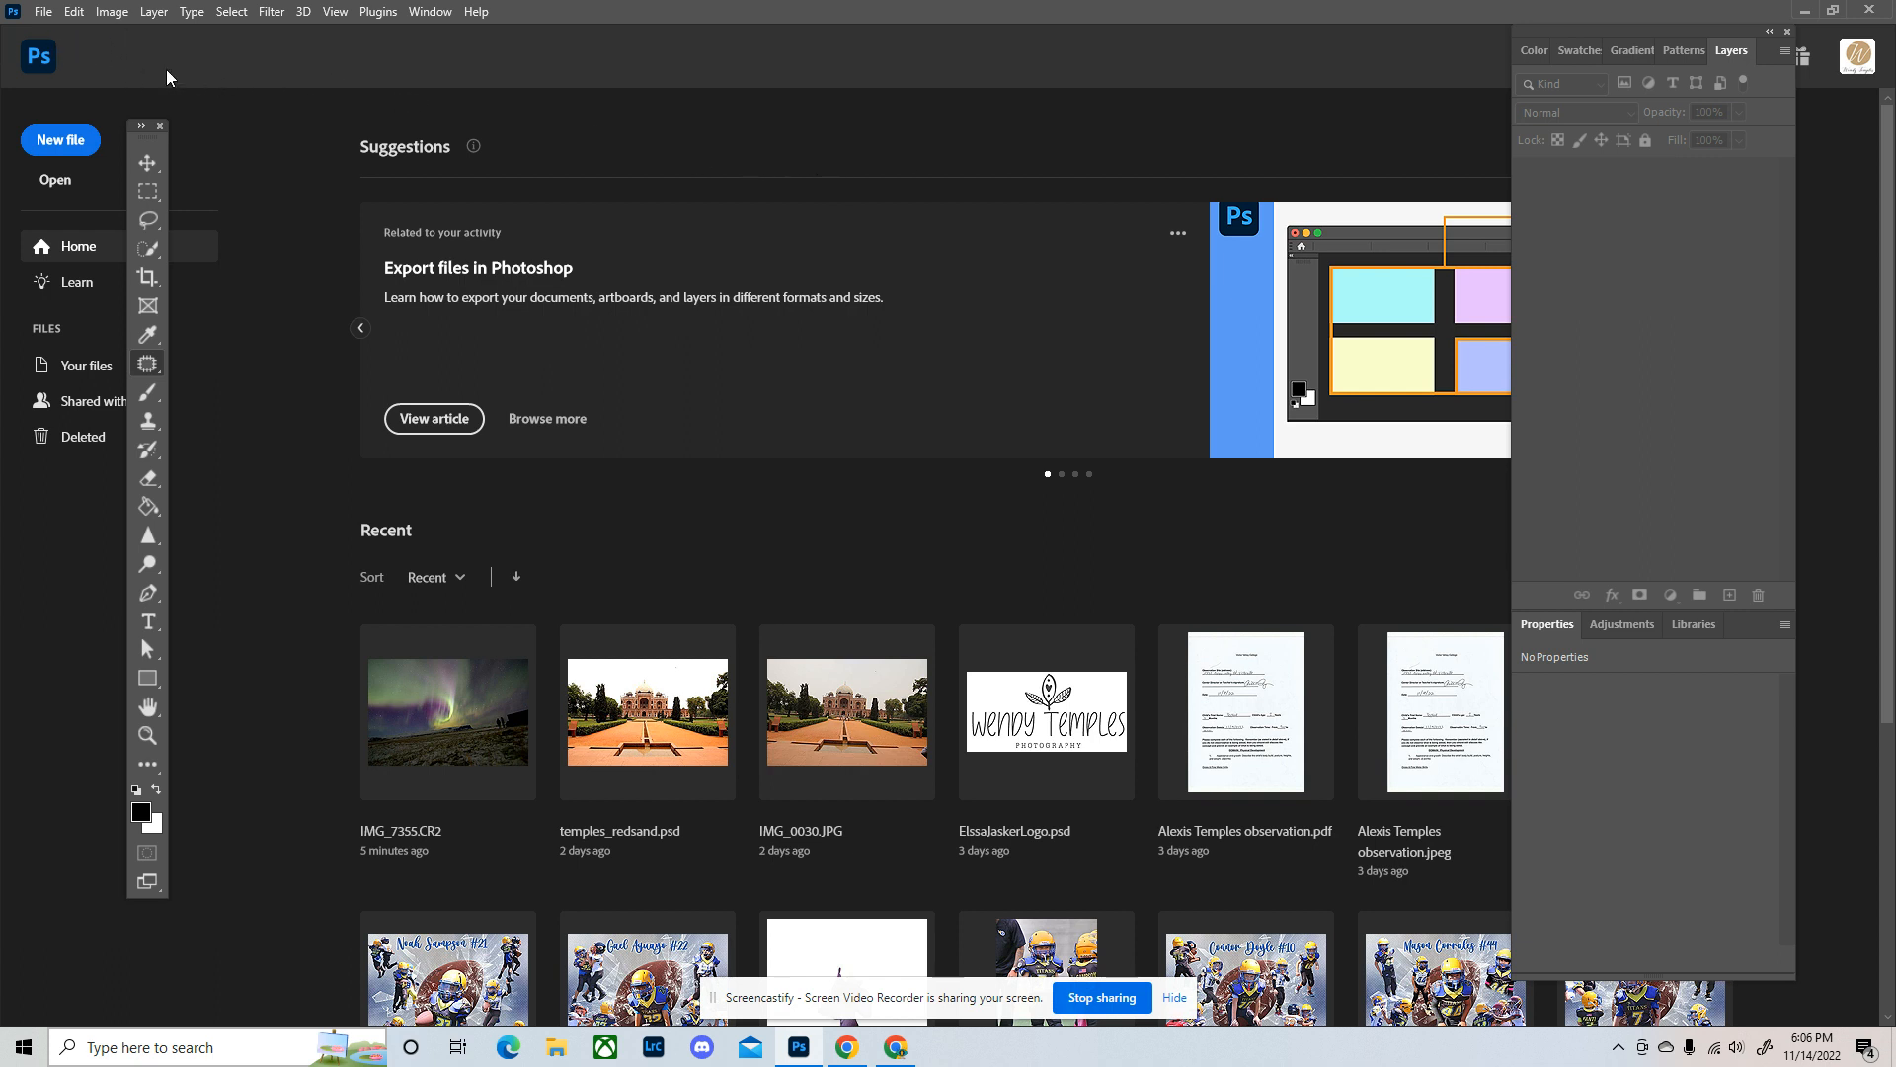
Step: Open the IMG_7355 northern lights raw photo from the PS P1 Intro to Photoshop - Student files folder in Camera Raw
click(44, 12)
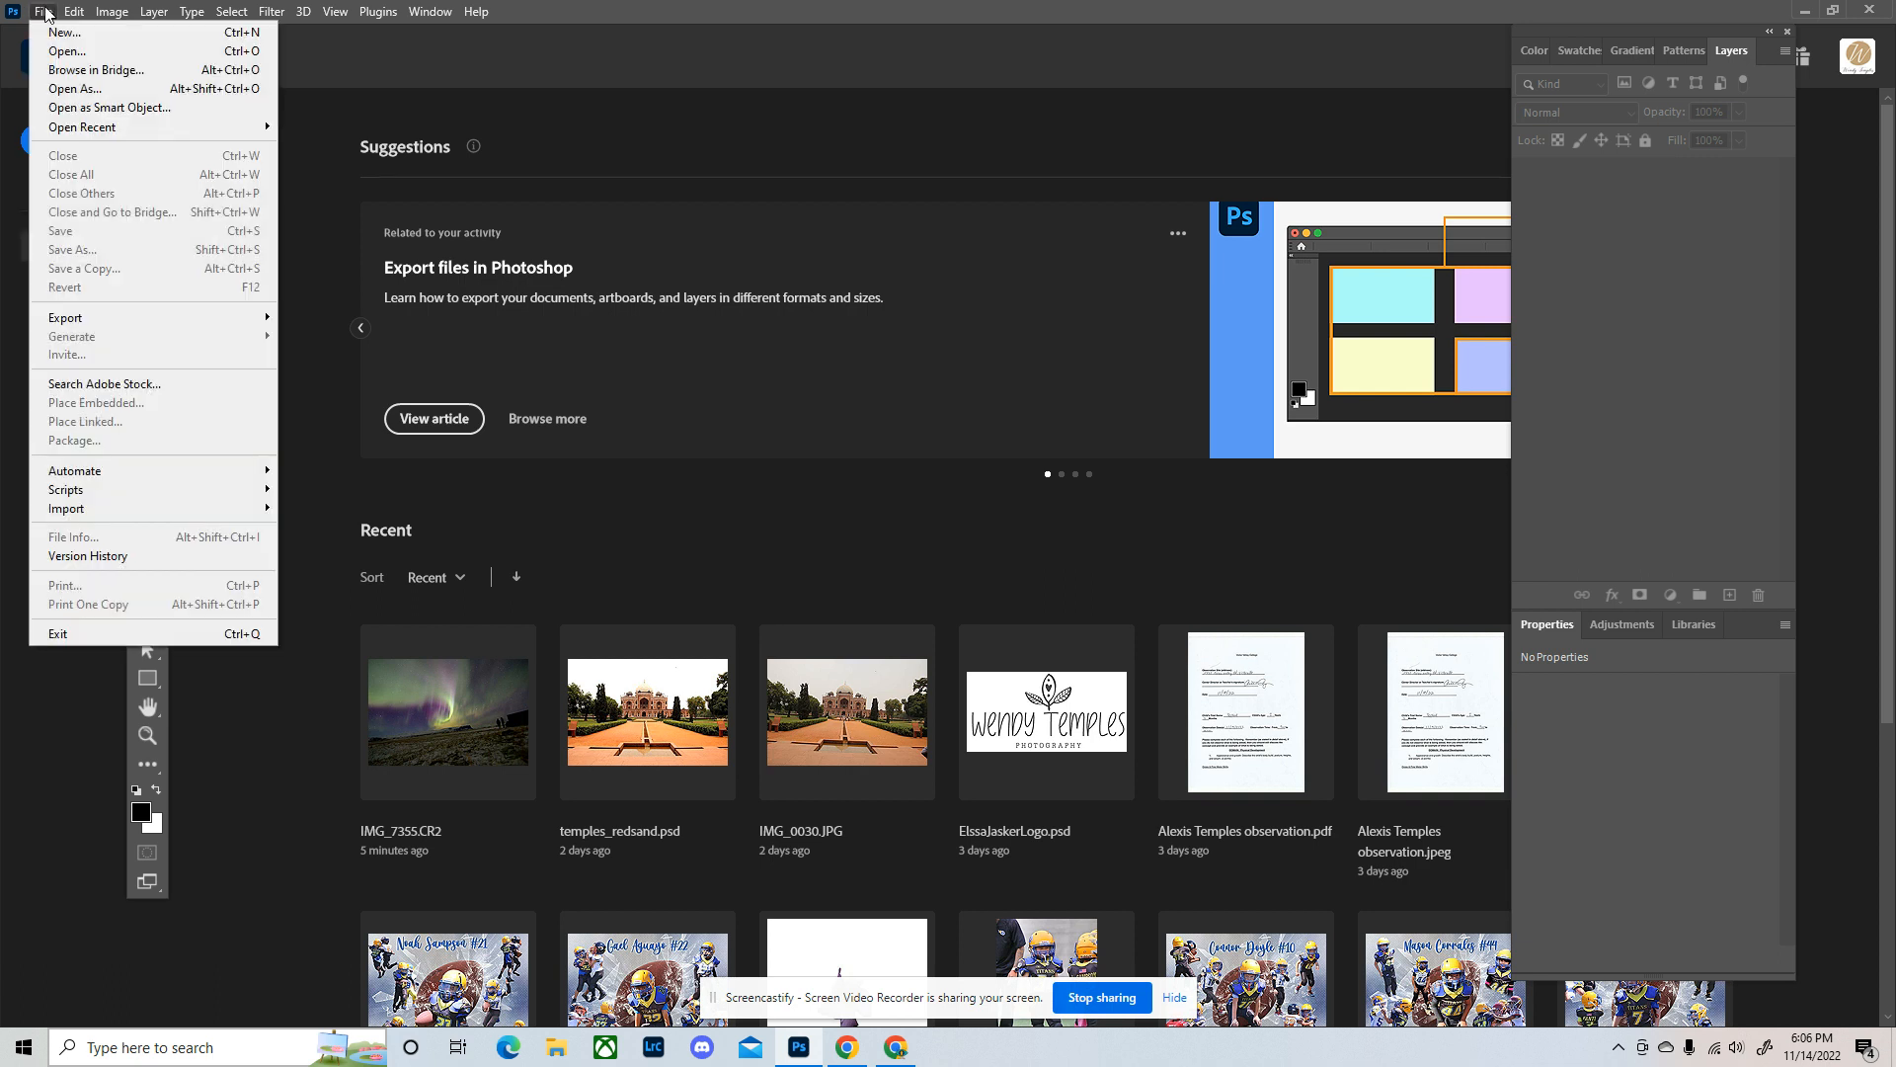
click(67, 52)
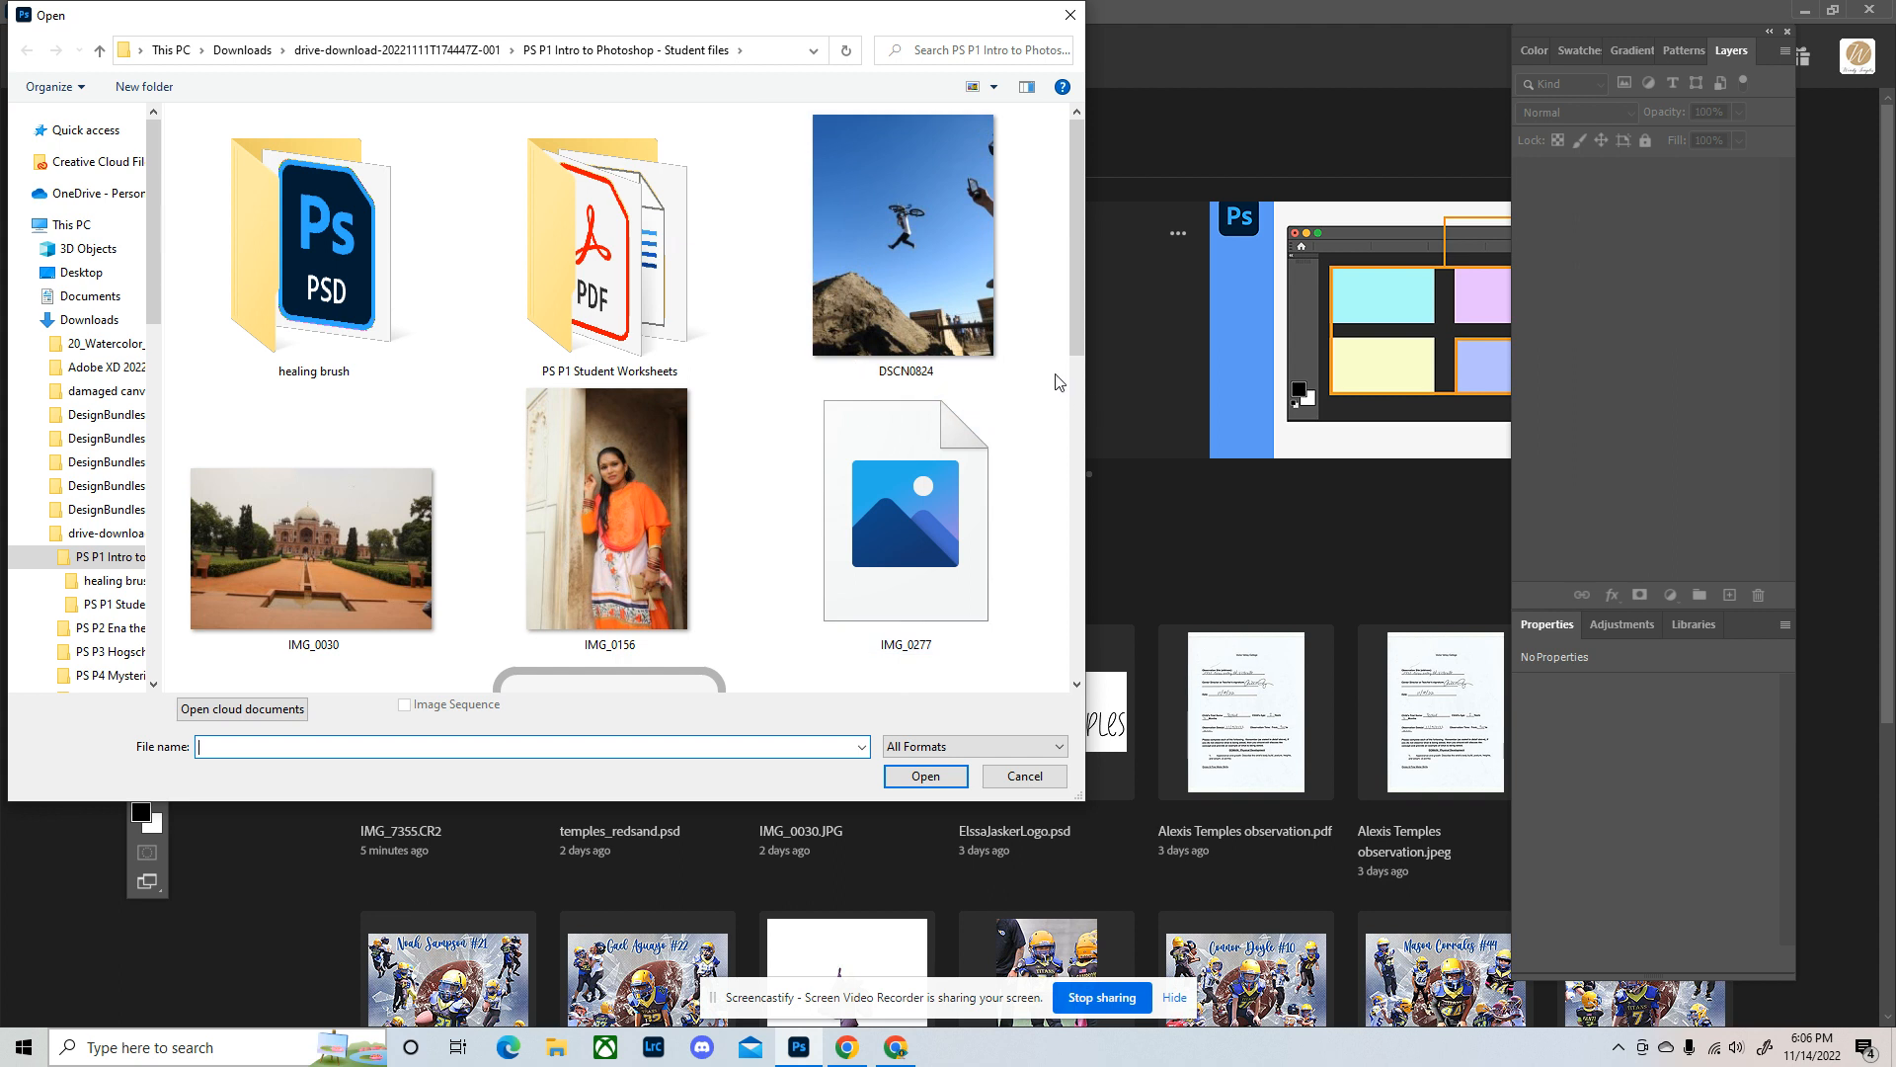
drag(1080, 298, 1089, 431)
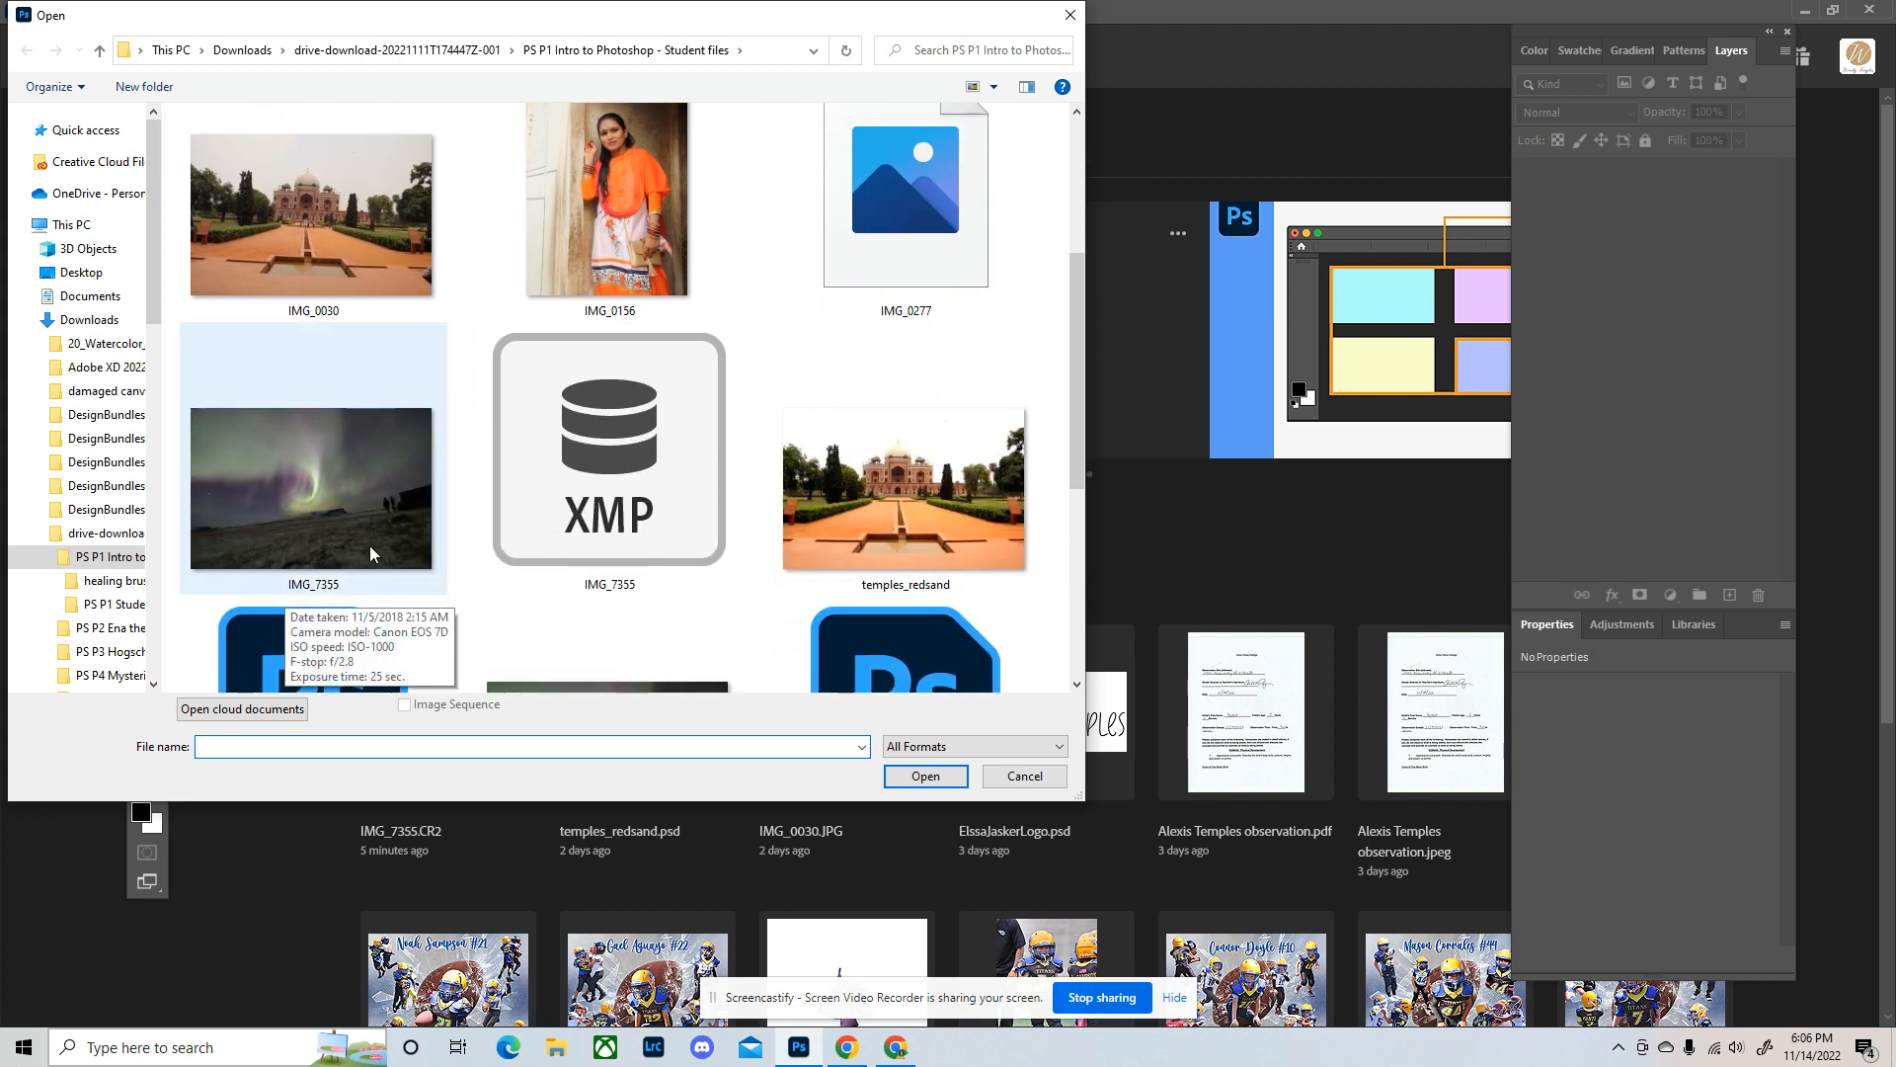
click(306, 501)
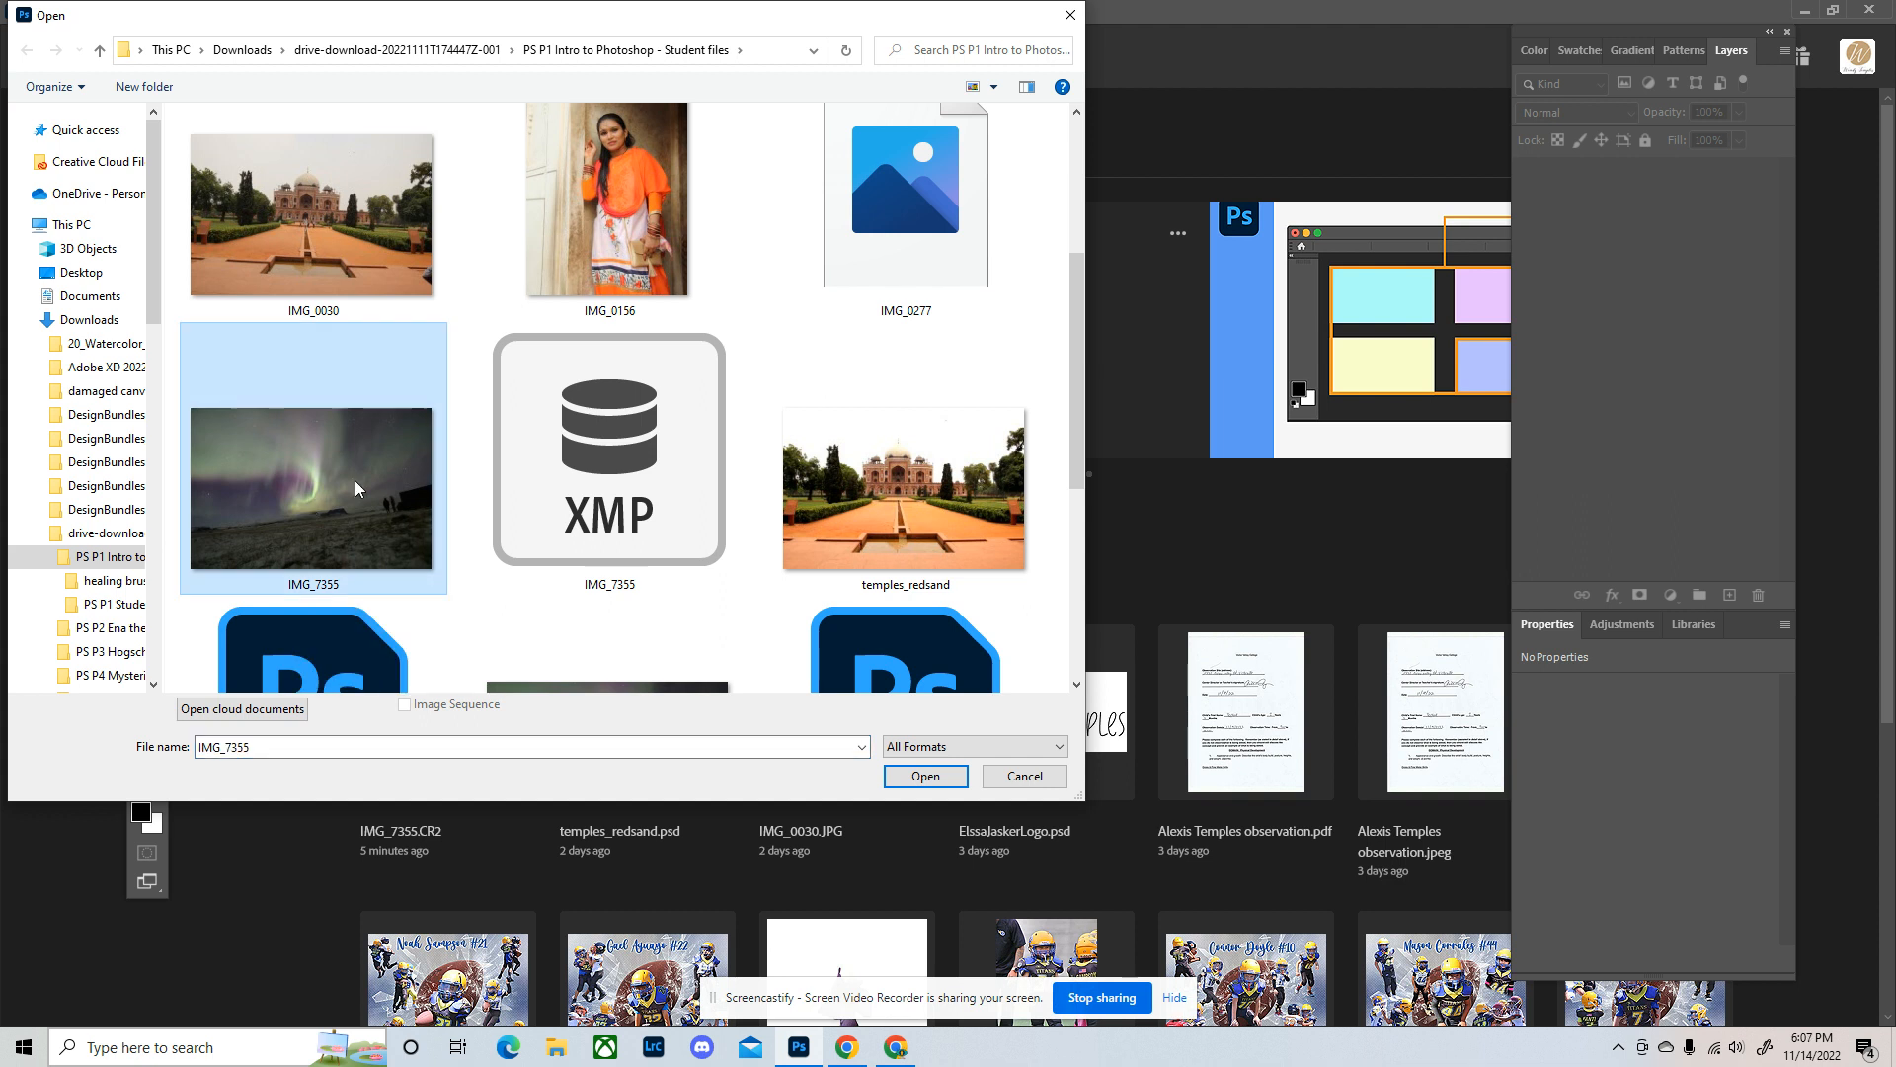
double_click(288, 490)
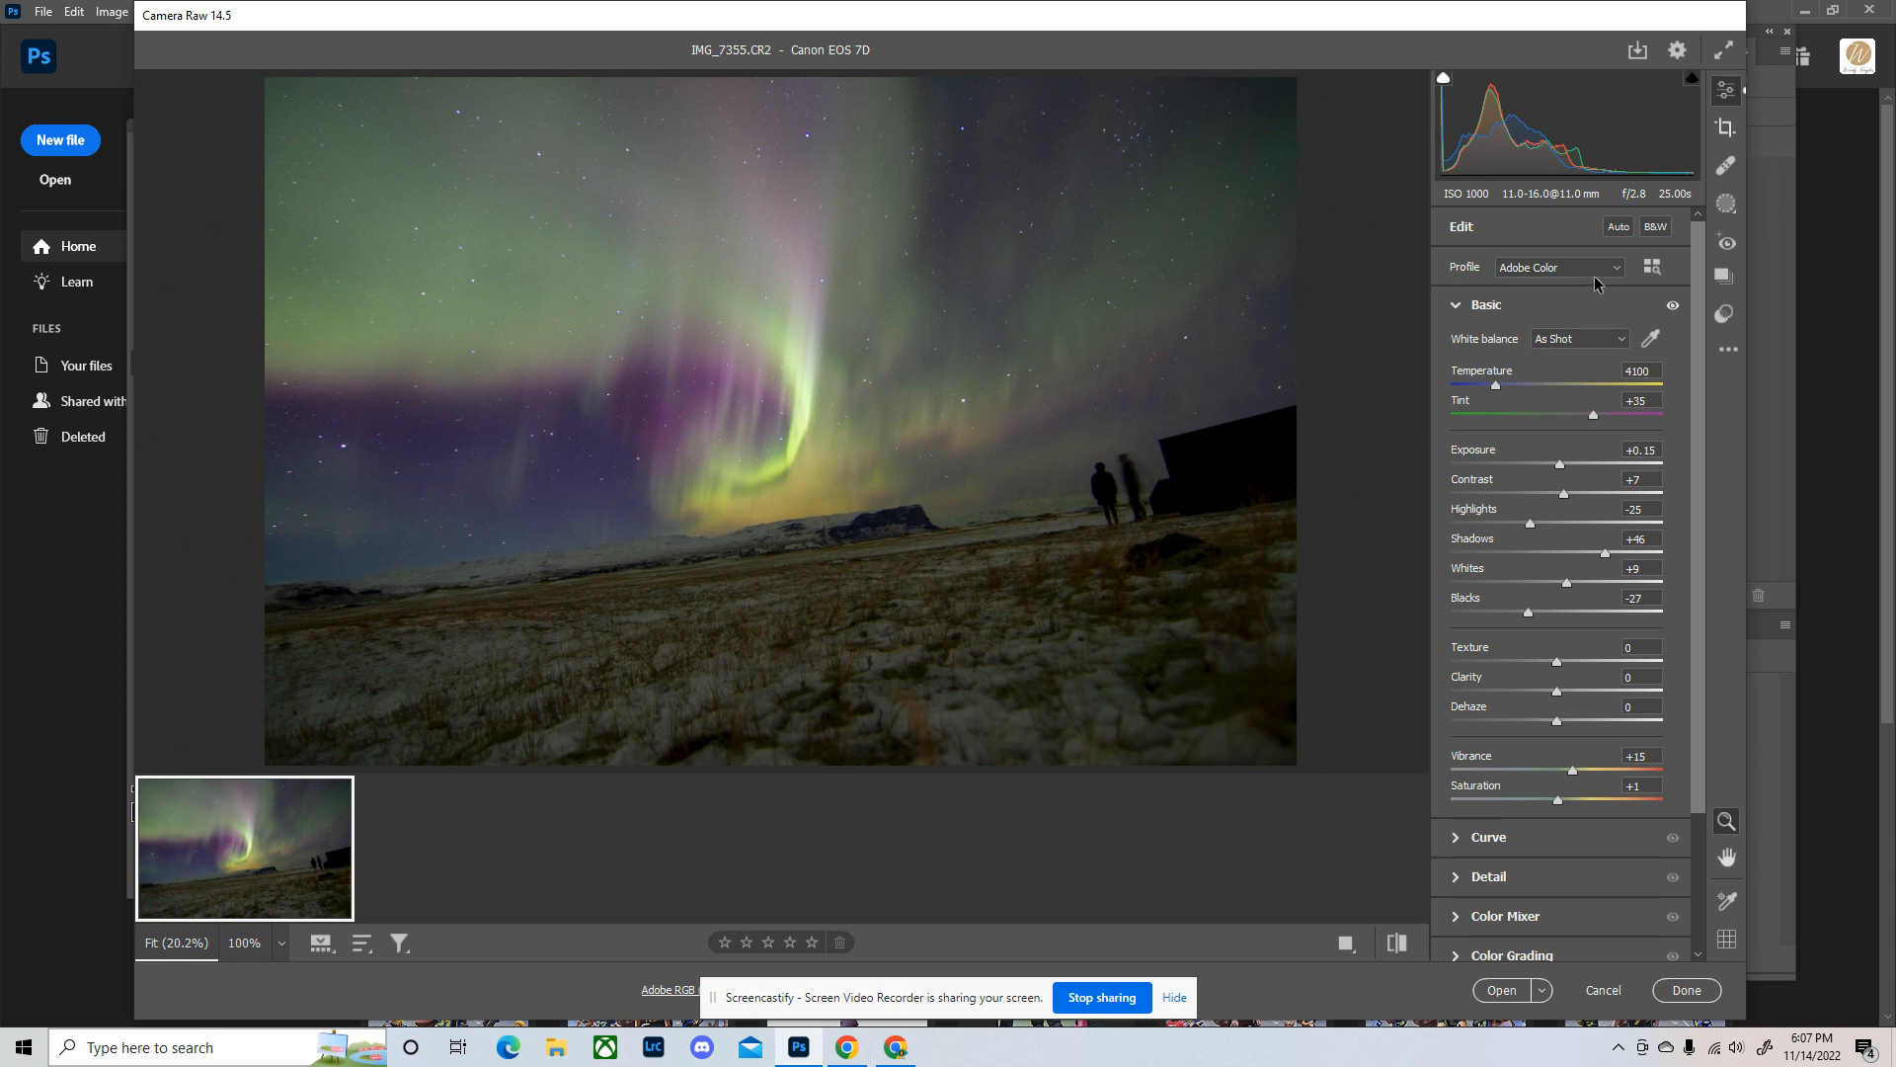
Step: Reset Exposure, Contrast, Highlights, Shadows and Whites to 0 in the raw photo's Basic adjustments
double_click(1561, 464)
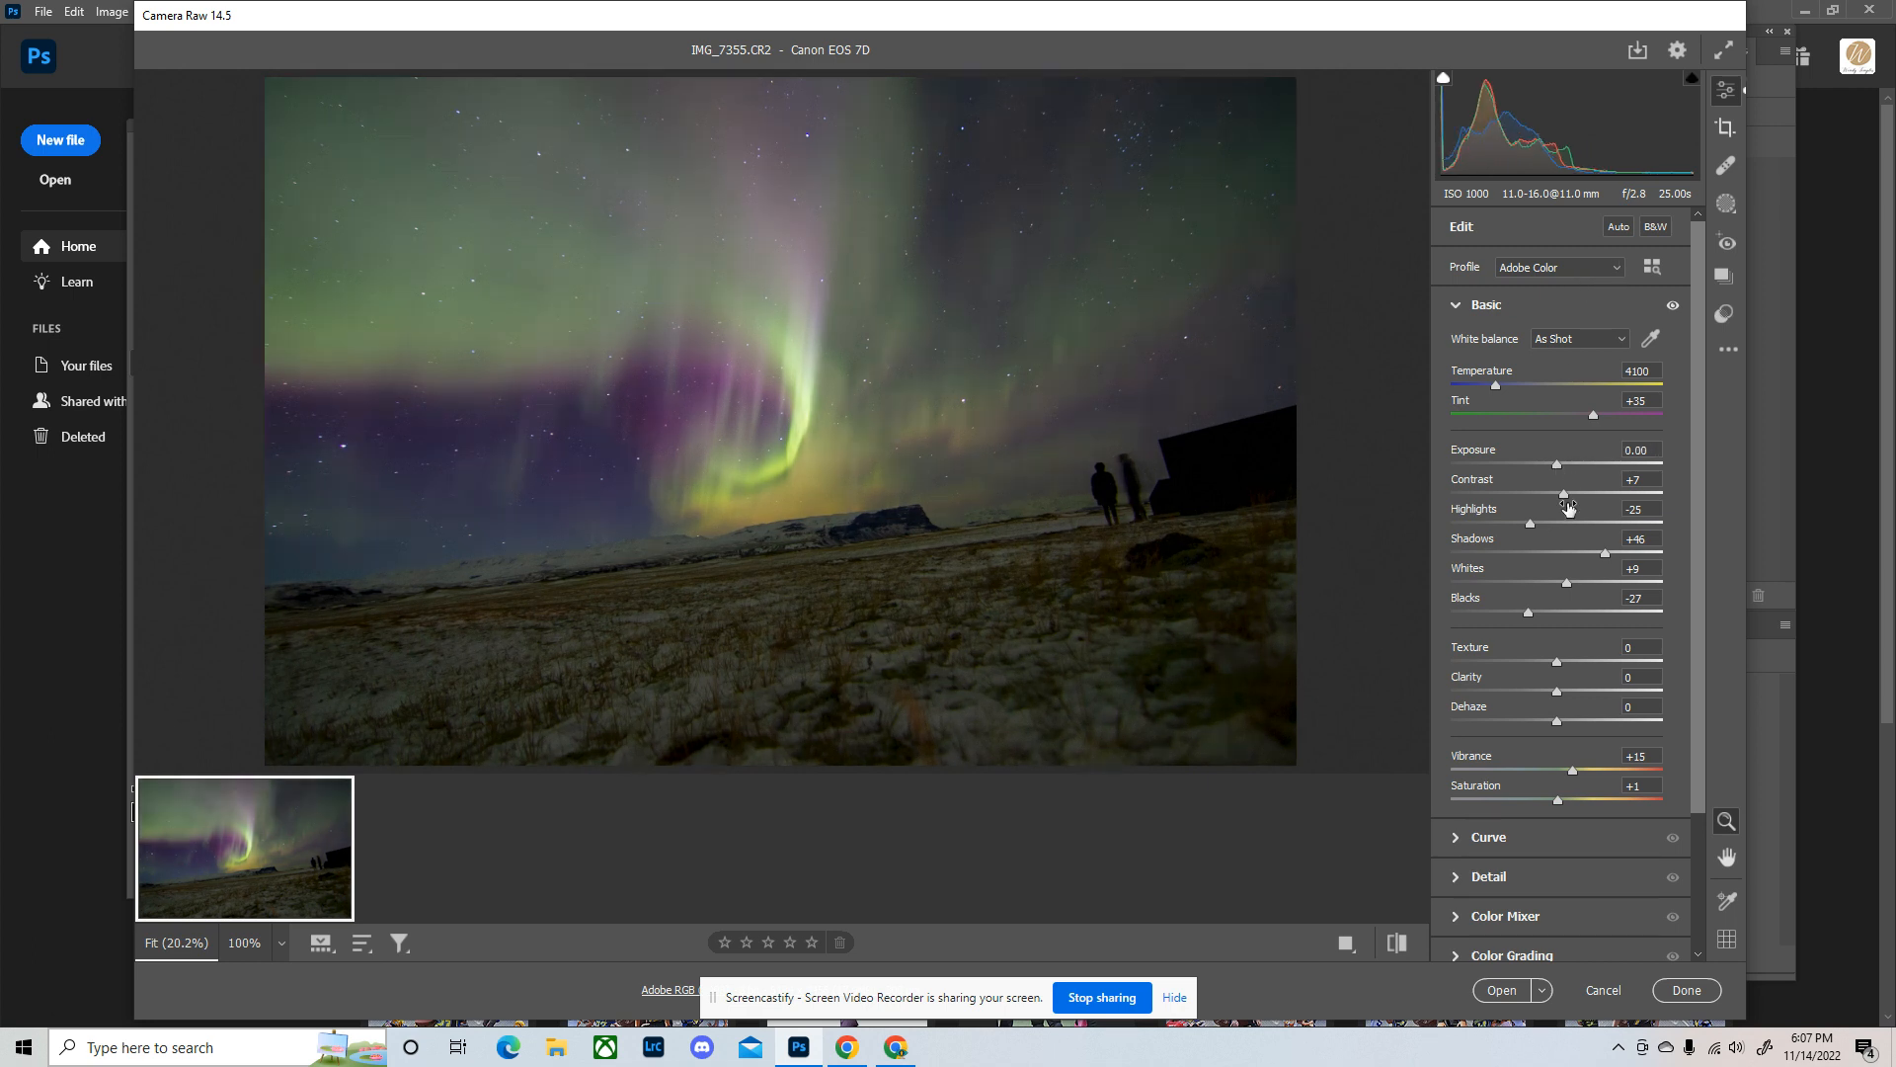
double_click(1564, 494)
double_click(1531, 525)
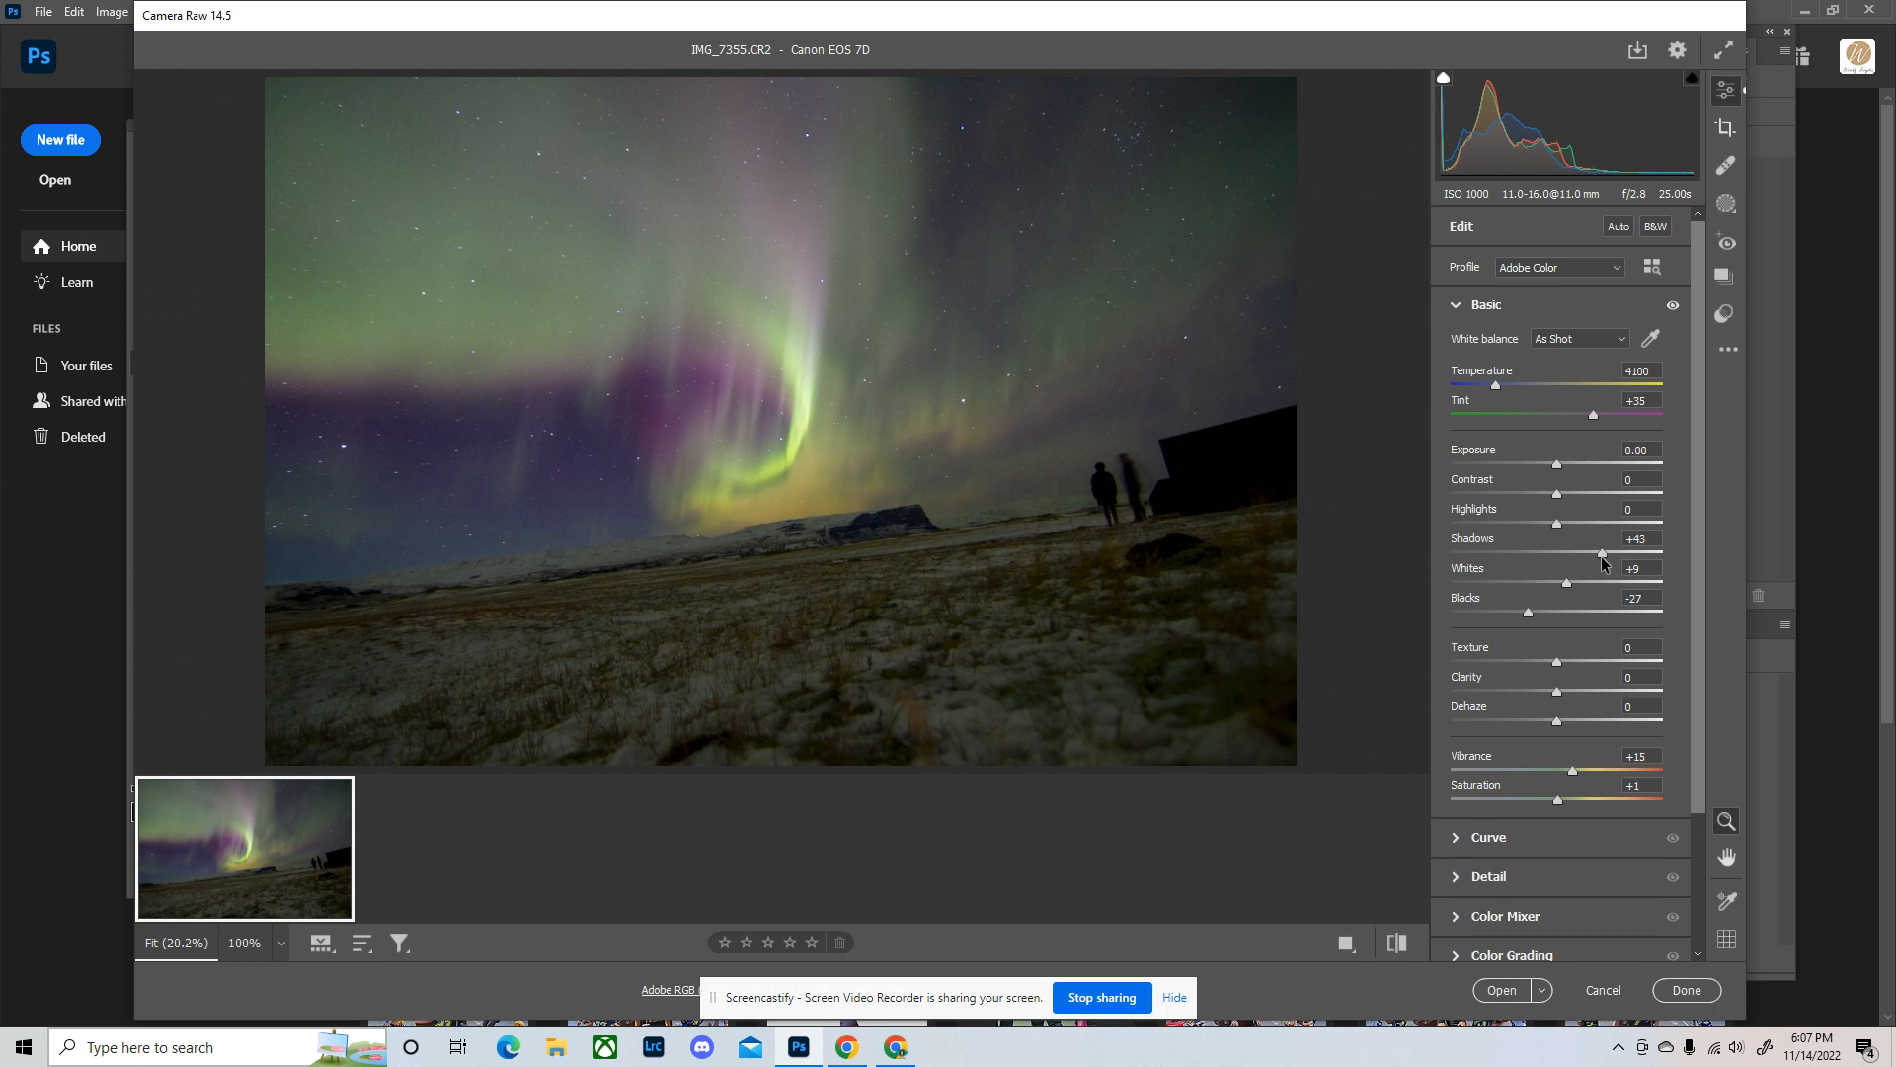
double_click(1602, 553)
double_click(1566, 582)
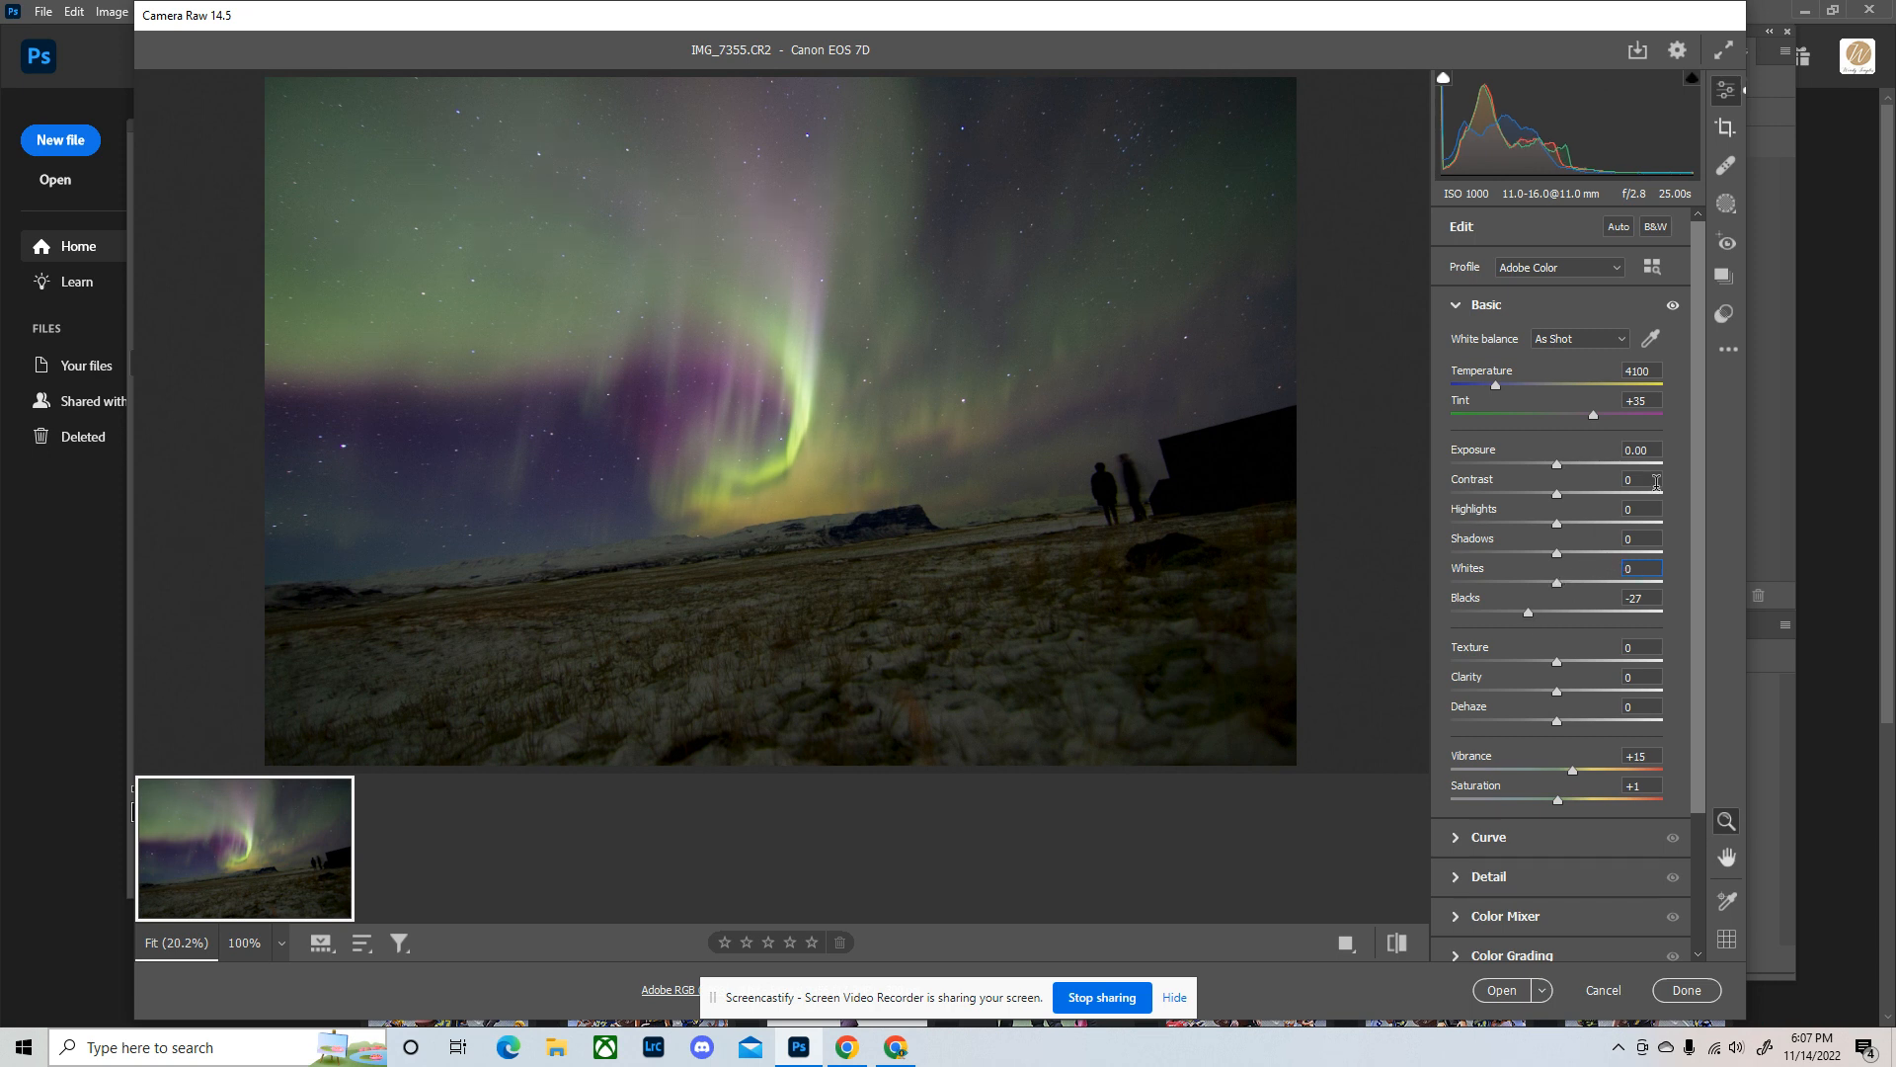
Step: Apply the Auto adjustment, and fine-tune Exposure to +0.15, Highlights to -10, Shadows to +35, Whites to -17 and Blacks to -37
click(1618, 228)
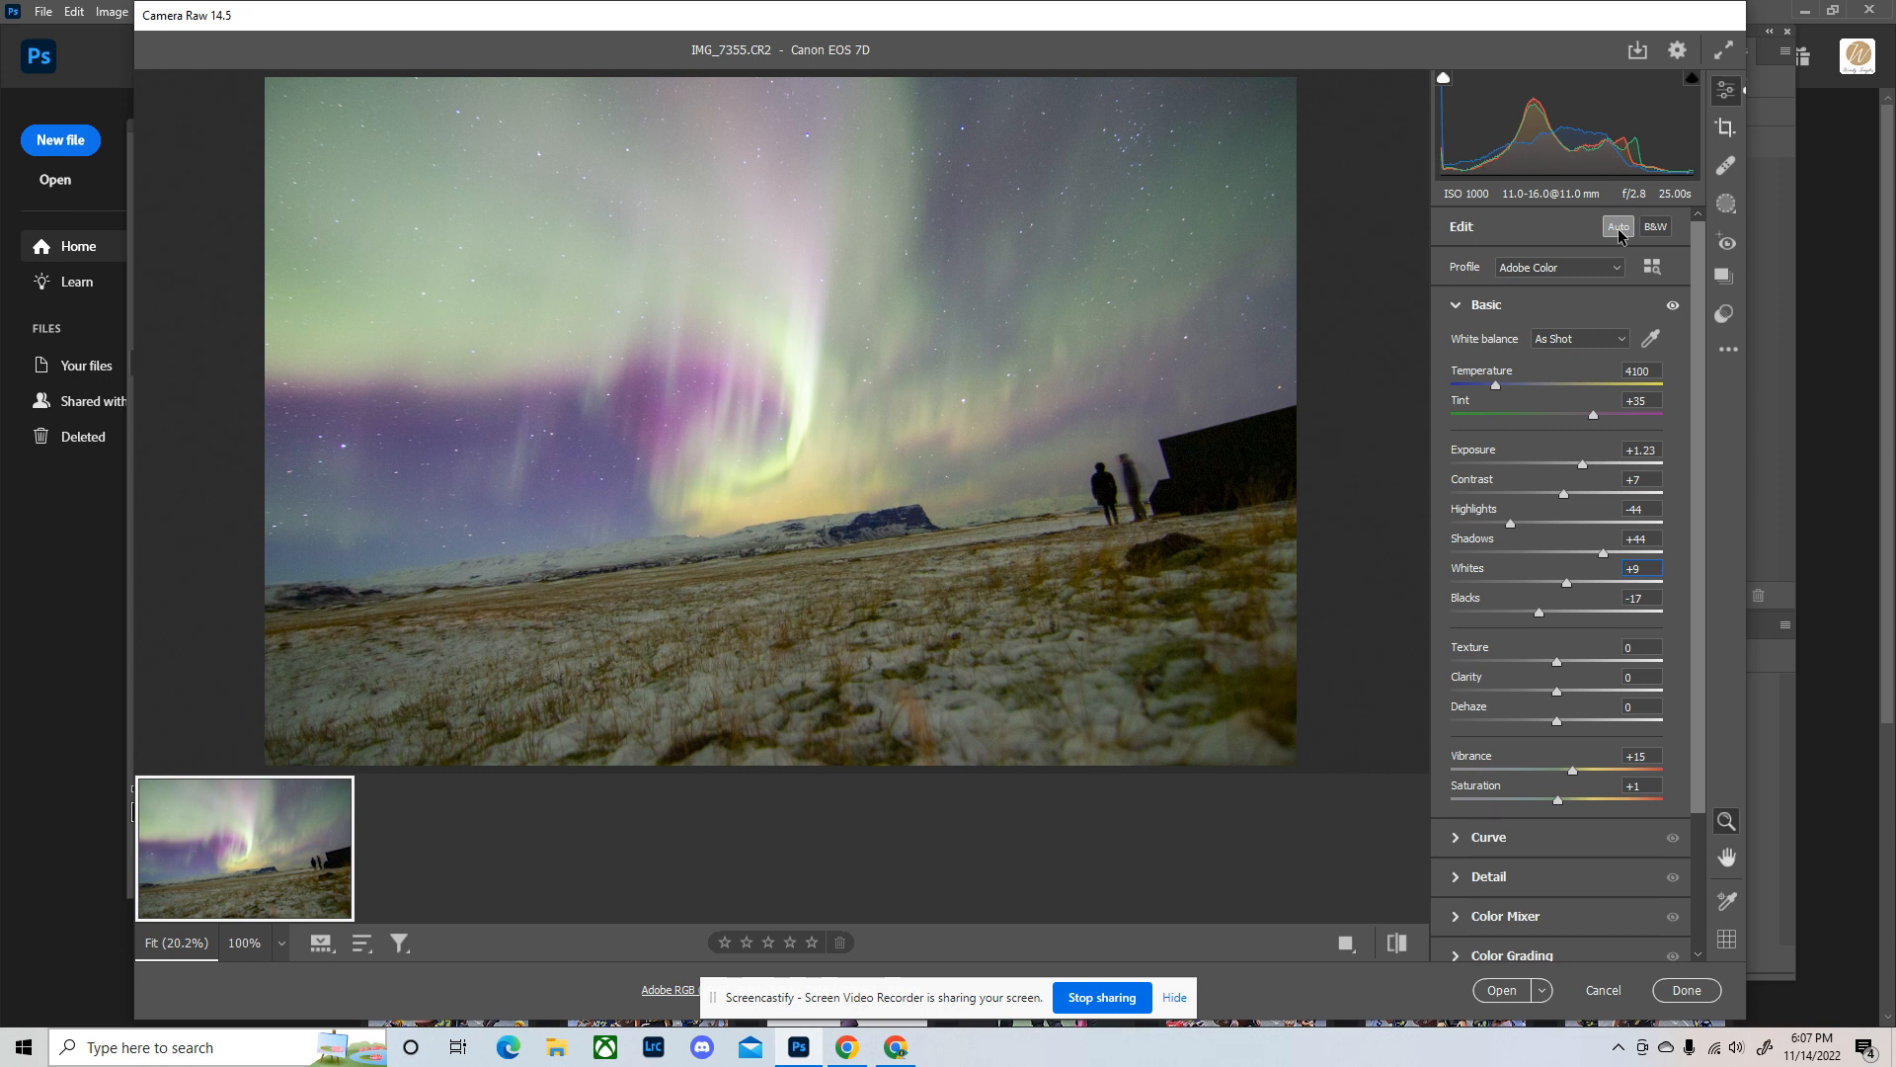
drag(1578, 461, 1559, 466)
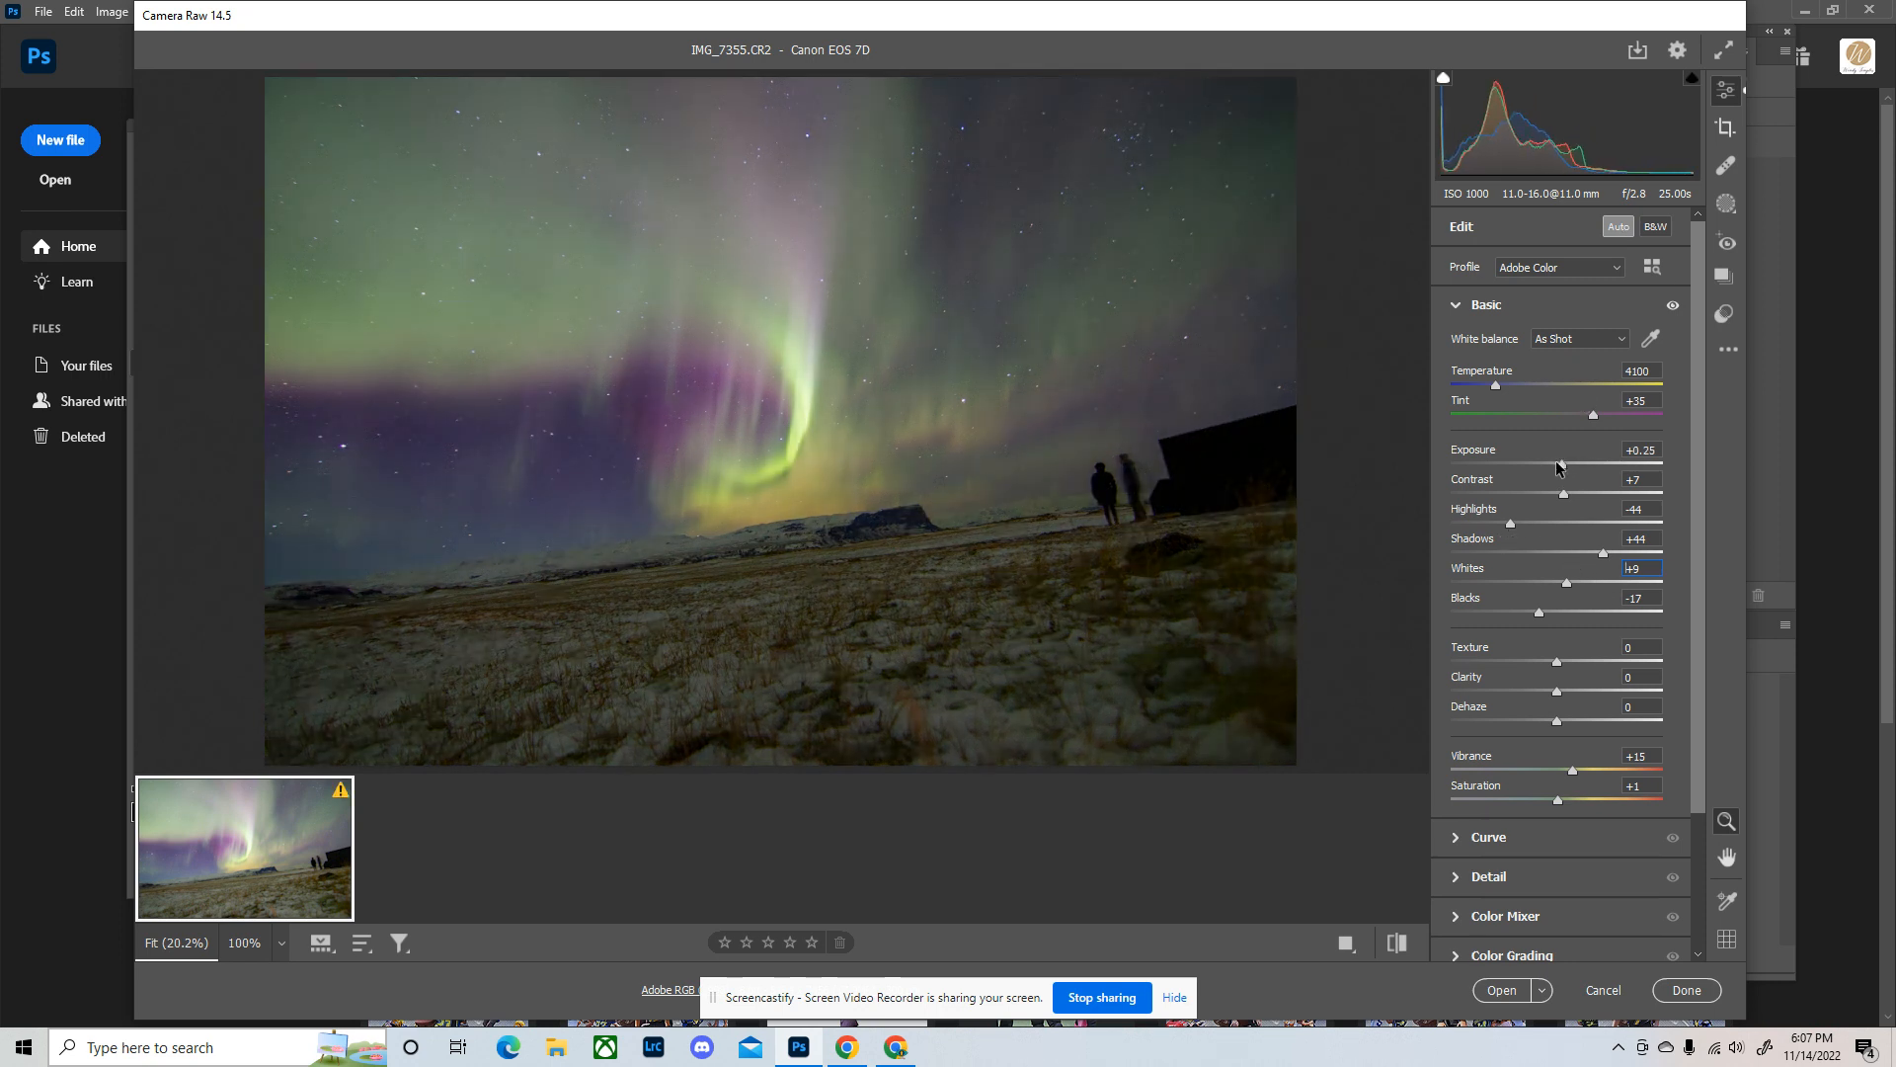
drag(1556, 460, 1553, 461)
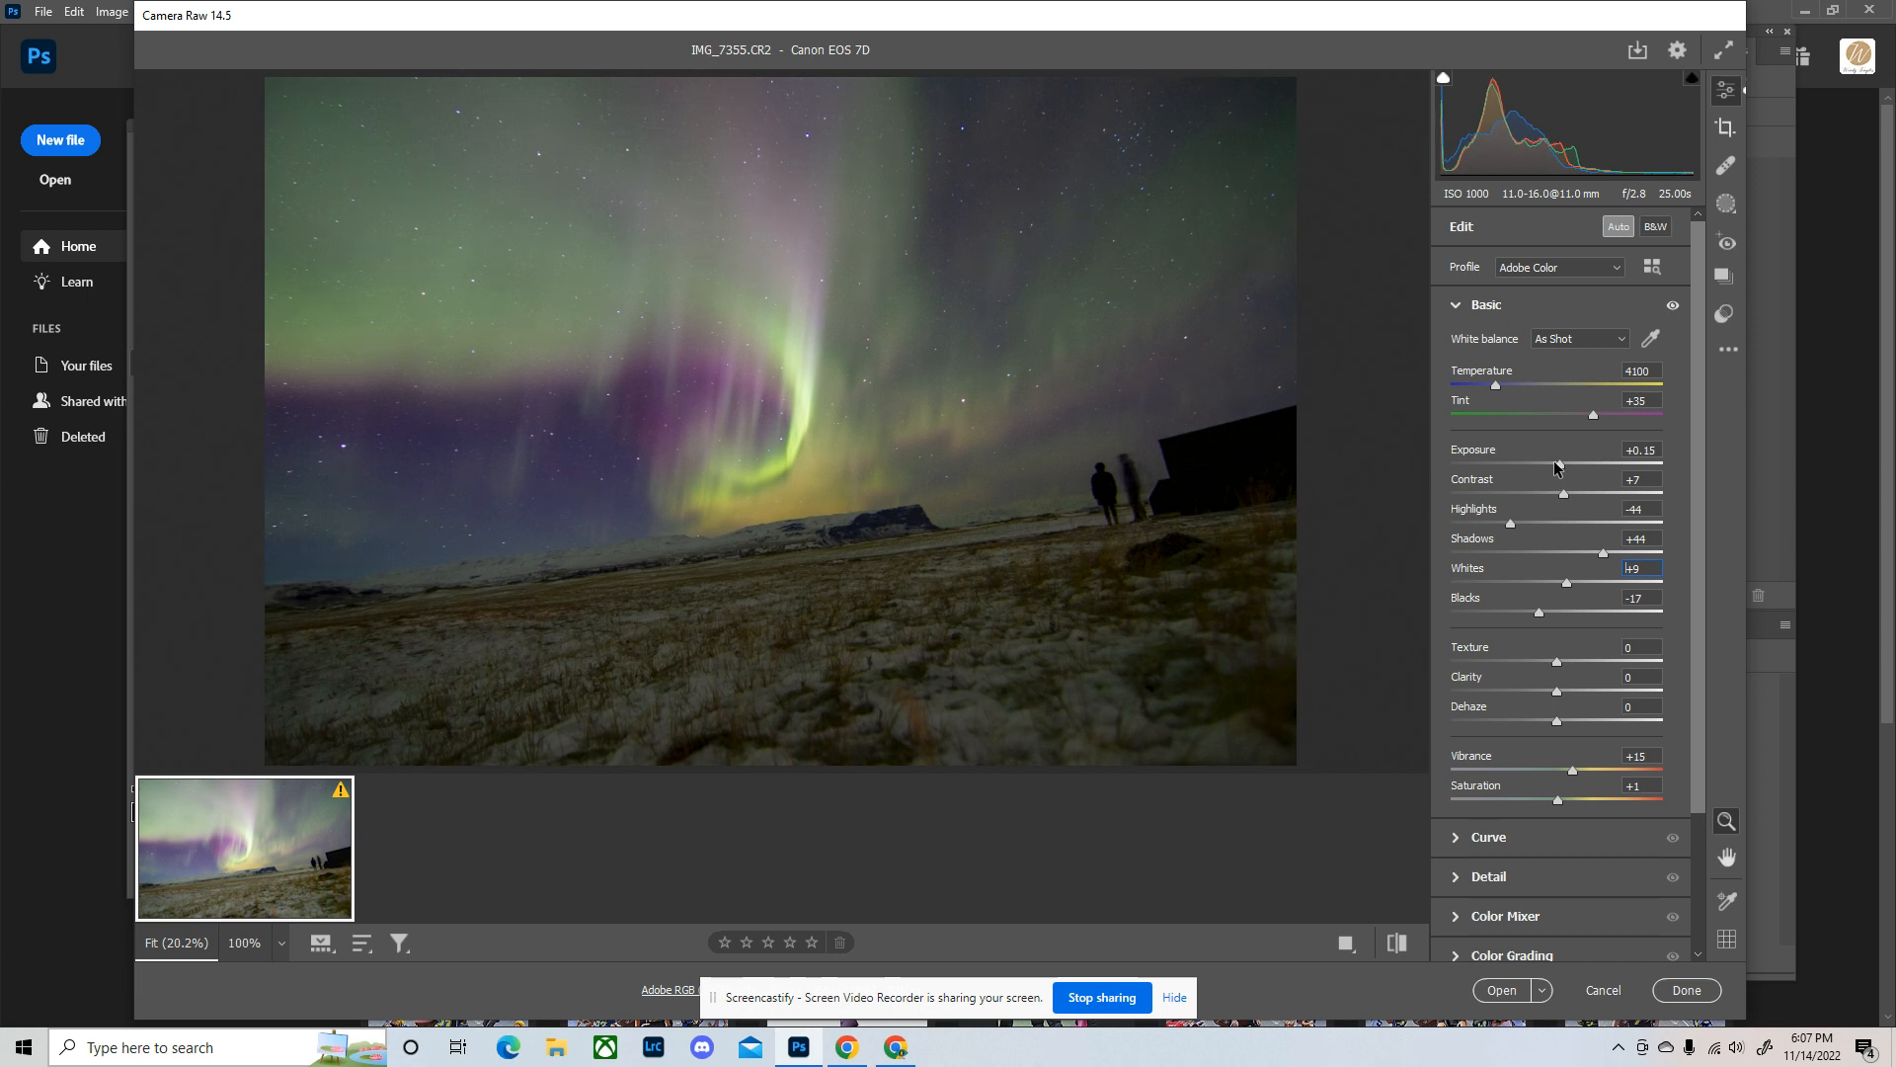
click(1543, 534)
drag(1544, 534, 1697, 685)
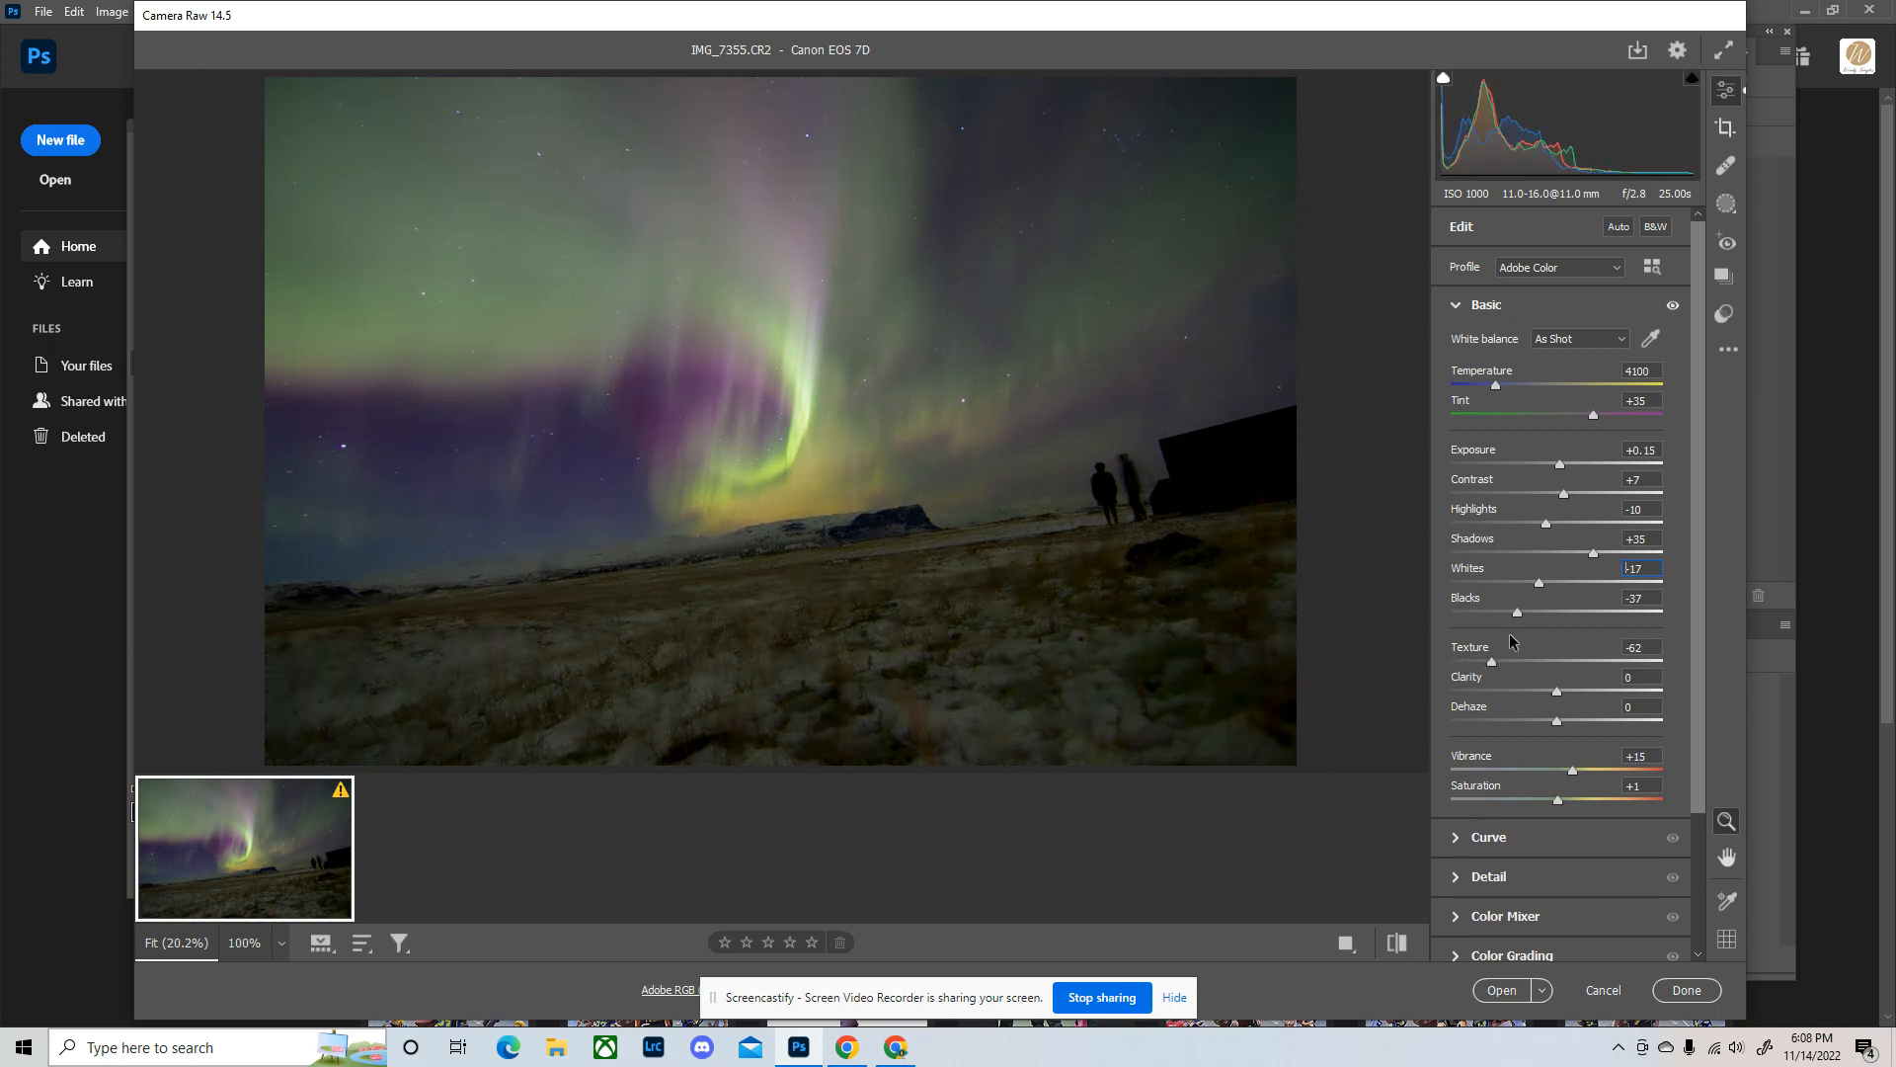
Step: Set Texture to +56, Clarity to +6, Dehaze to +11, Vibrance to +13 and Saturation to -4, and open the photo for editing
drag(1651, 660, 1565, 719)
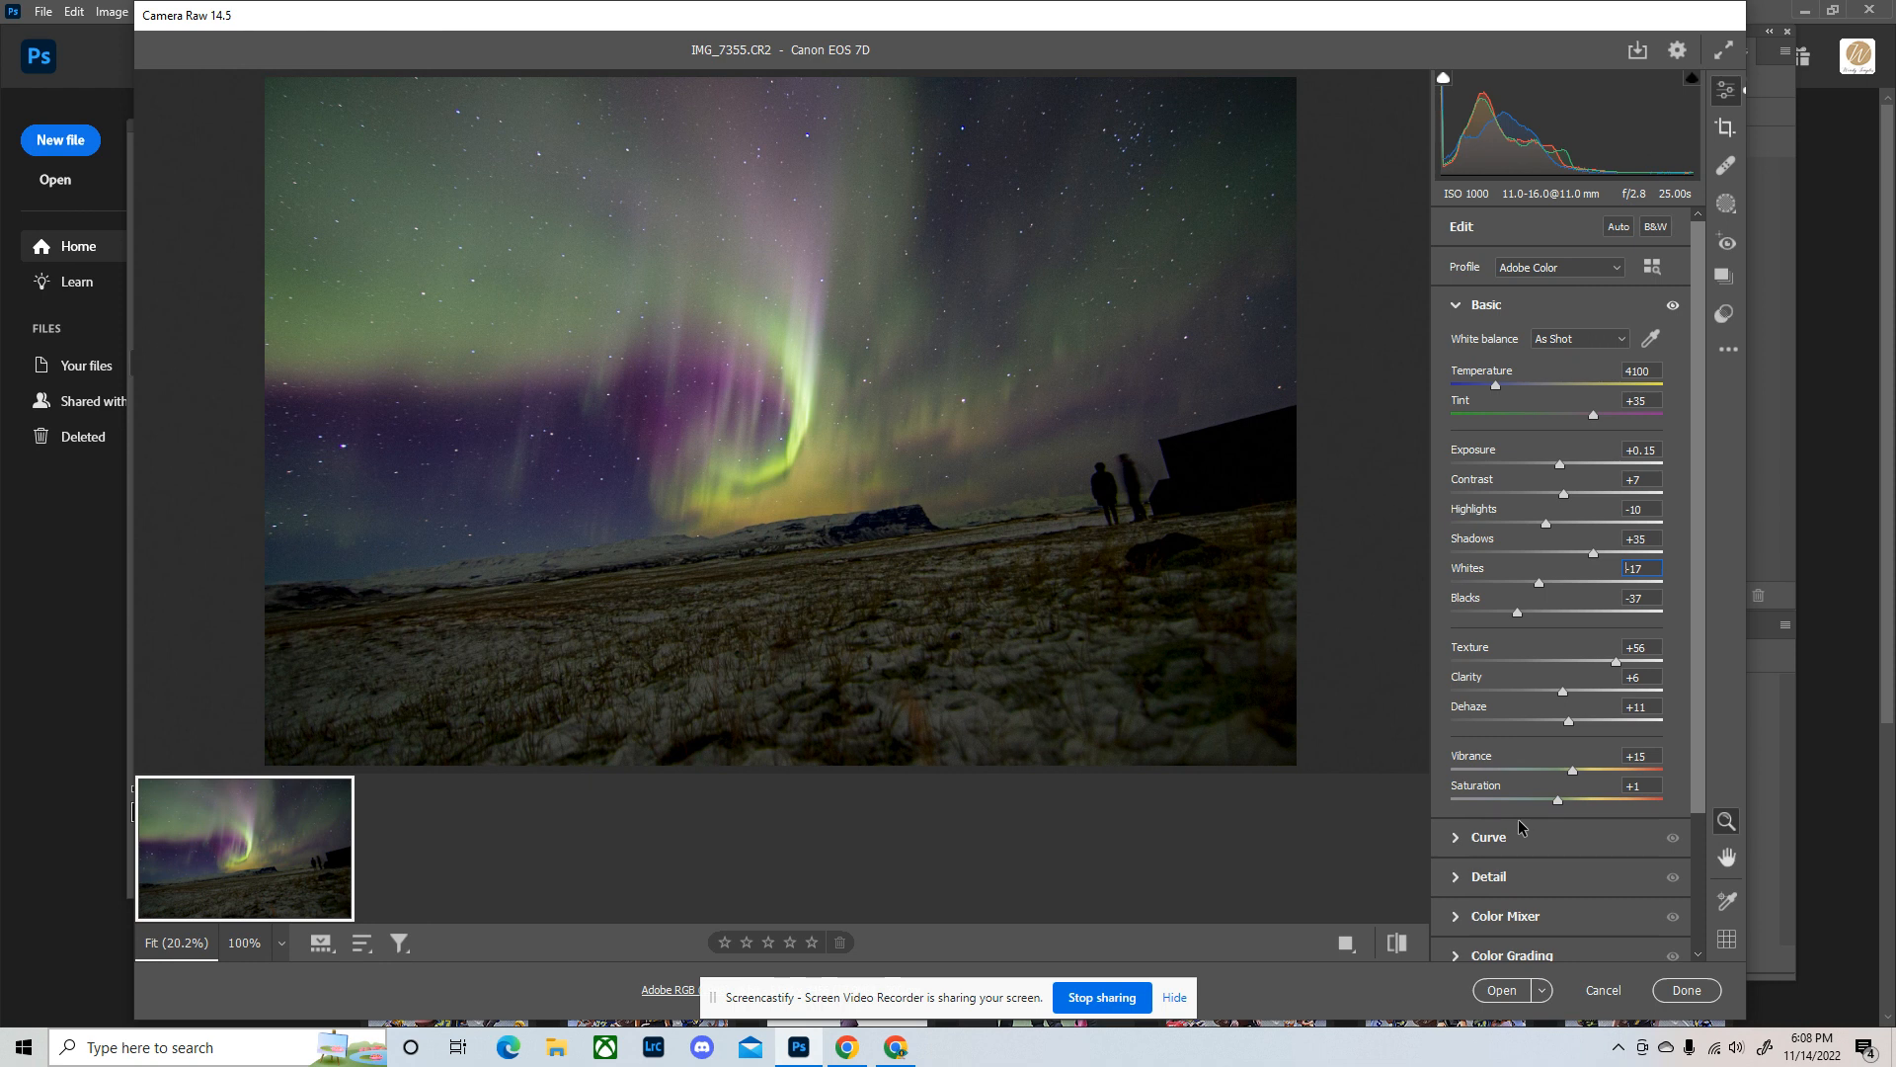
mouse_move(1573, 768)
mouse_down()
mouse_move(1679, 773)
mouse_move(1543, 792)
mouse_move(1579, 810)
mouse_move(1500, 787)
mouse_move(1551, 791)
mouse_up()
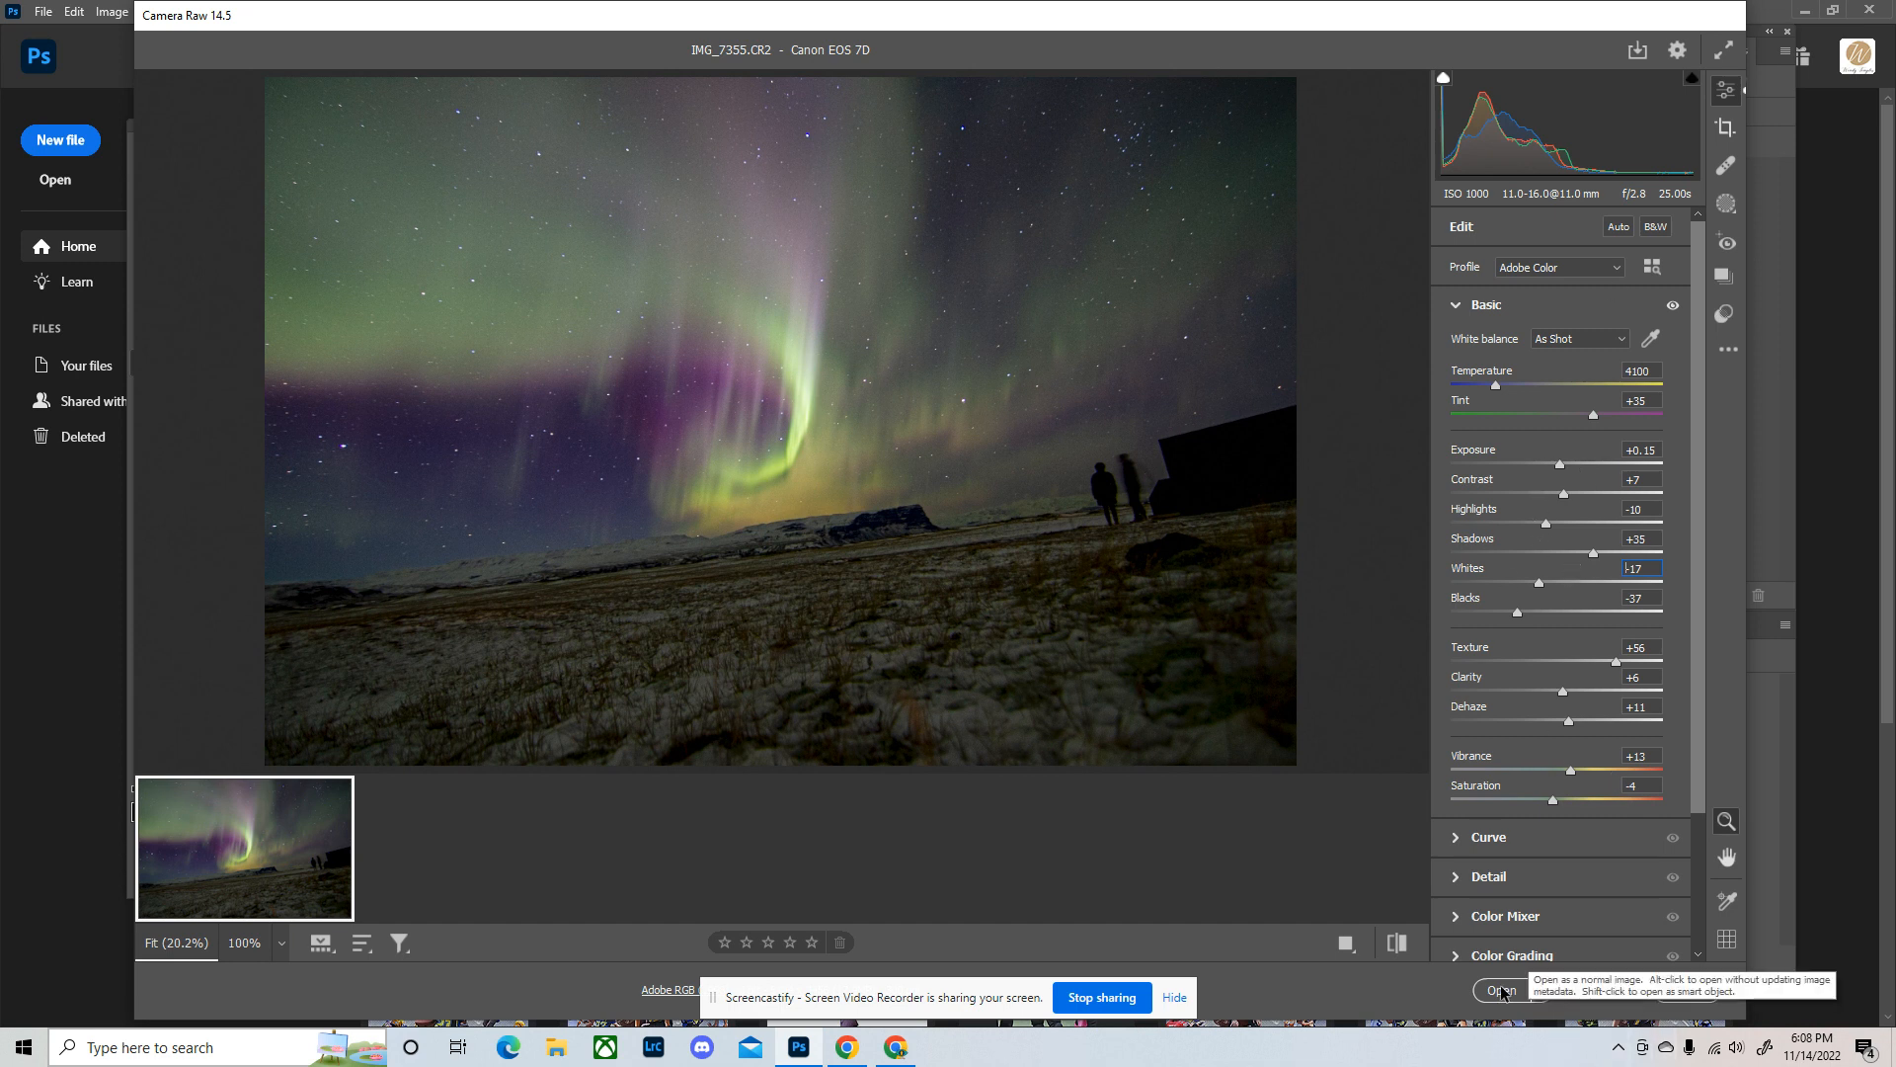
click(1687, 990)
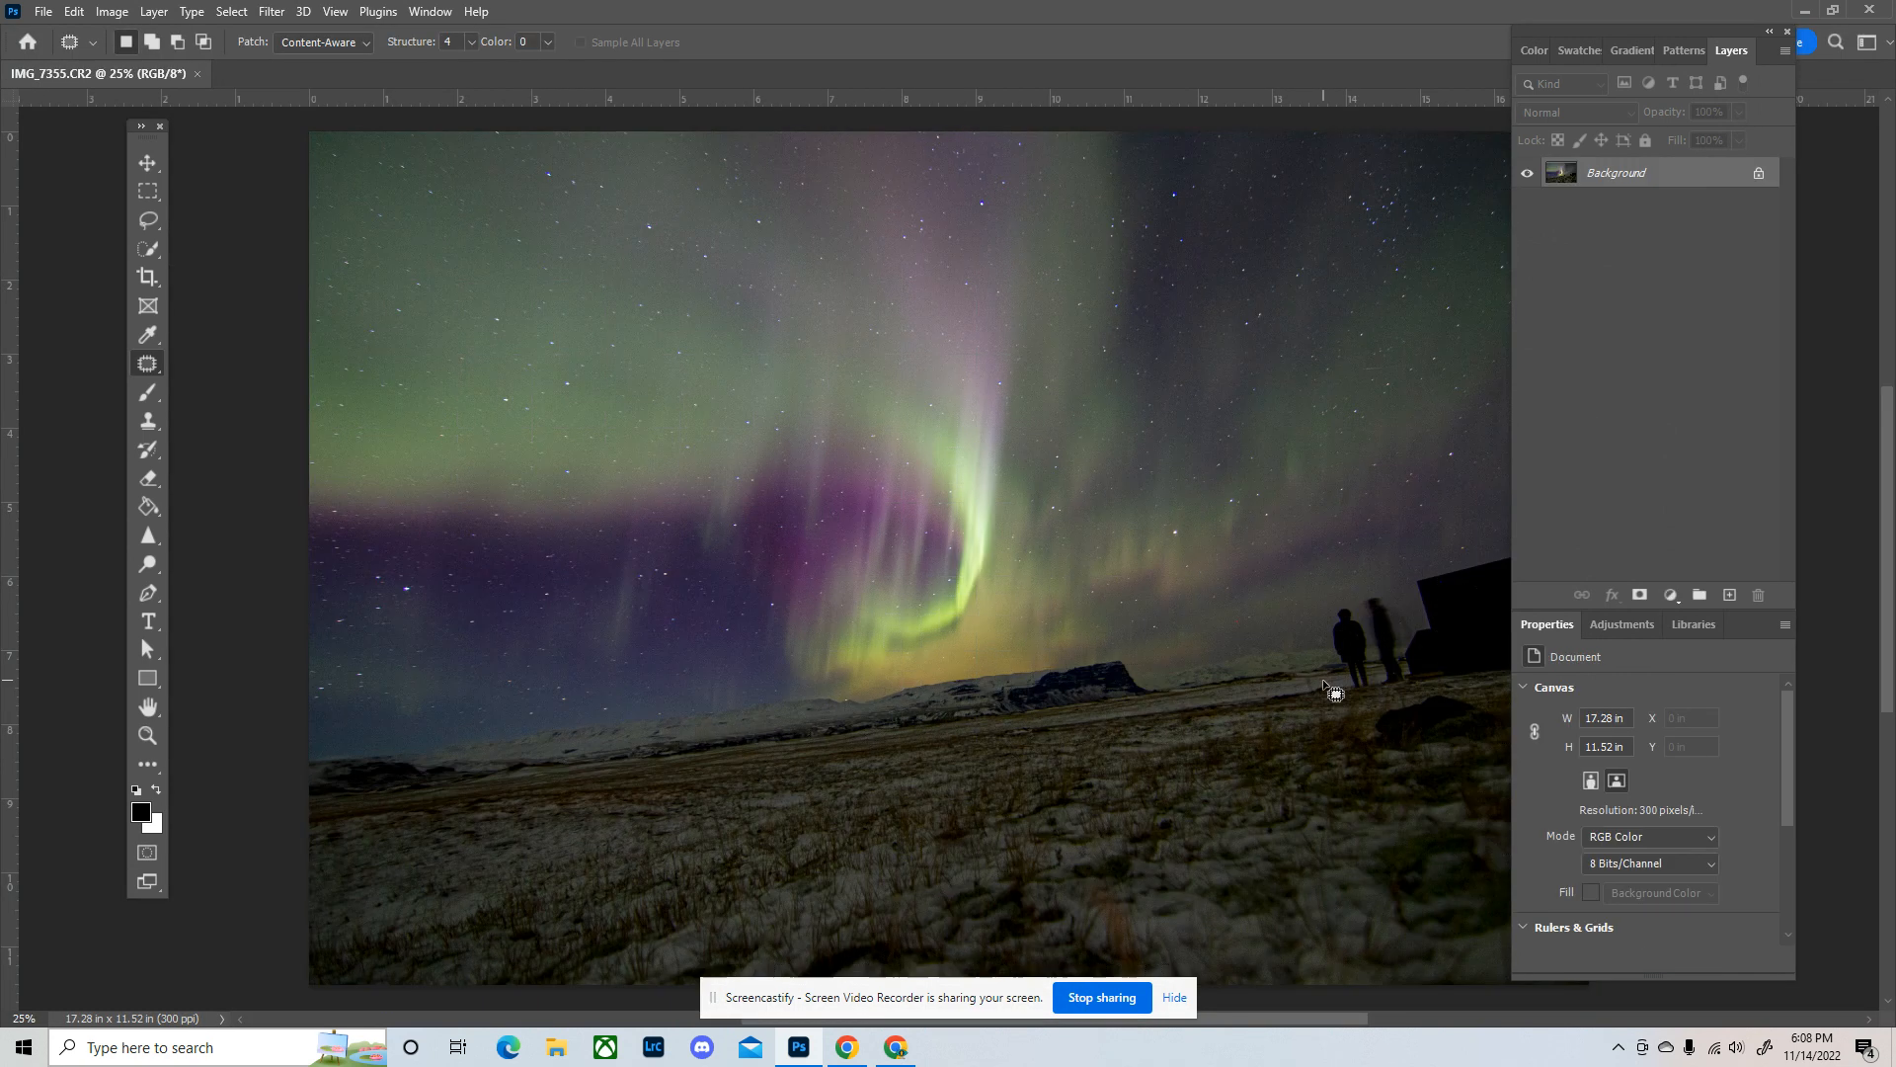
Step: Straighten the photo with the Crop tool along the tilted horizon line and apply the crop
drag(1631, 37, 1687, 50)
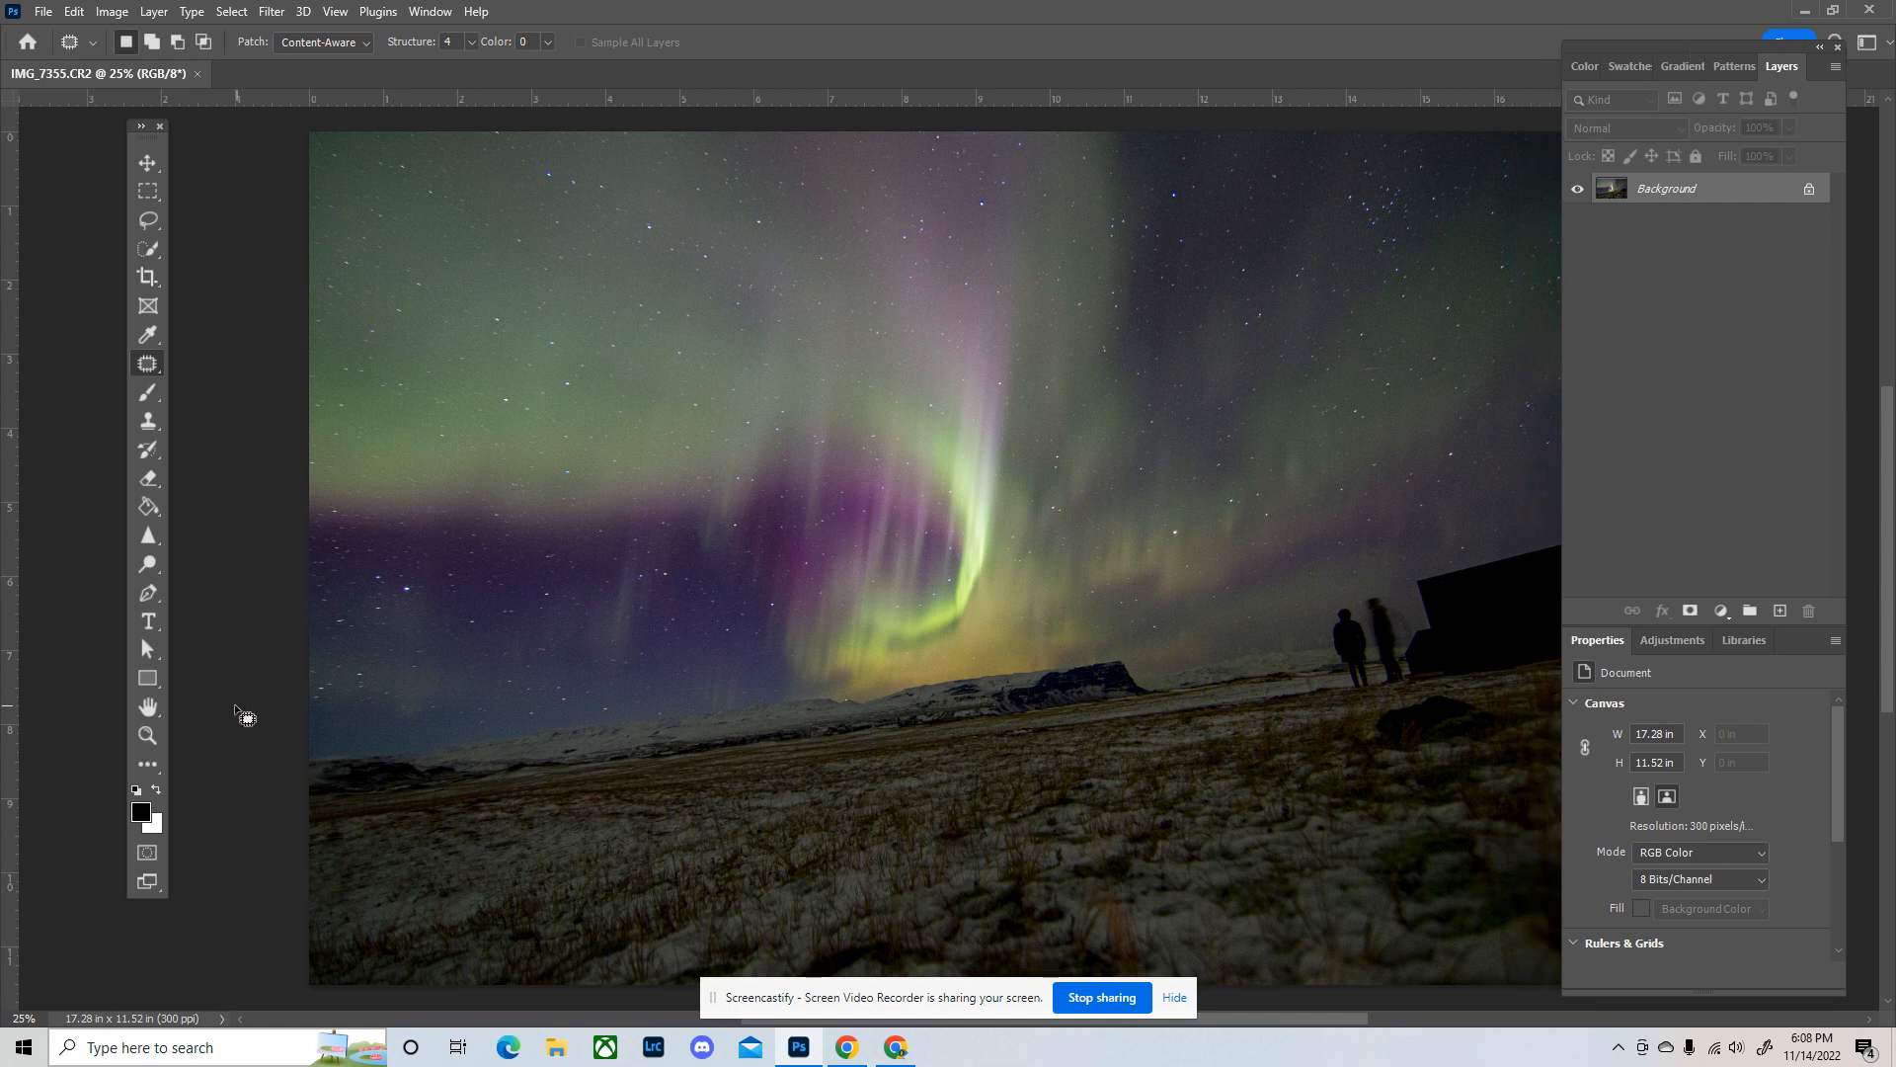
click(148, 281)
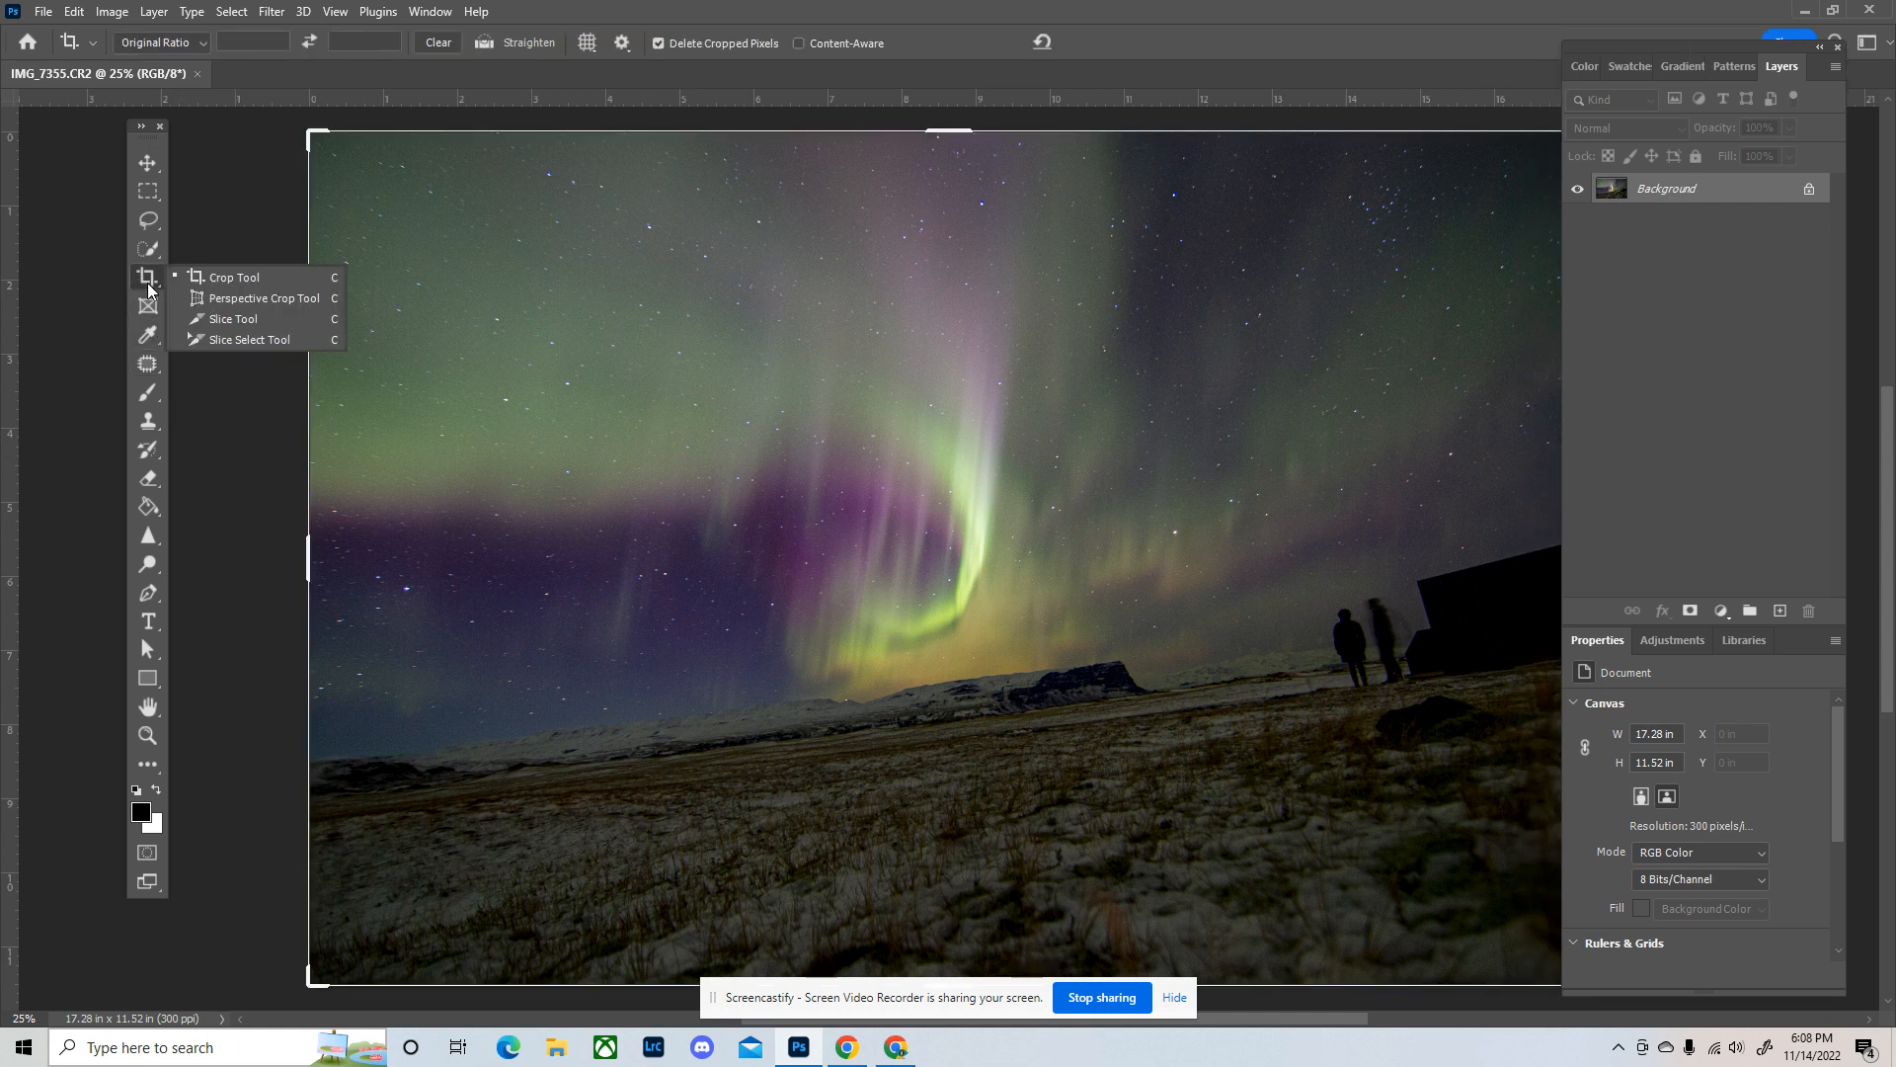
click(222, 277)
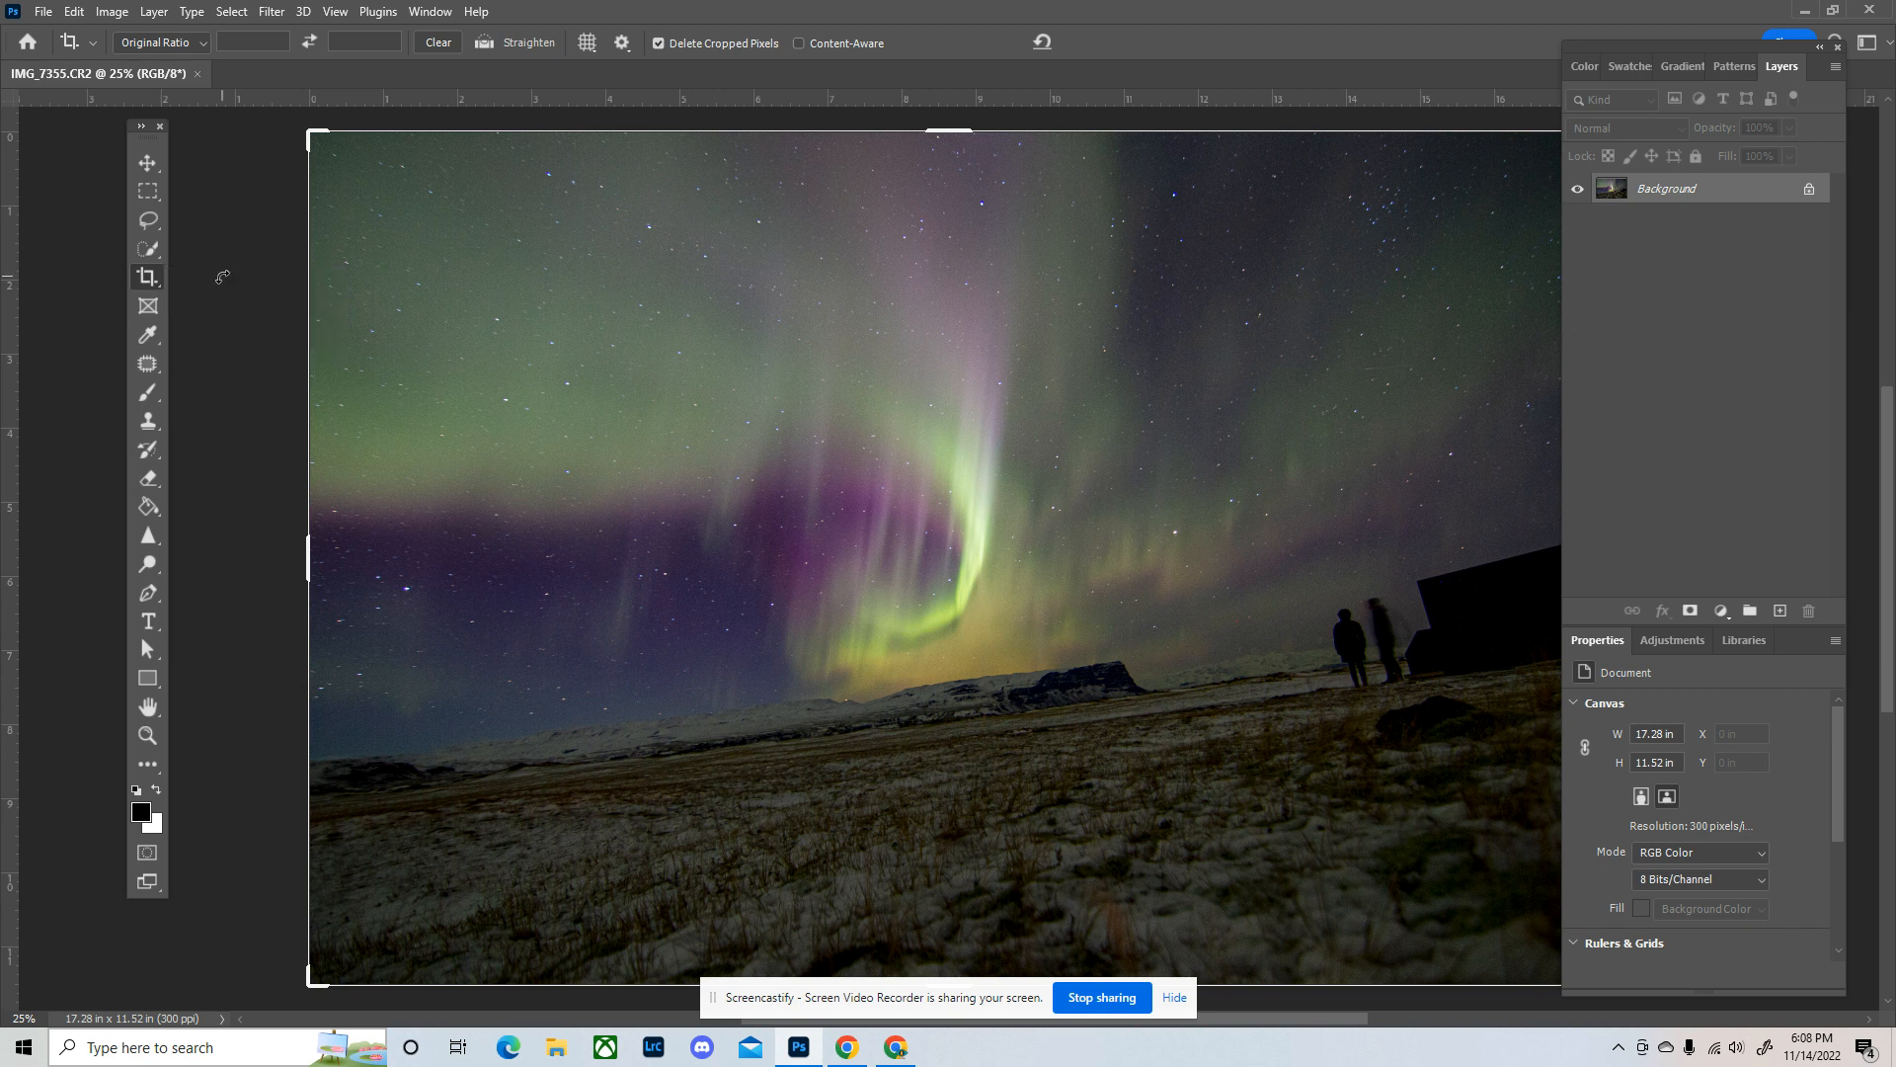
click(483, 49)
drag(486, 779, 1130, 707)
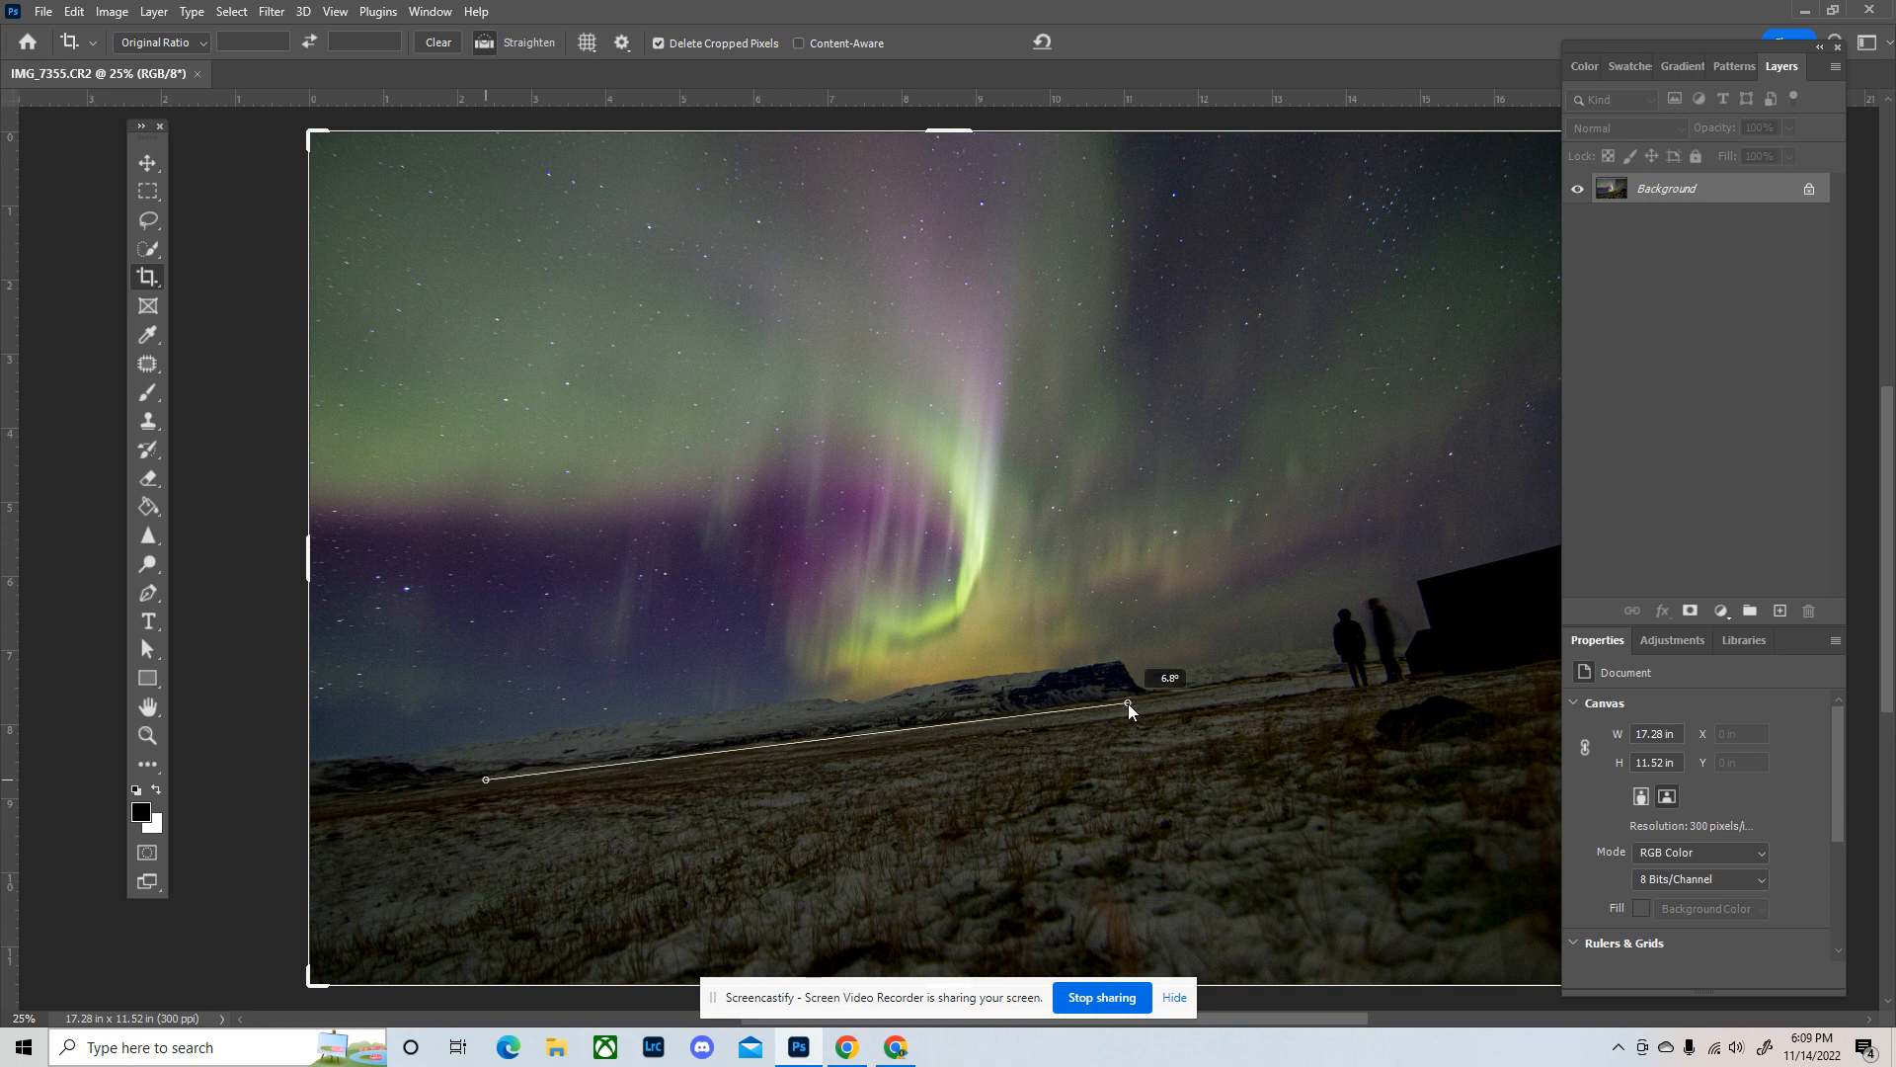
drag(1128, 703, 1128, 705)
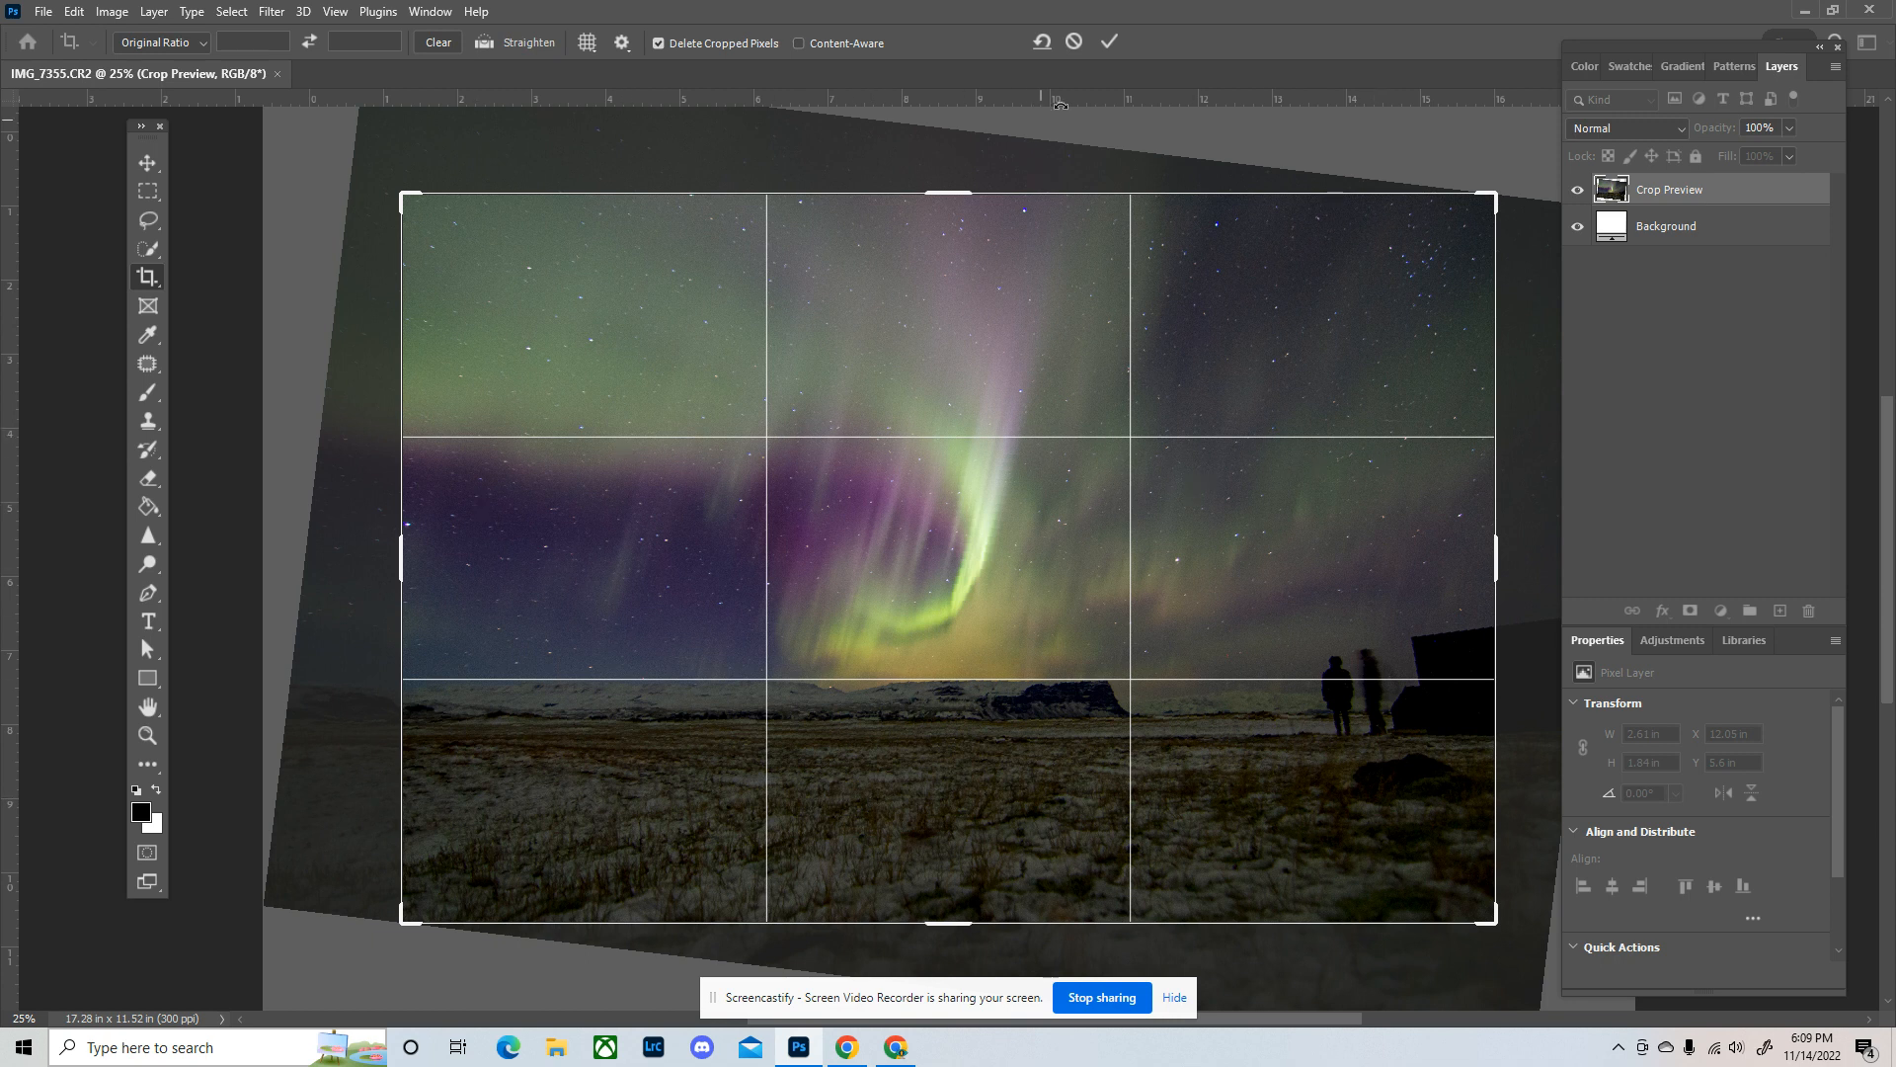
click(1110, 40)
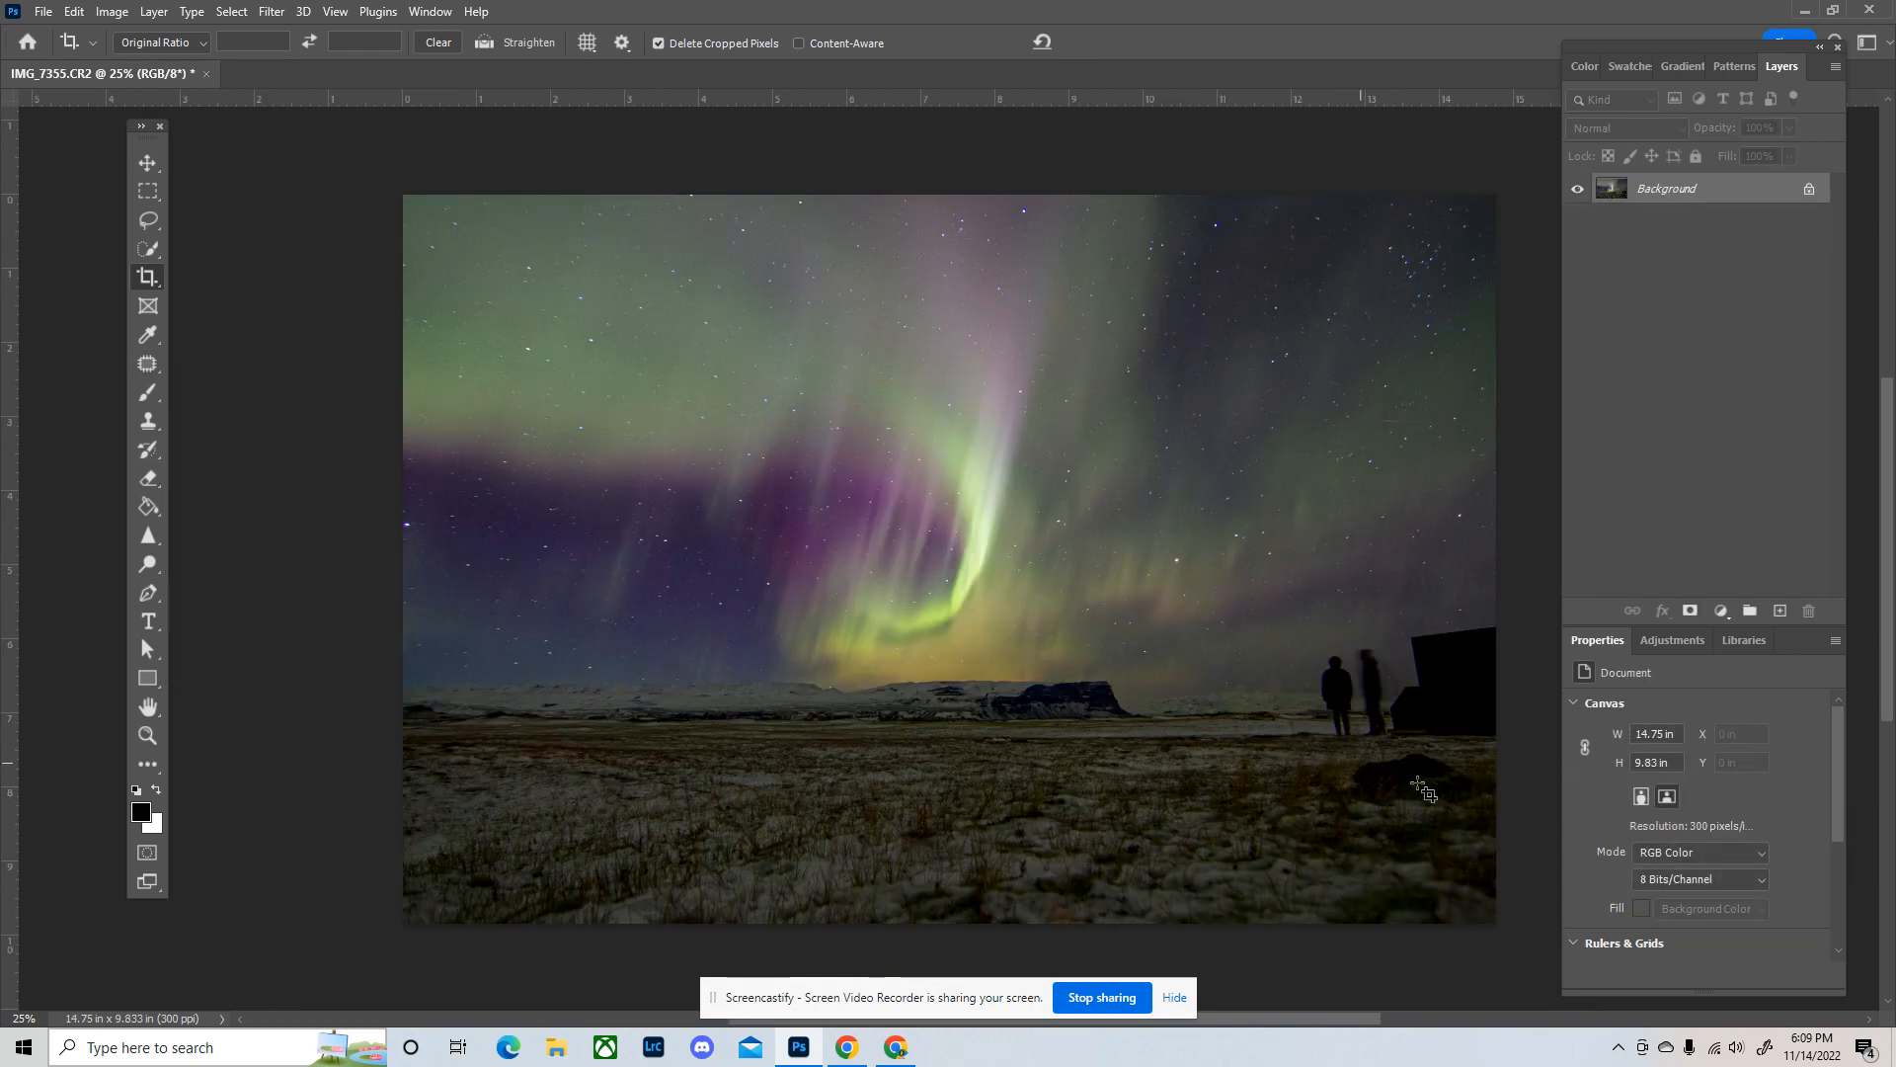
Step: Choose the Patch tool with its patch mode set to Content-Aware
click(147, 363)
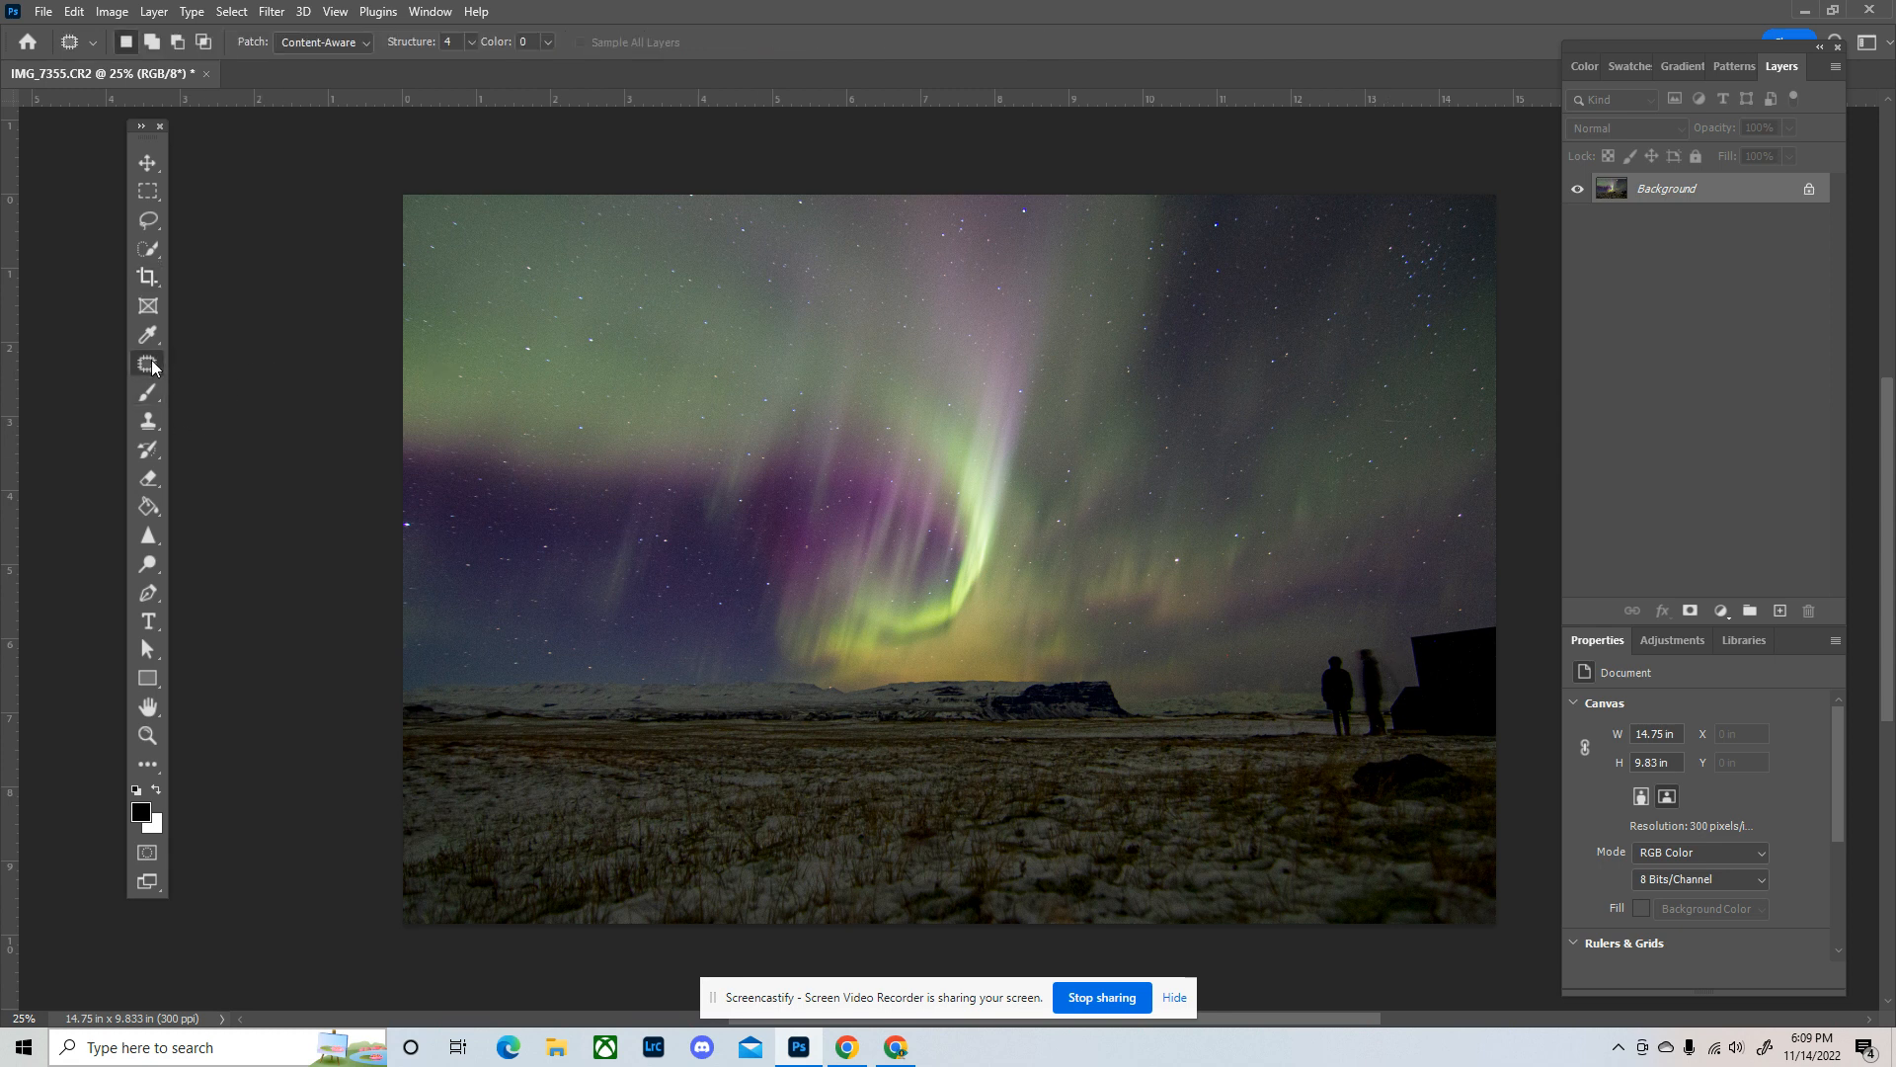
click(260, 365)
right_click(148, 371)
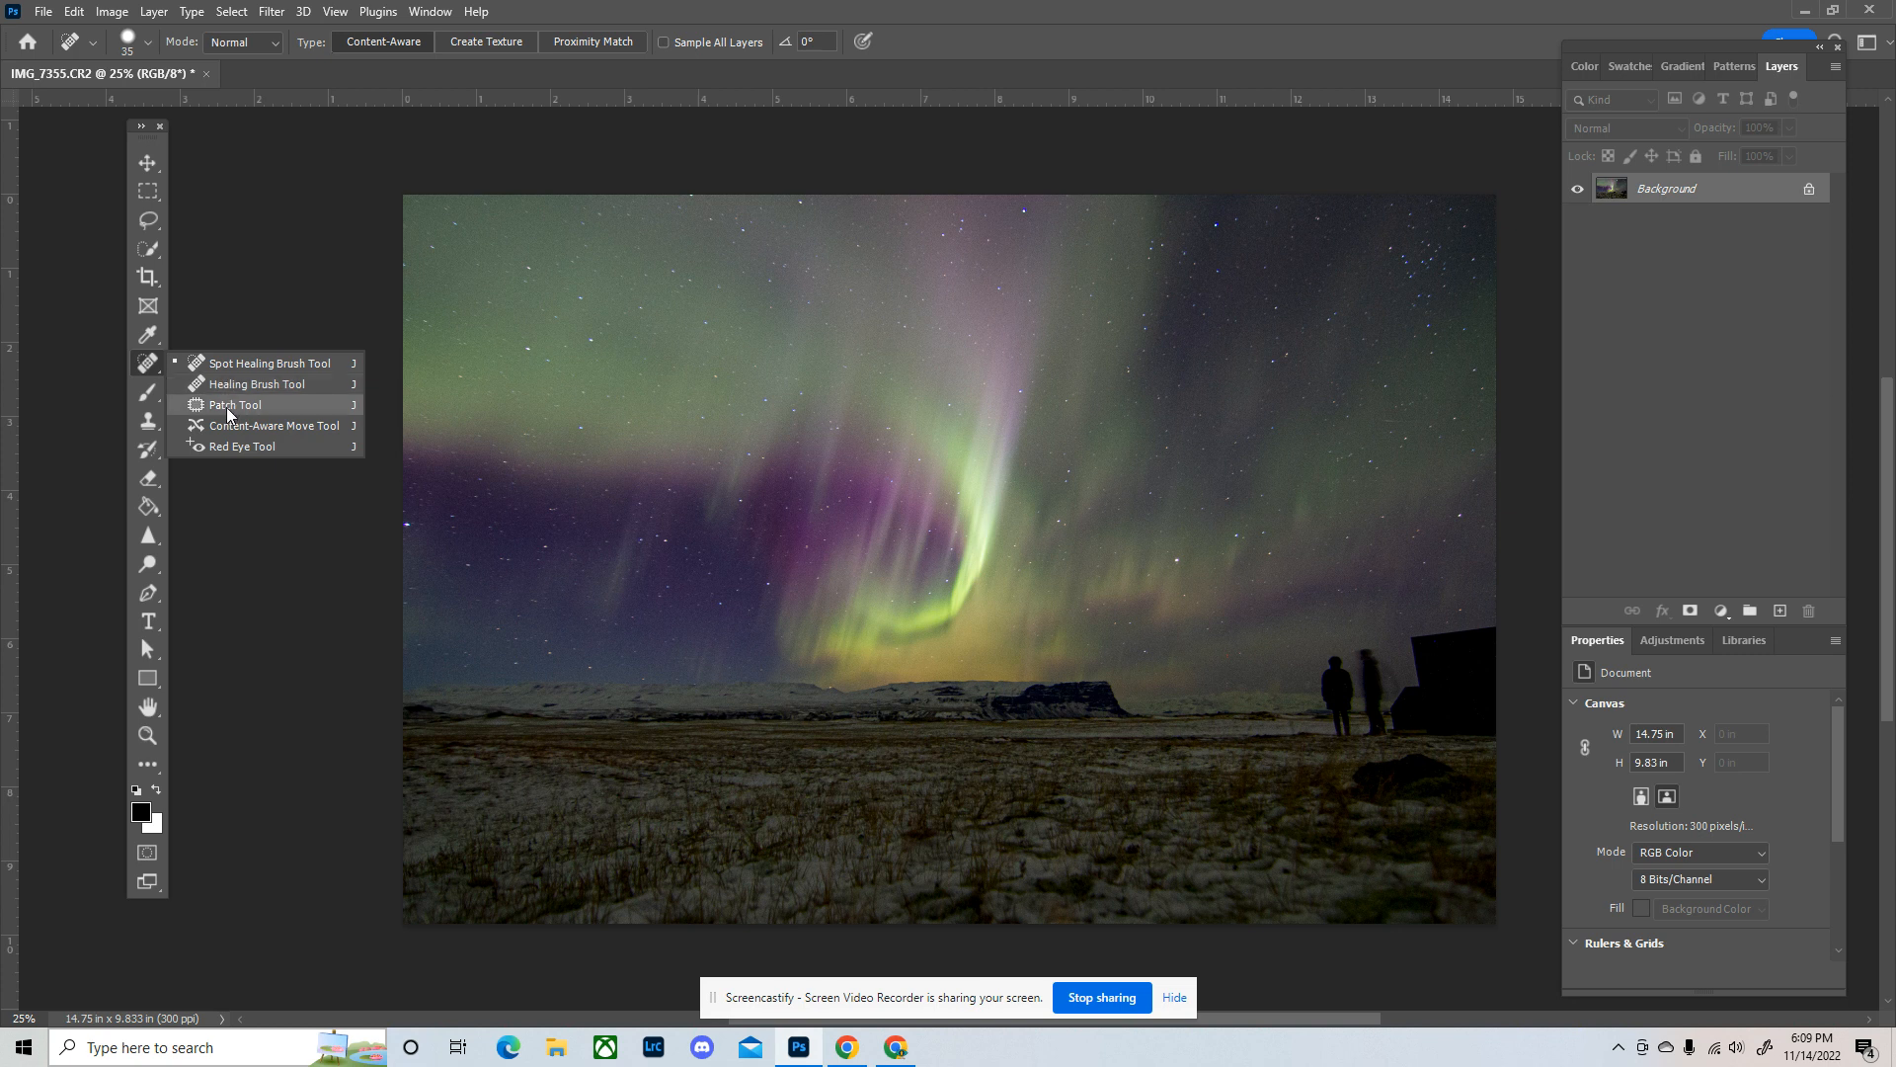
click(227, 407)
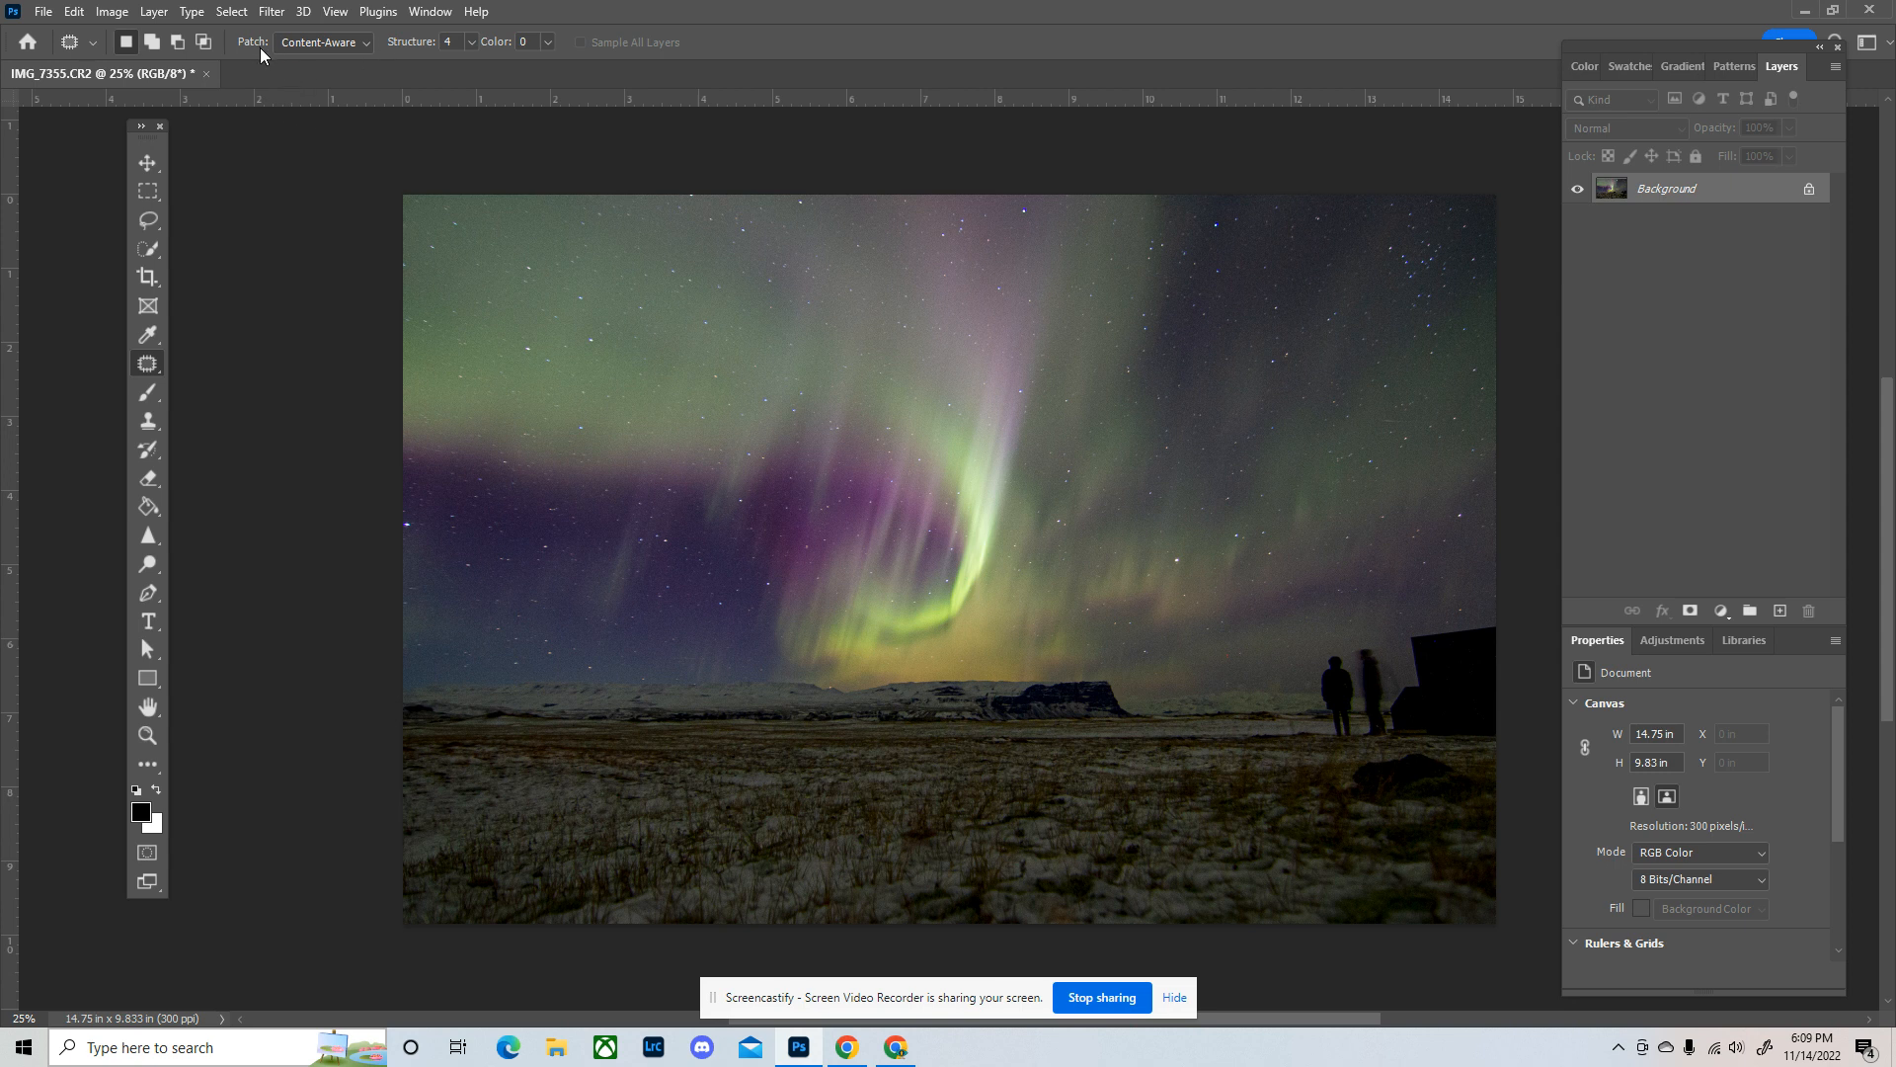
click(358, 43)
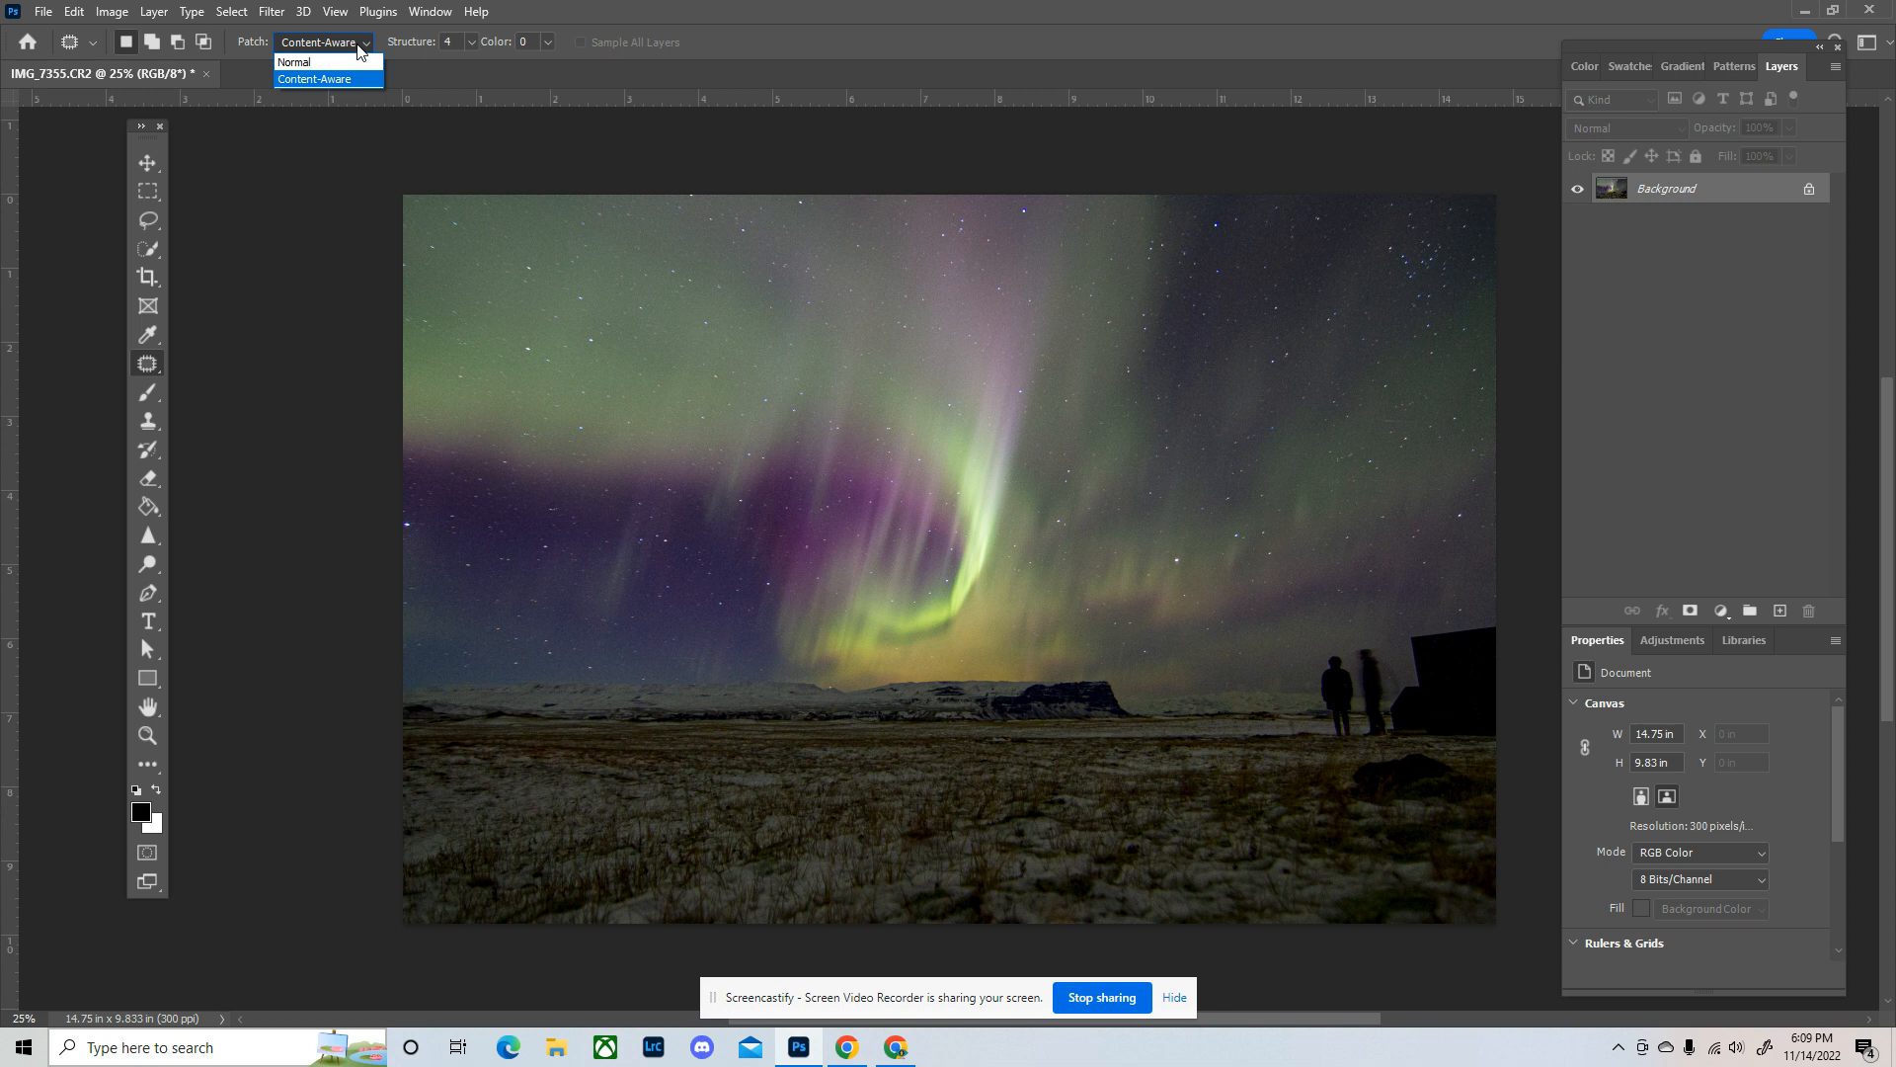
click(326, 62)
click(359, 45)
click(326, 79)
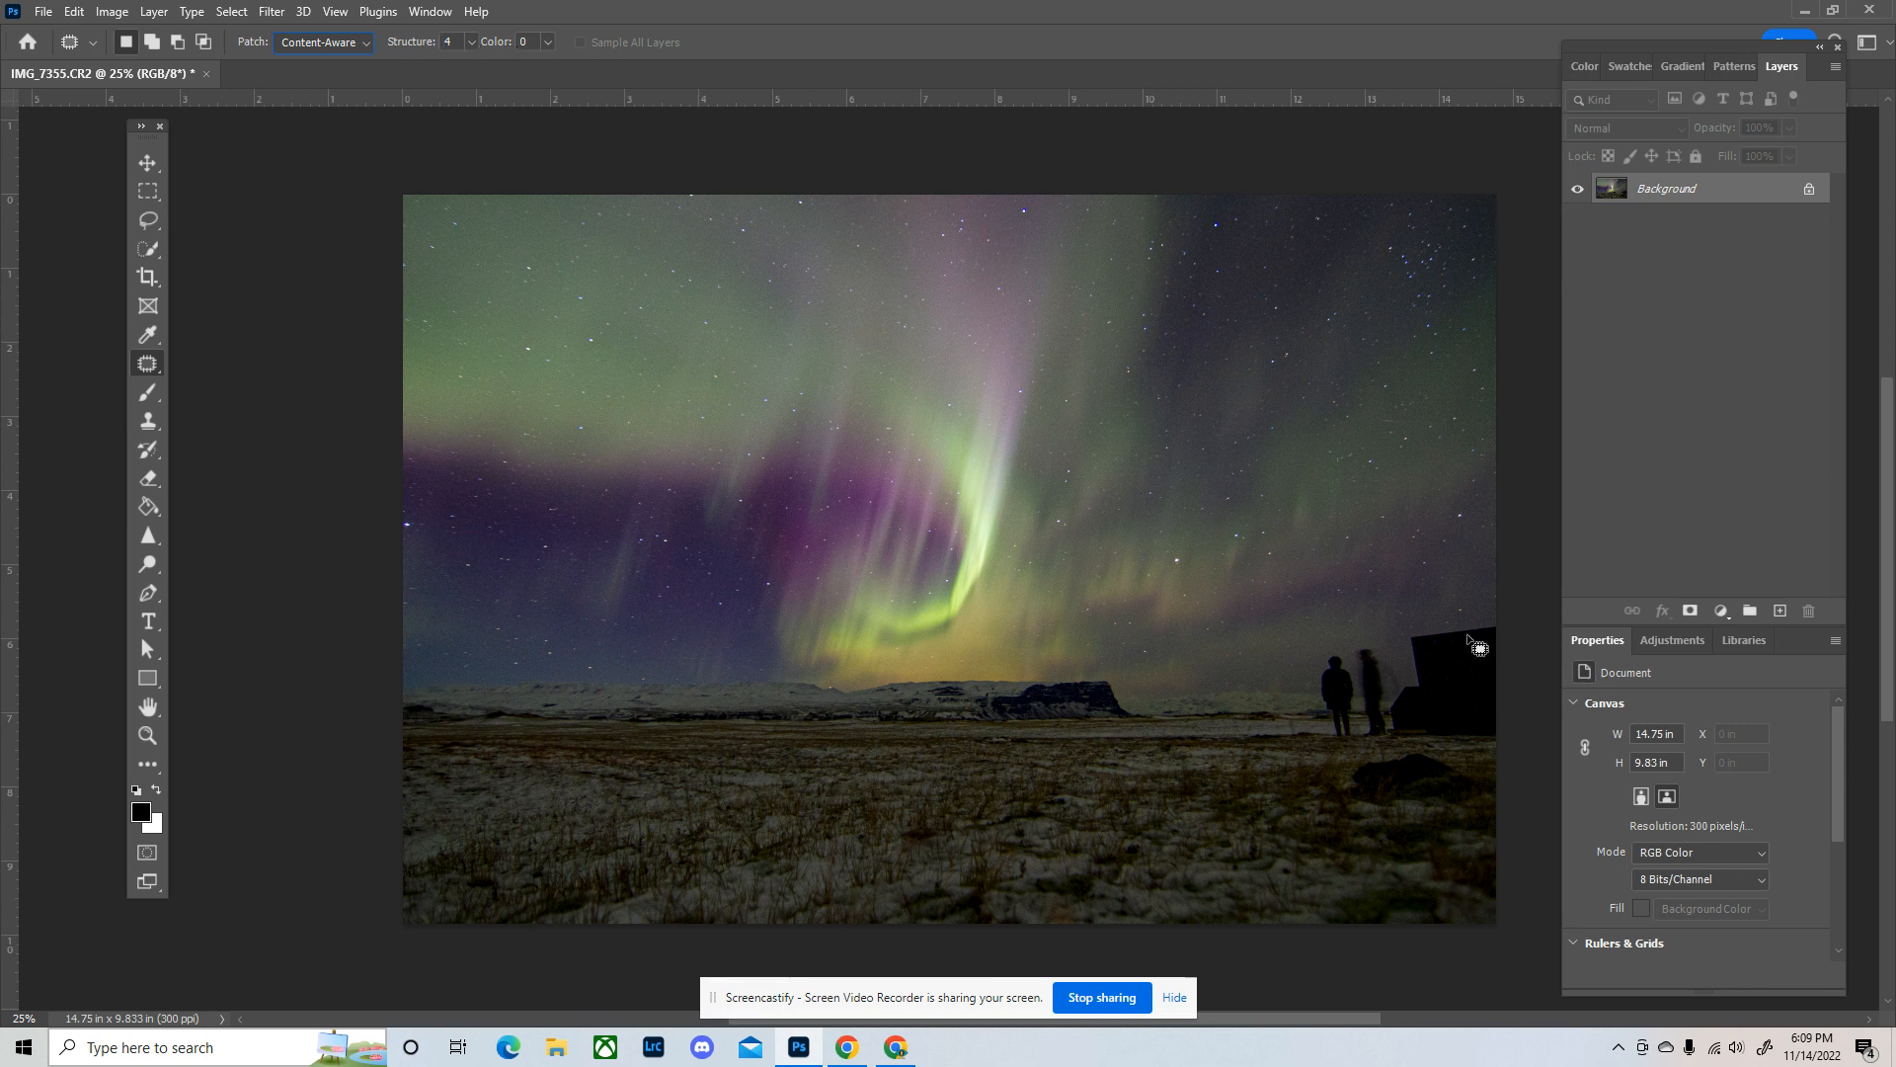
Step: Patch out the two people and the dark building at the photo's right edge using the clear horizon beside them, and deselect
mouse_move(1499, 613)
mouse_down()
mouse_move(1343, 633)
mouse_move(1301, 667)
mouse_up()
mouse_move(1392, 752)
mouse_down()
mouse_move(1495, 738)
mouse_move(1515, 676)
mouse_up()
drag(1505, 608, 1503, 609)
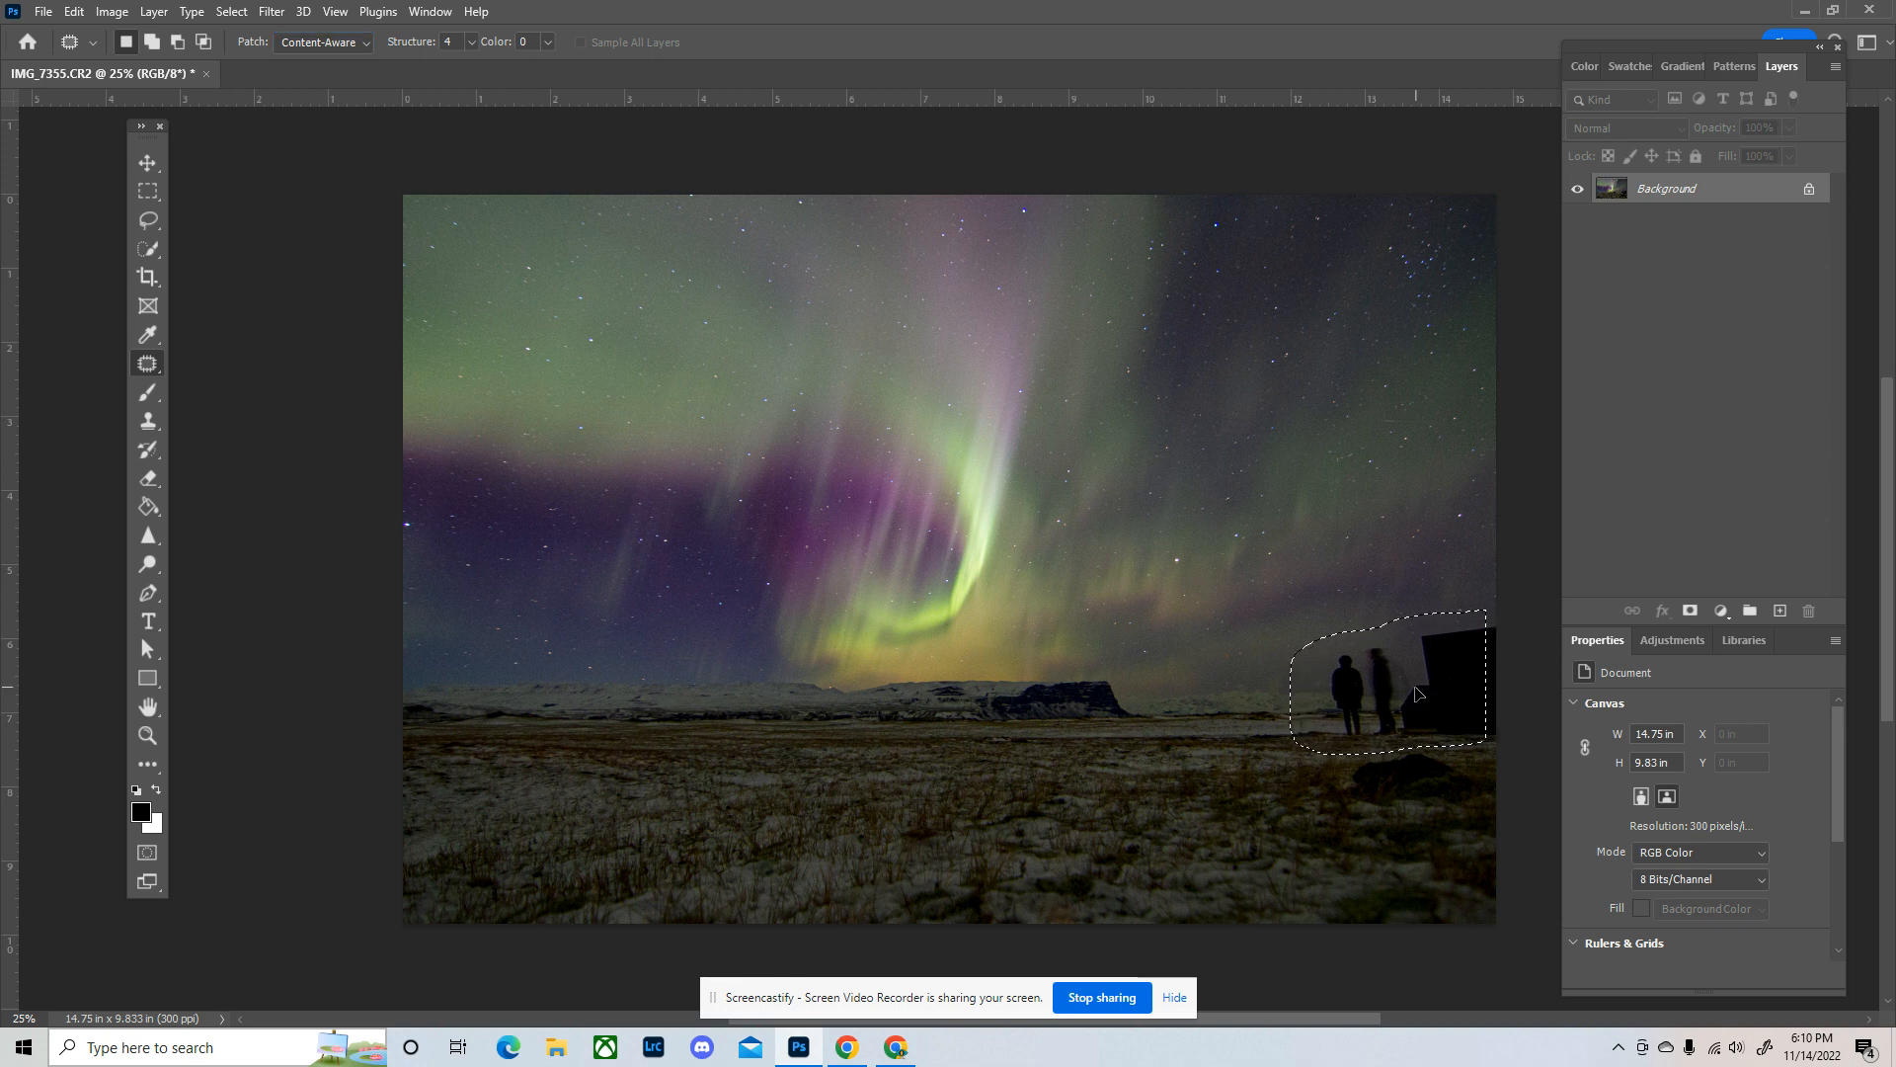
drag(1342, 693, 1230, 700)
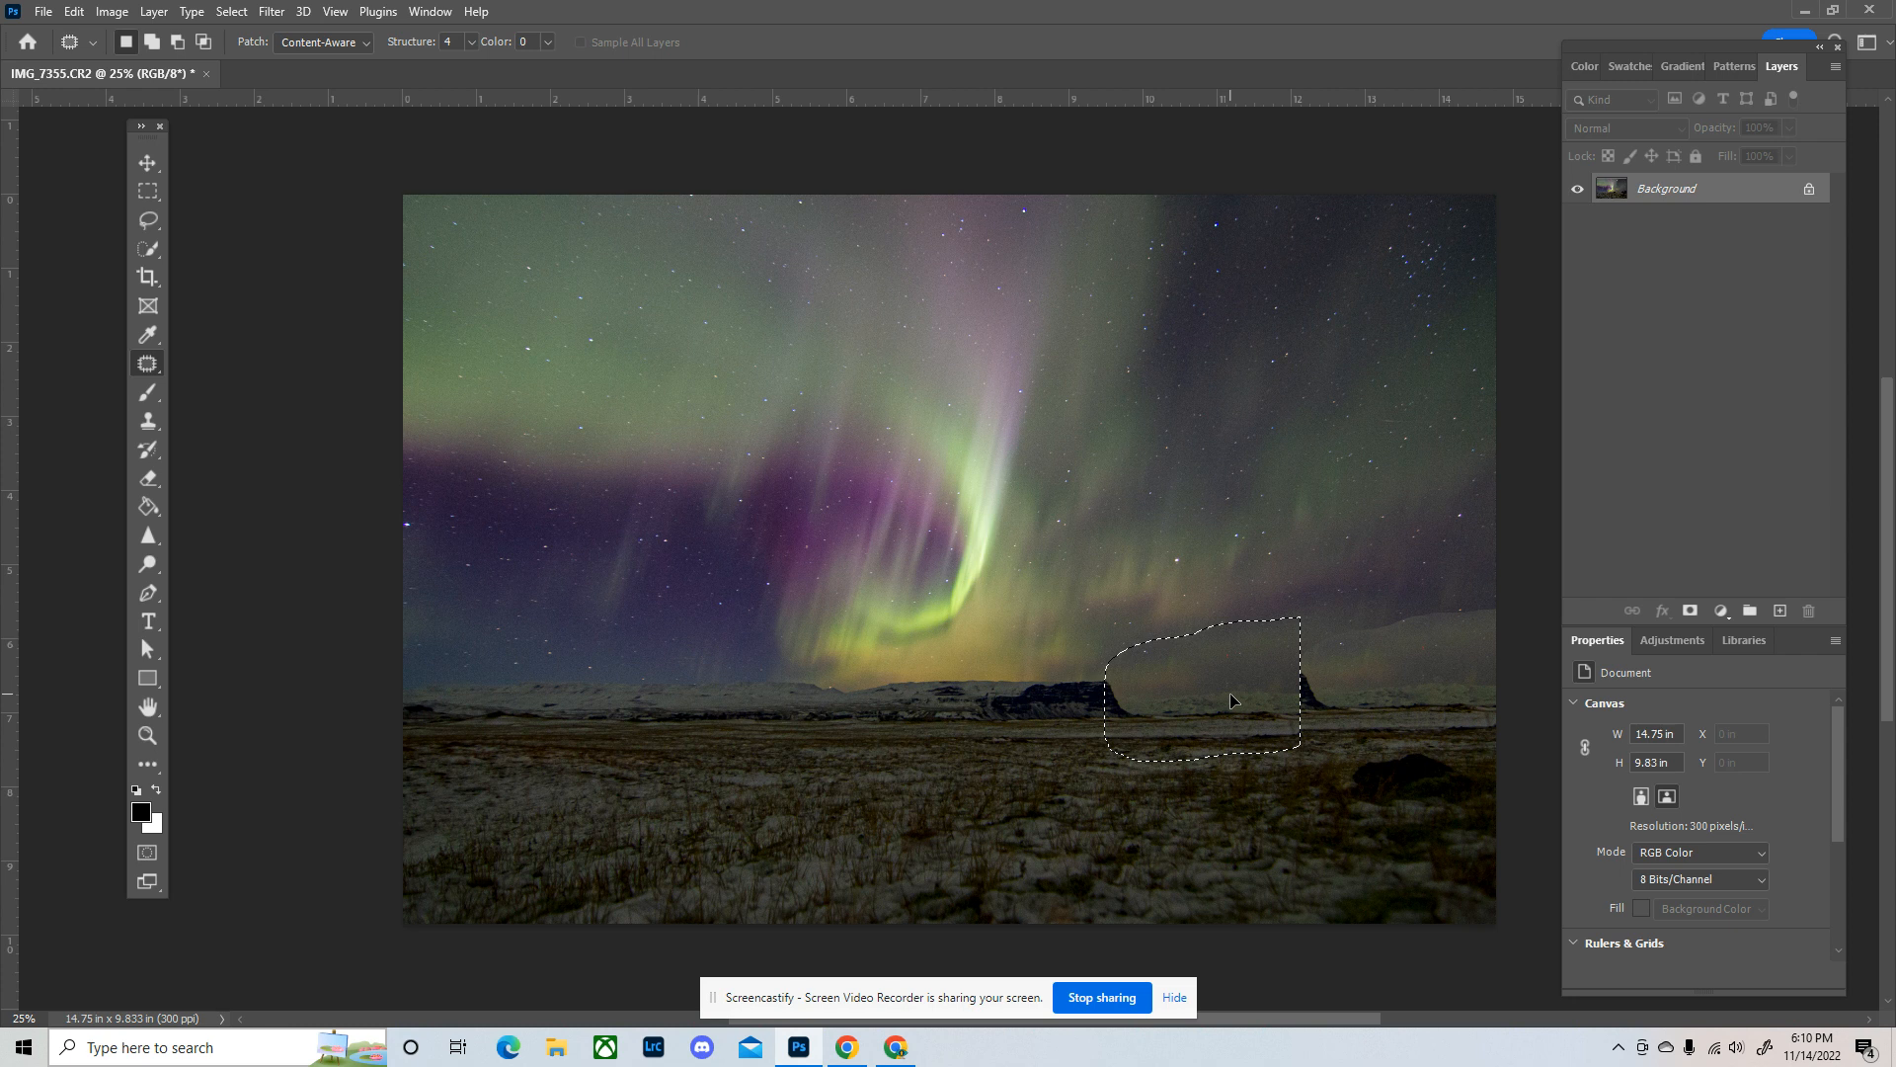
key(ctrl+z)
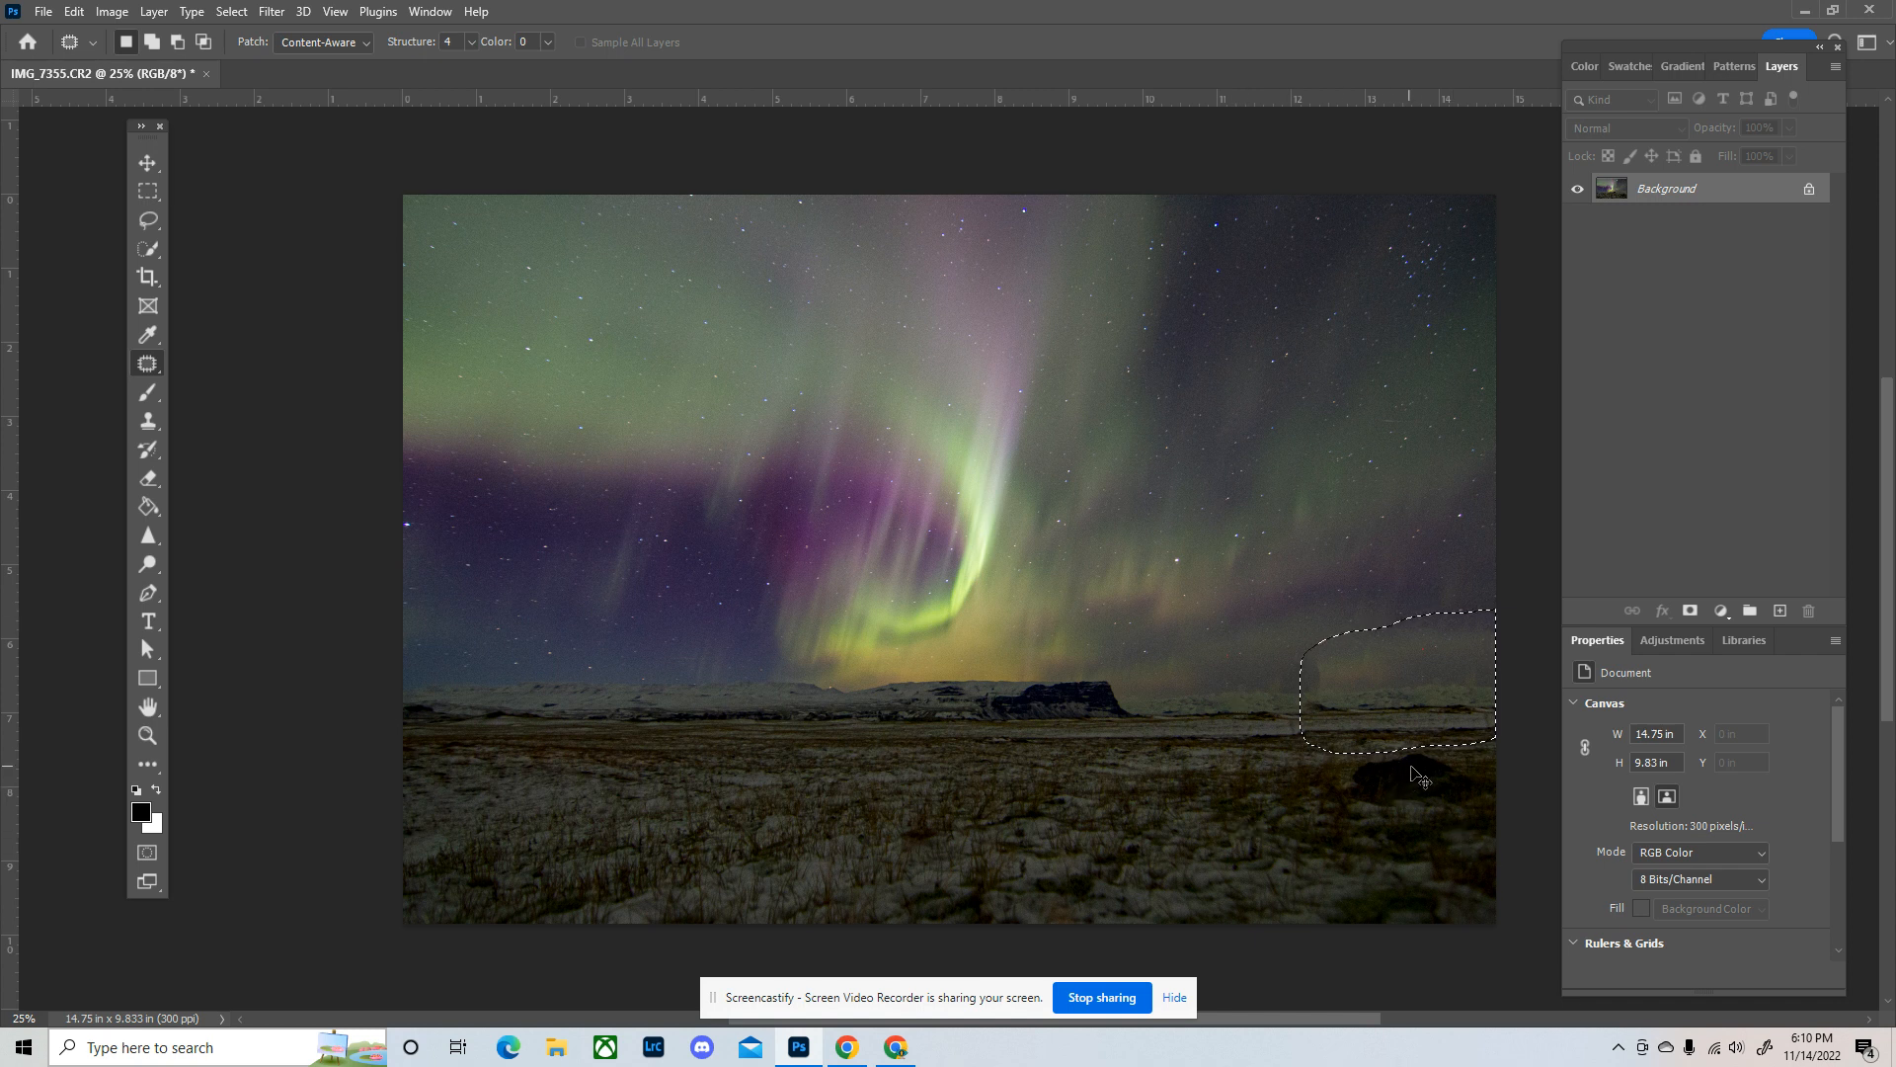
key(ctrl+d)
right_click(143, 369)
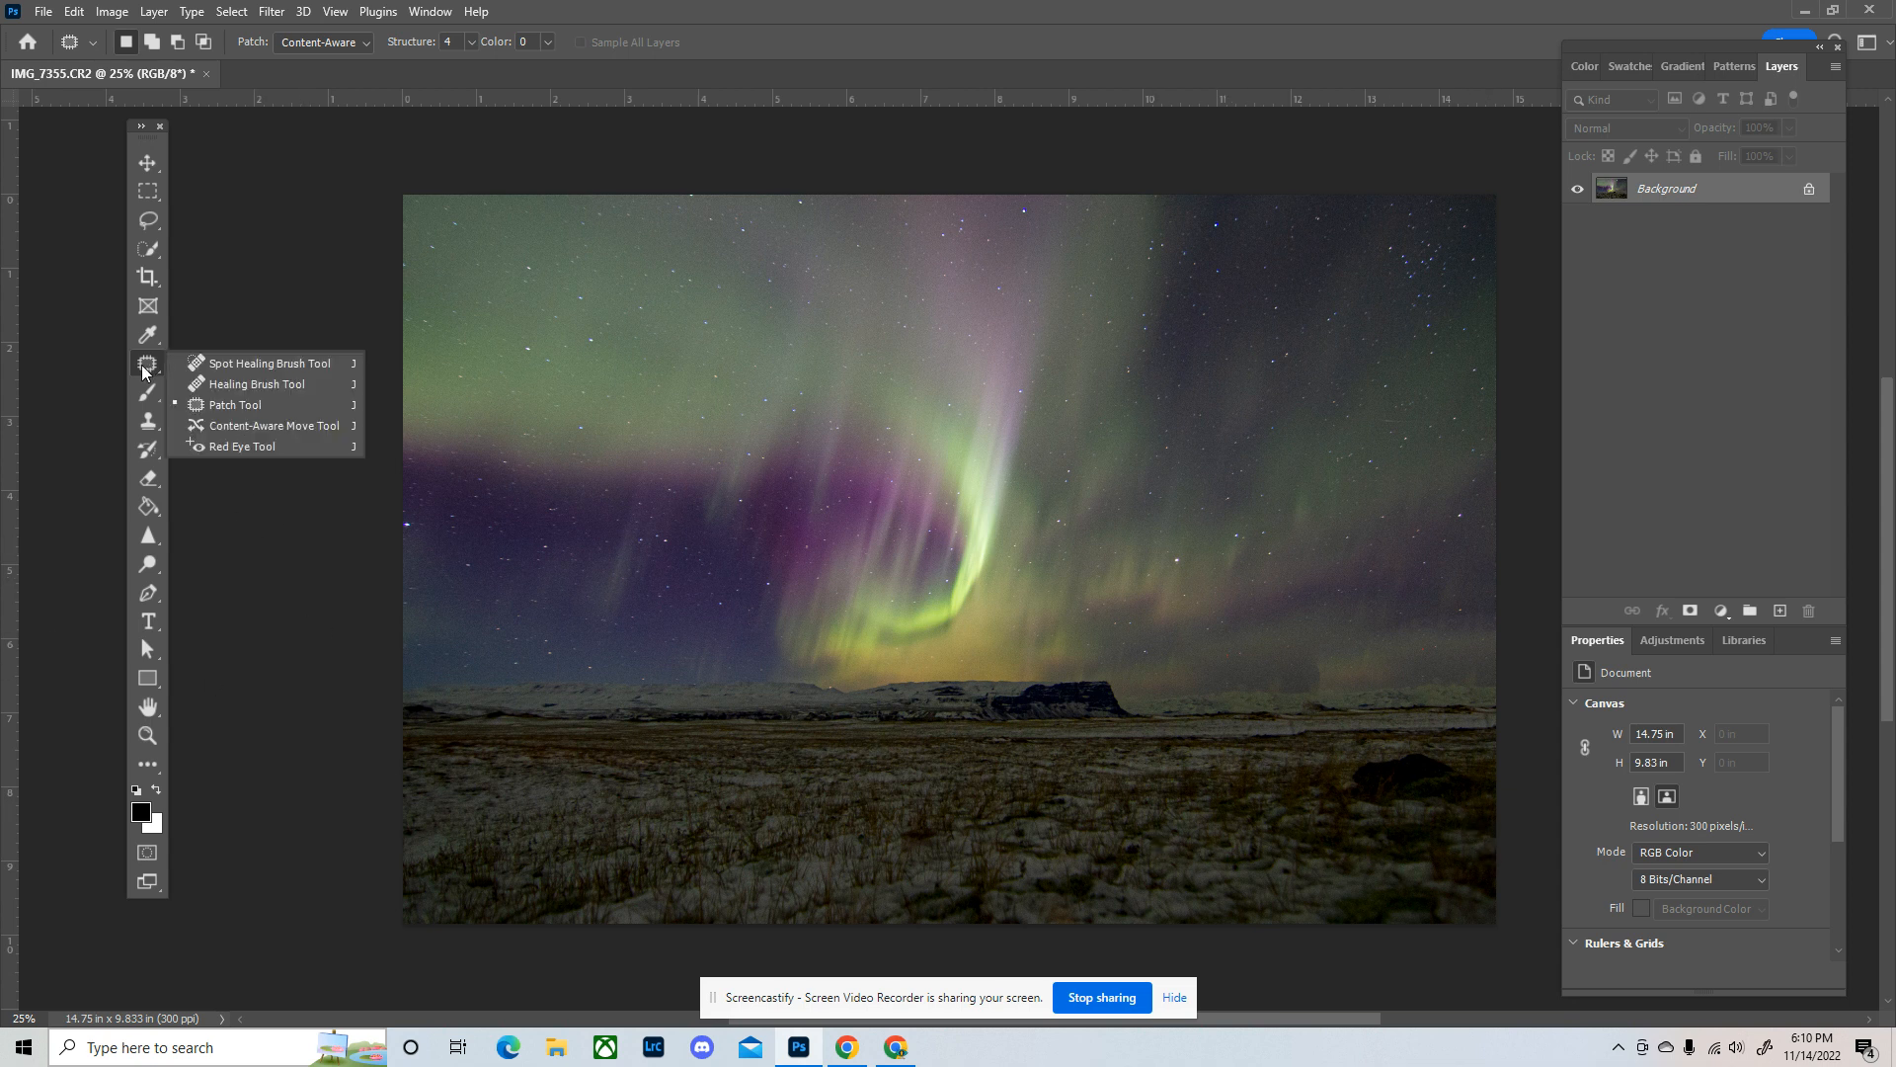
click(242, 411)
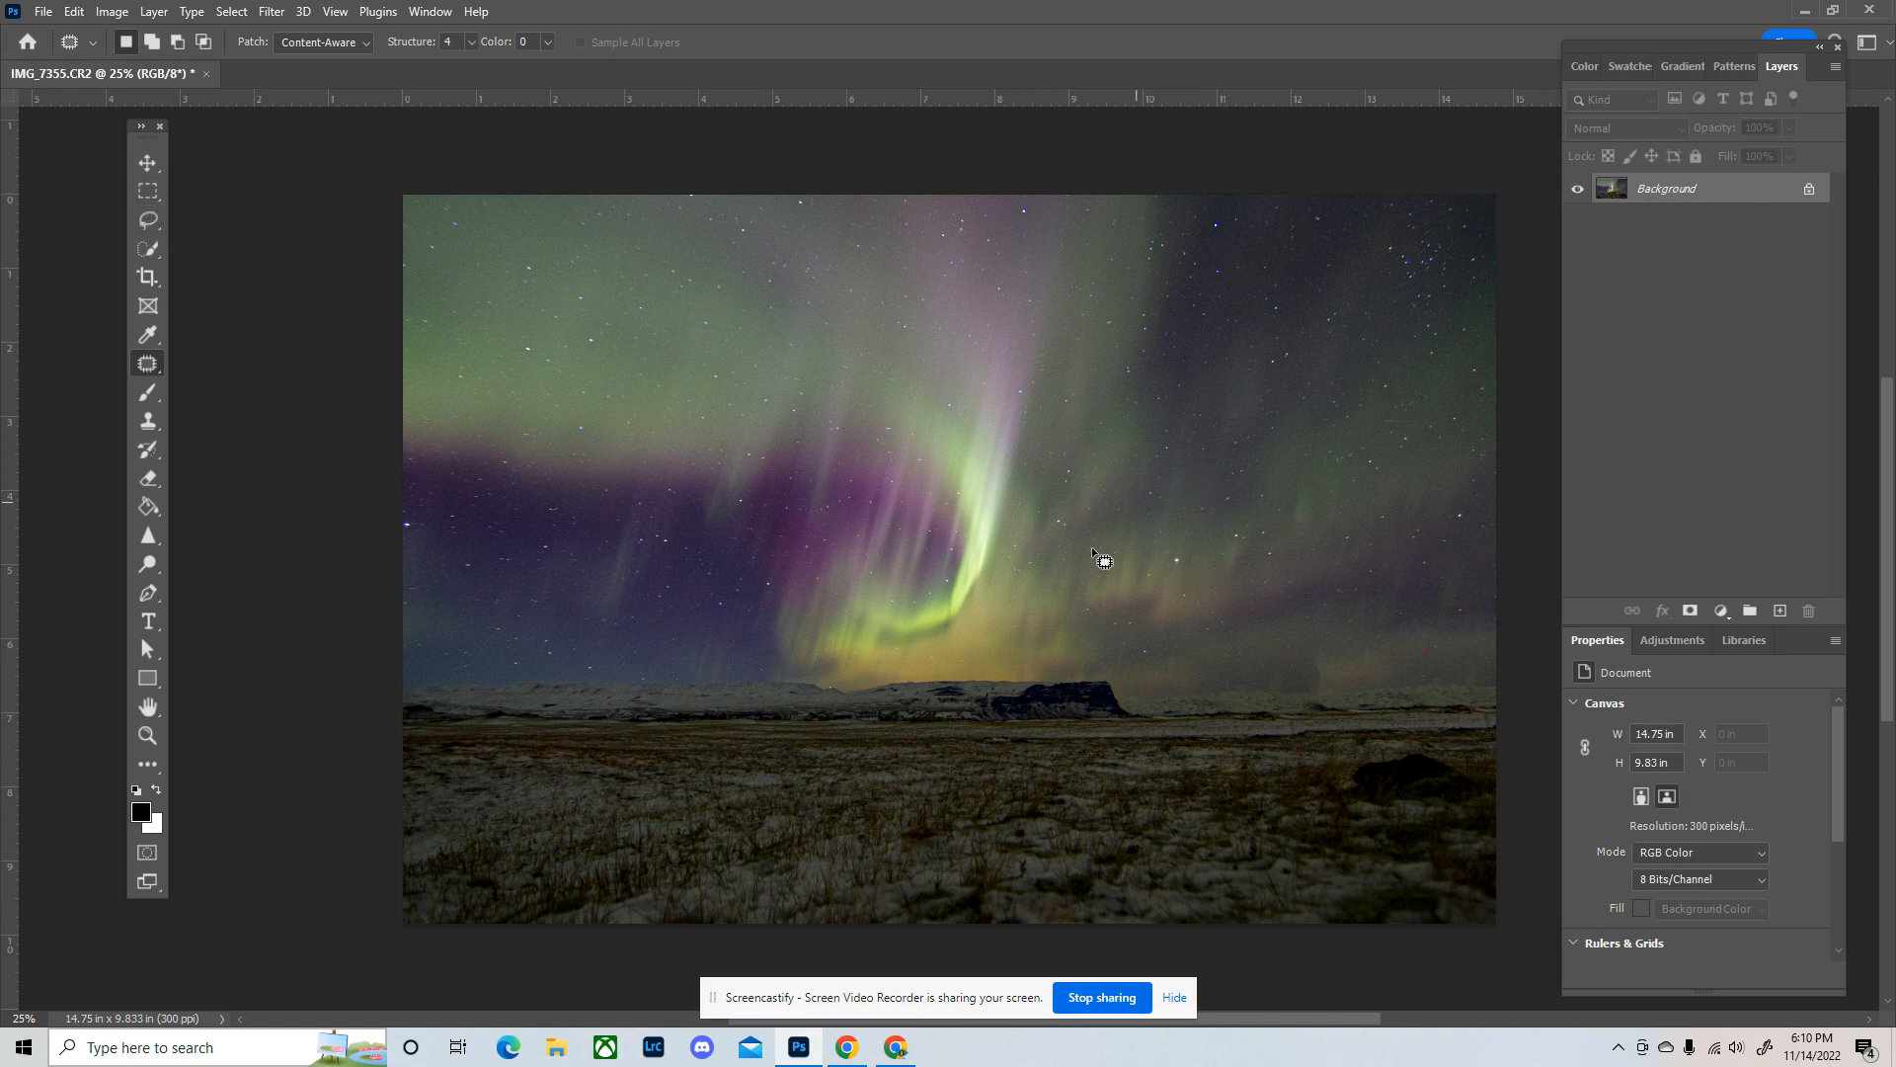
click(44, 14)
click(79, 249)
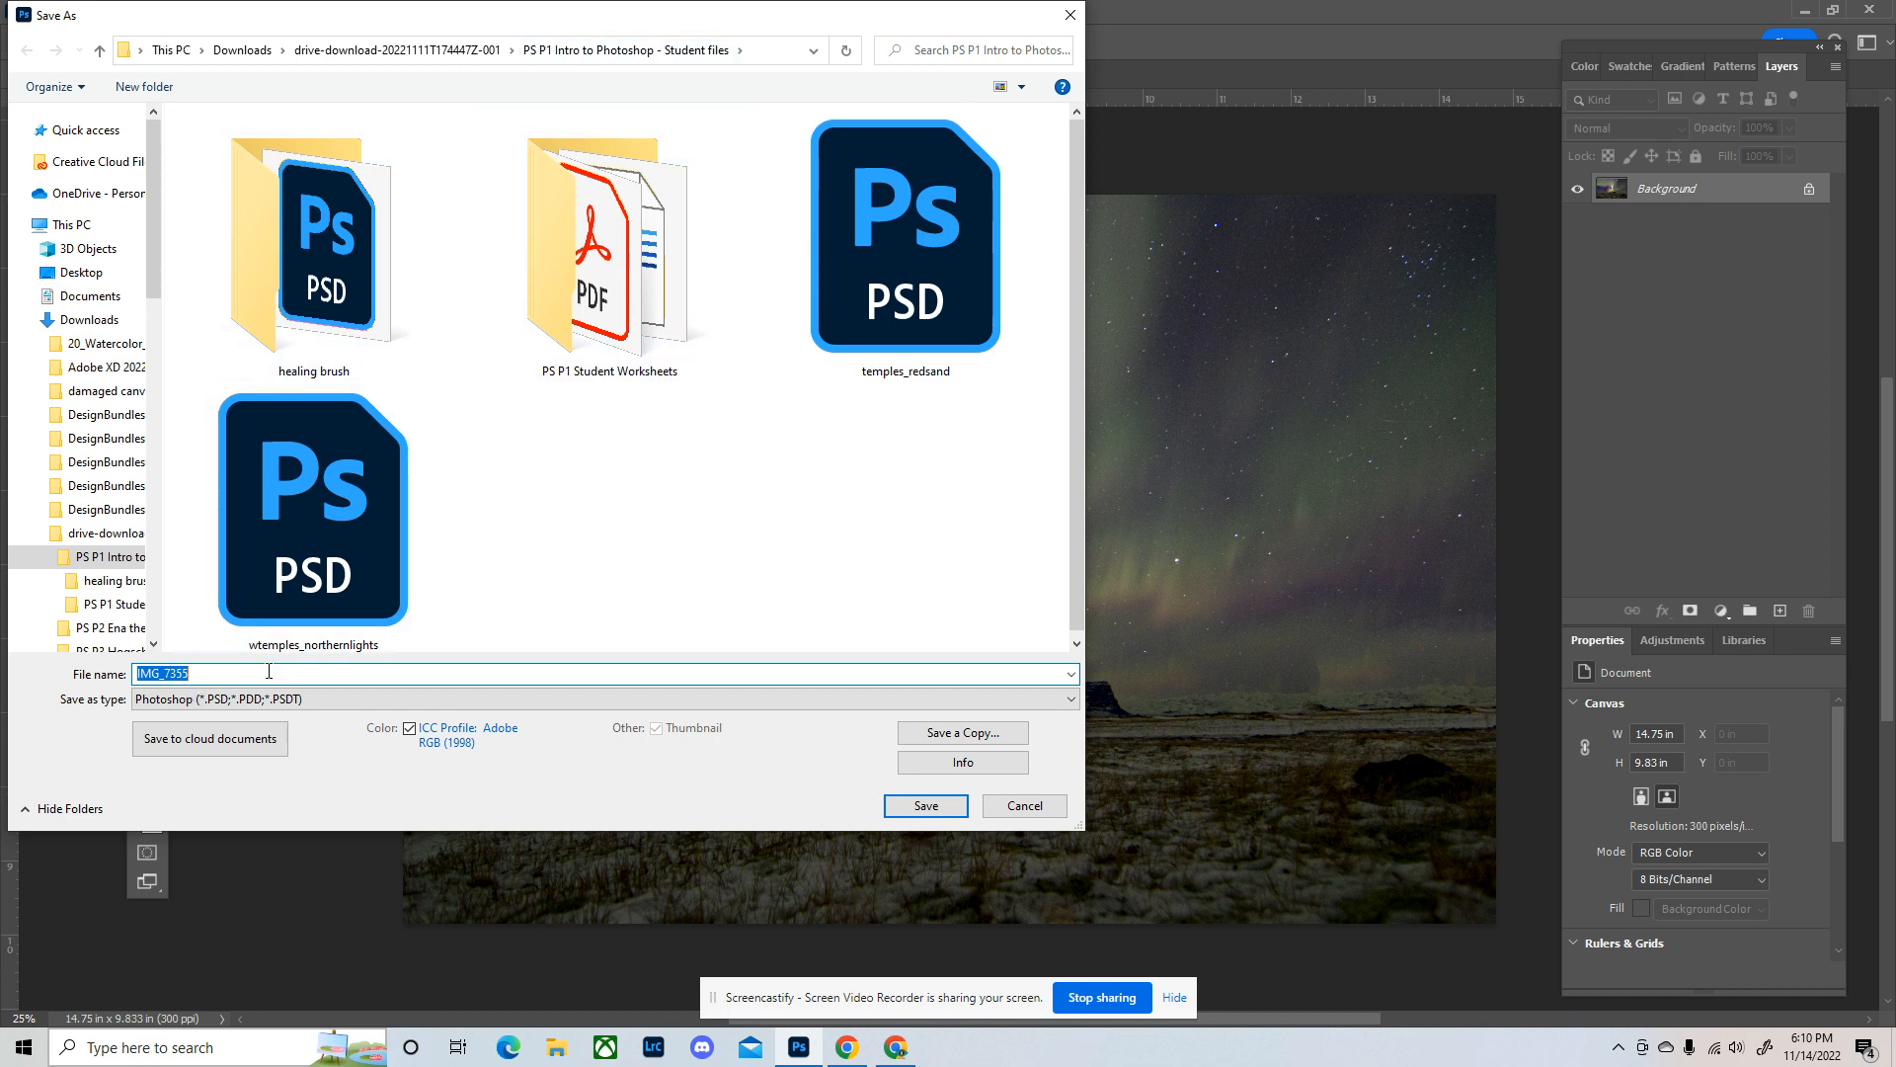
click(1015, 807)
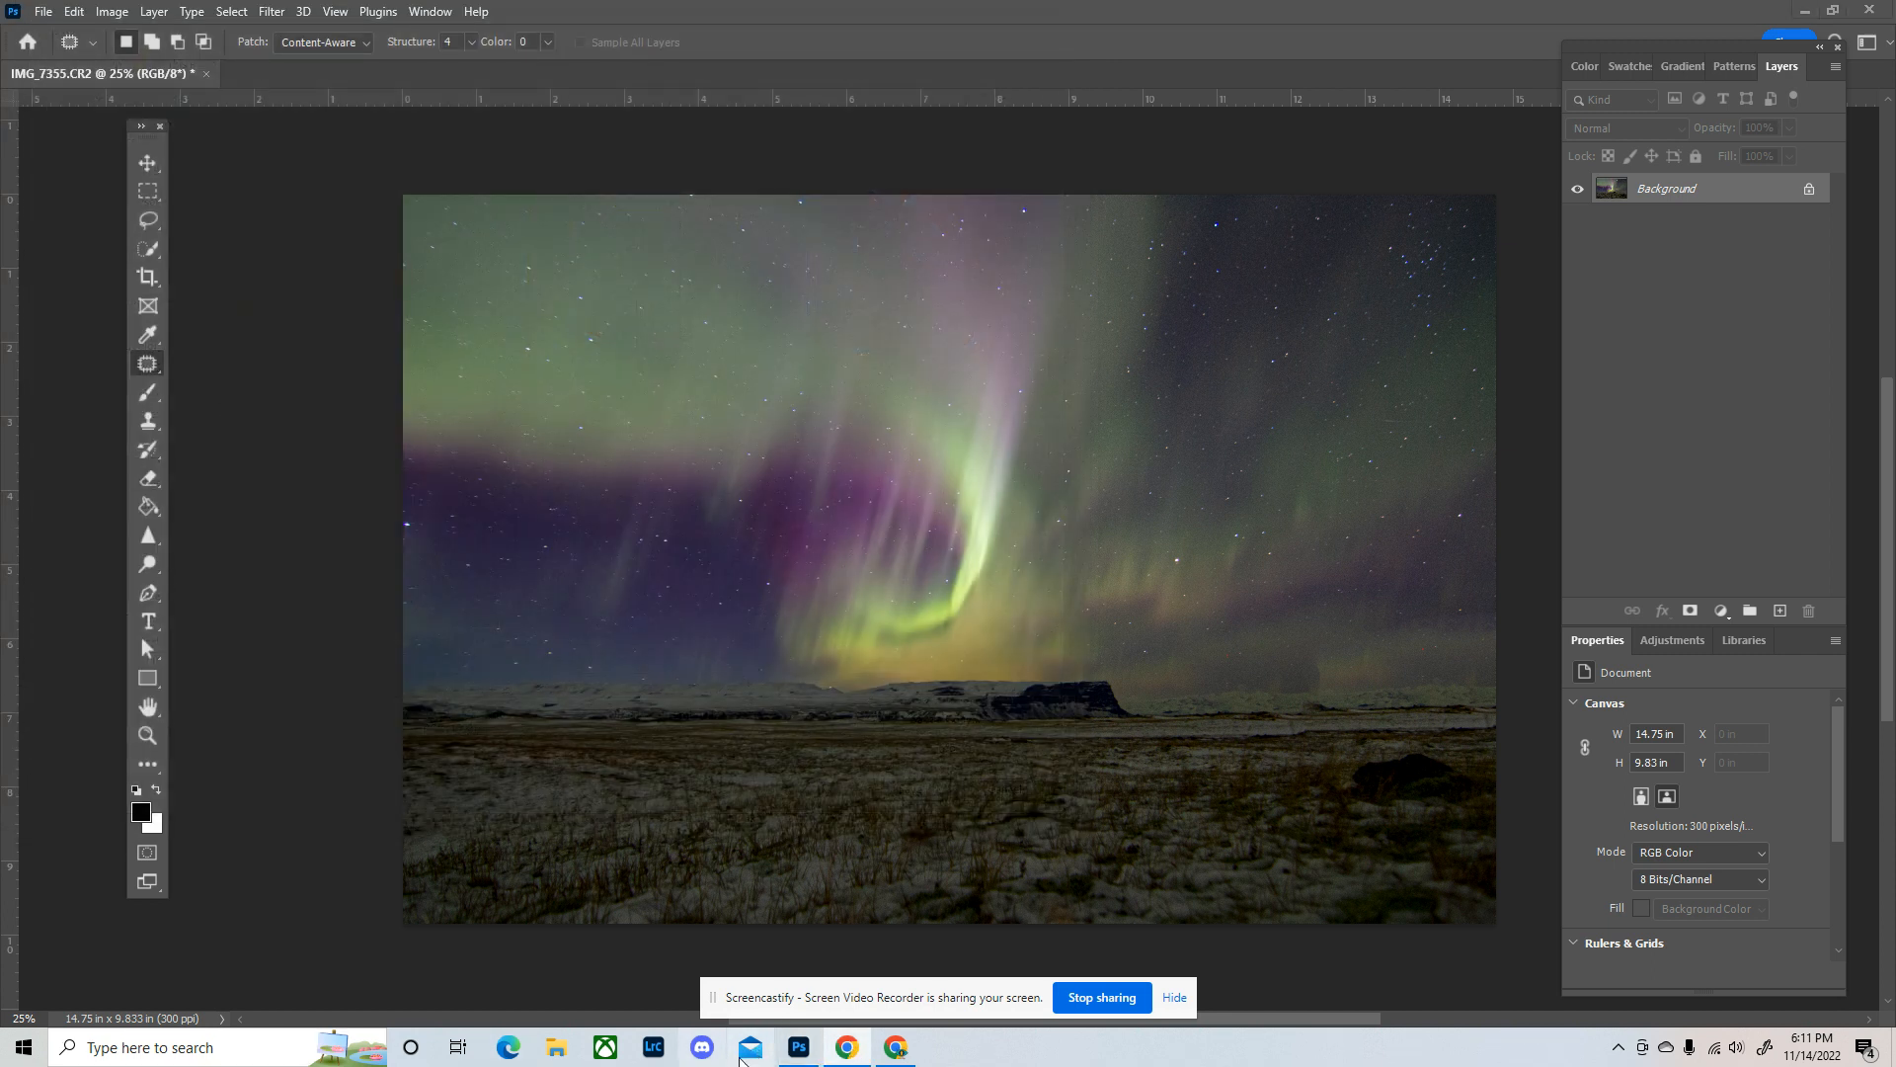
click(895, 1046)
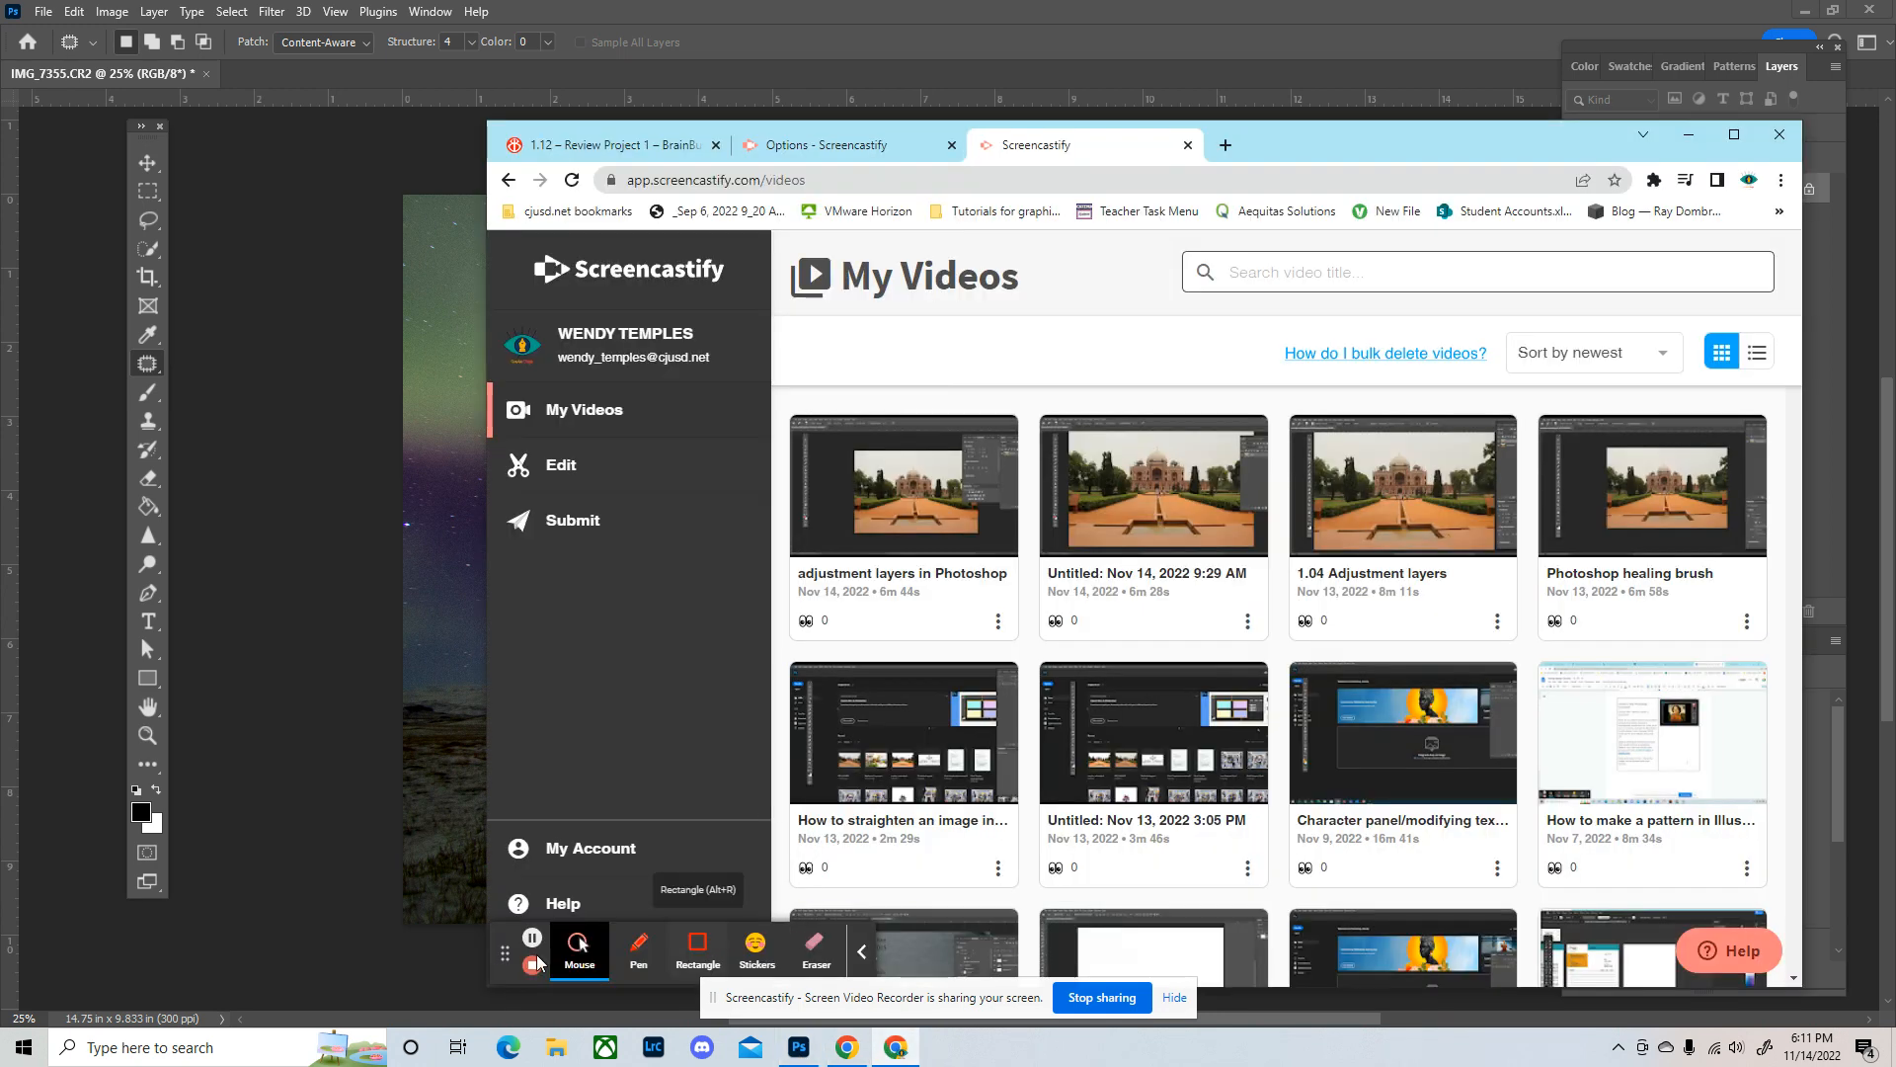
click(71, 814)
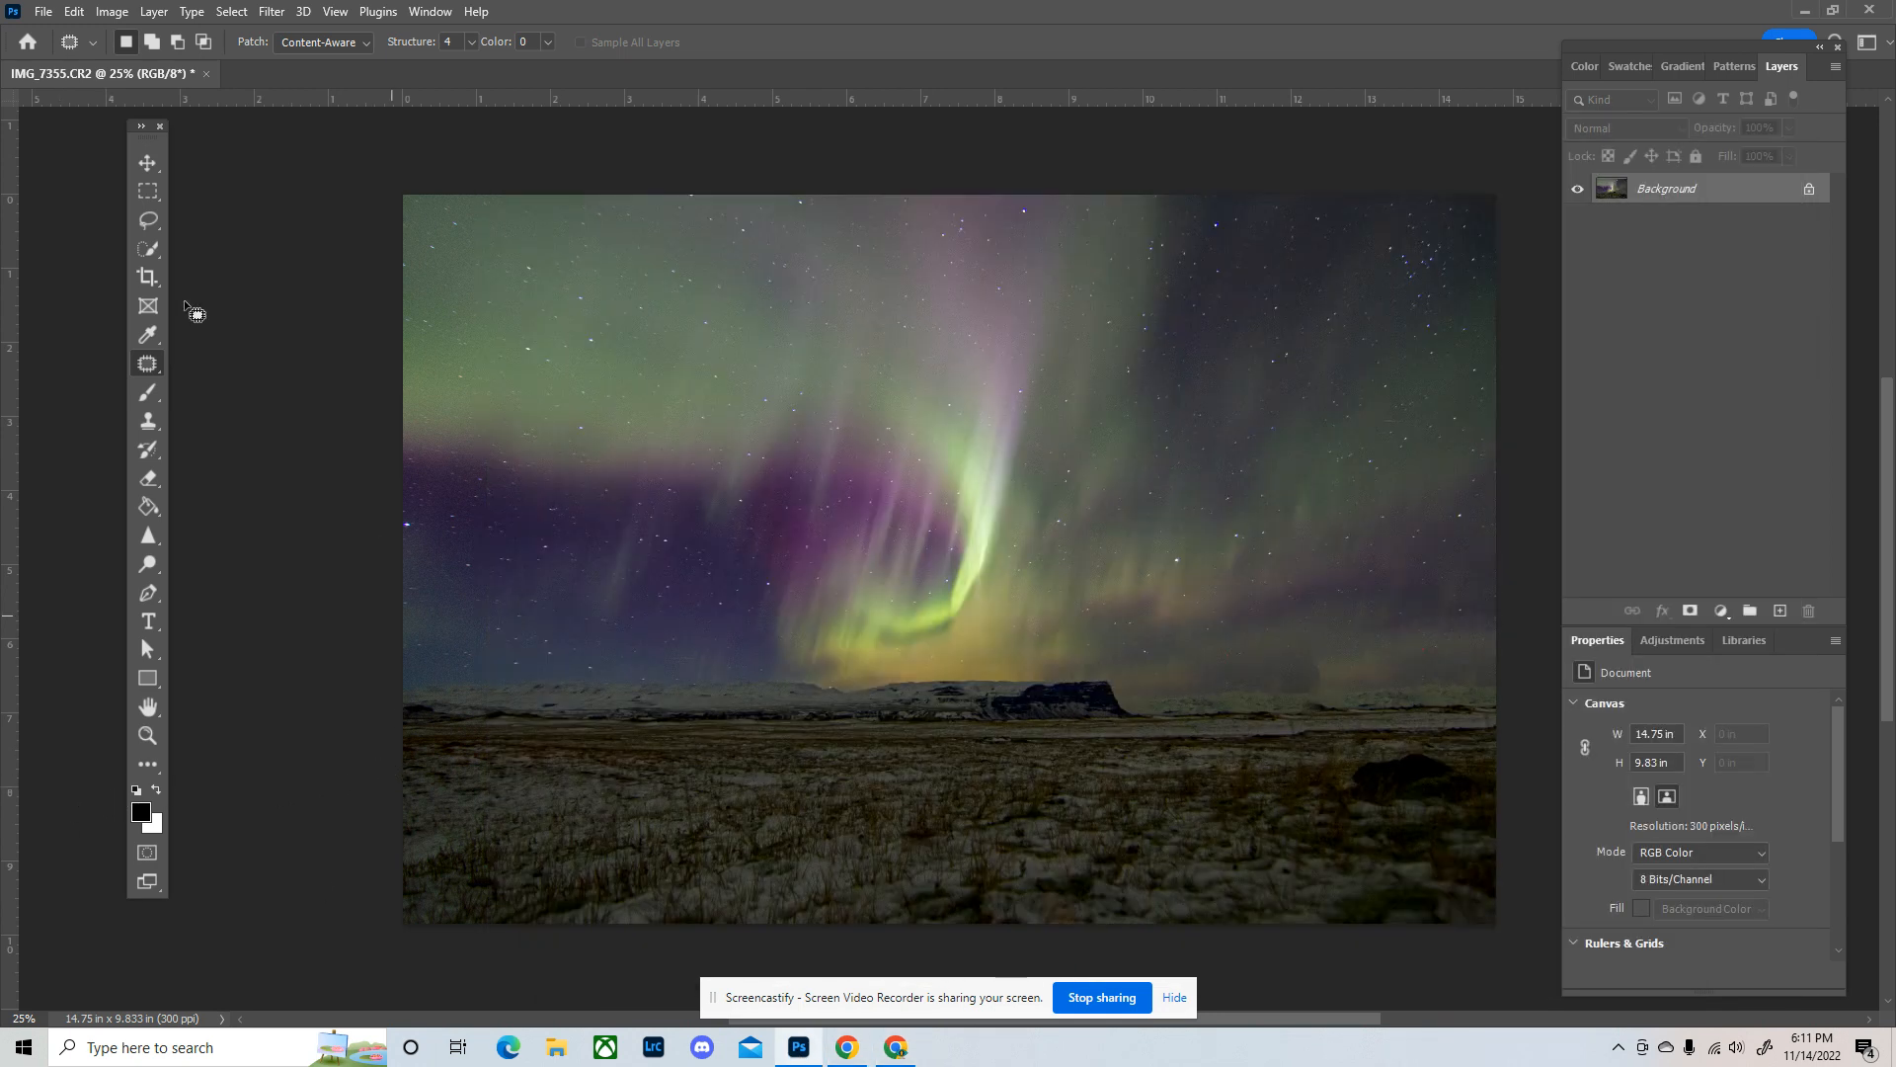
Step: Save the photo in the Student files folder as a Photoshop PSD named with the author's first initial and surname followed by "_aurora"
click(41, 13)
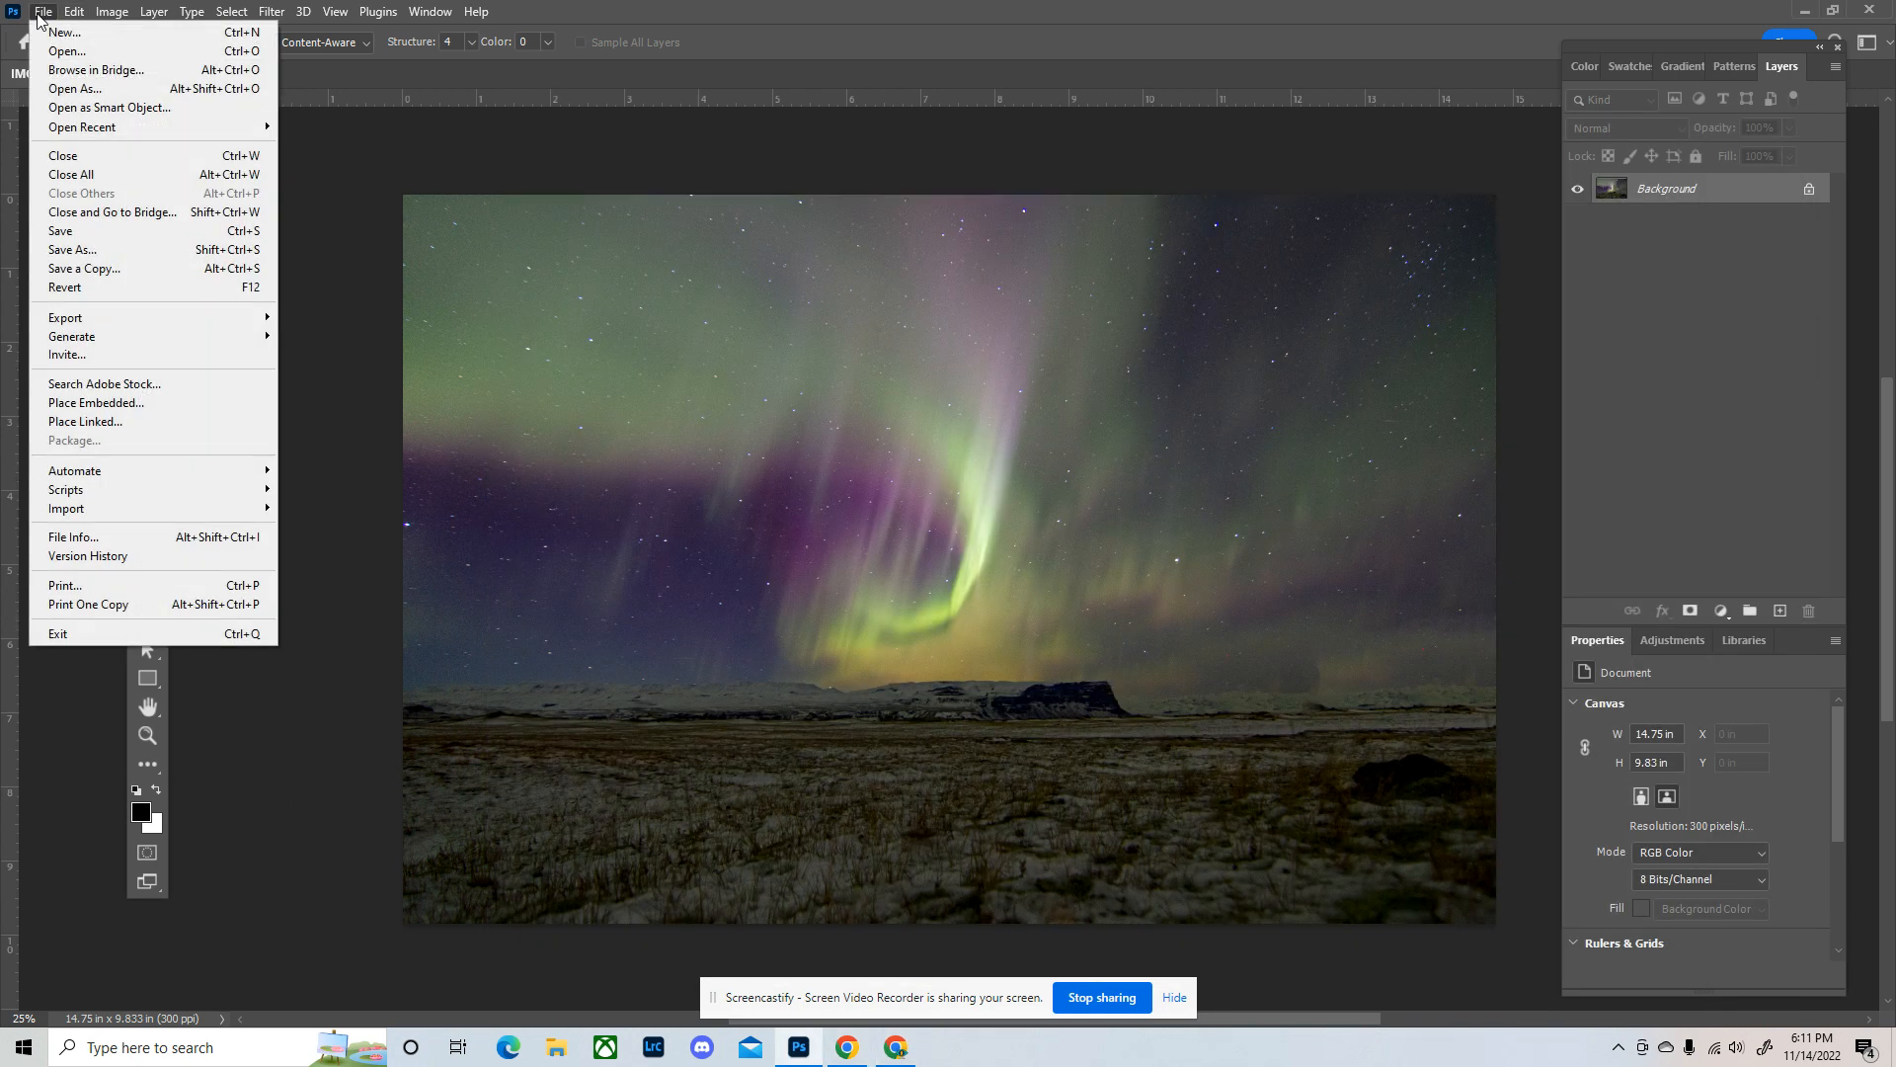
click(74, 249)
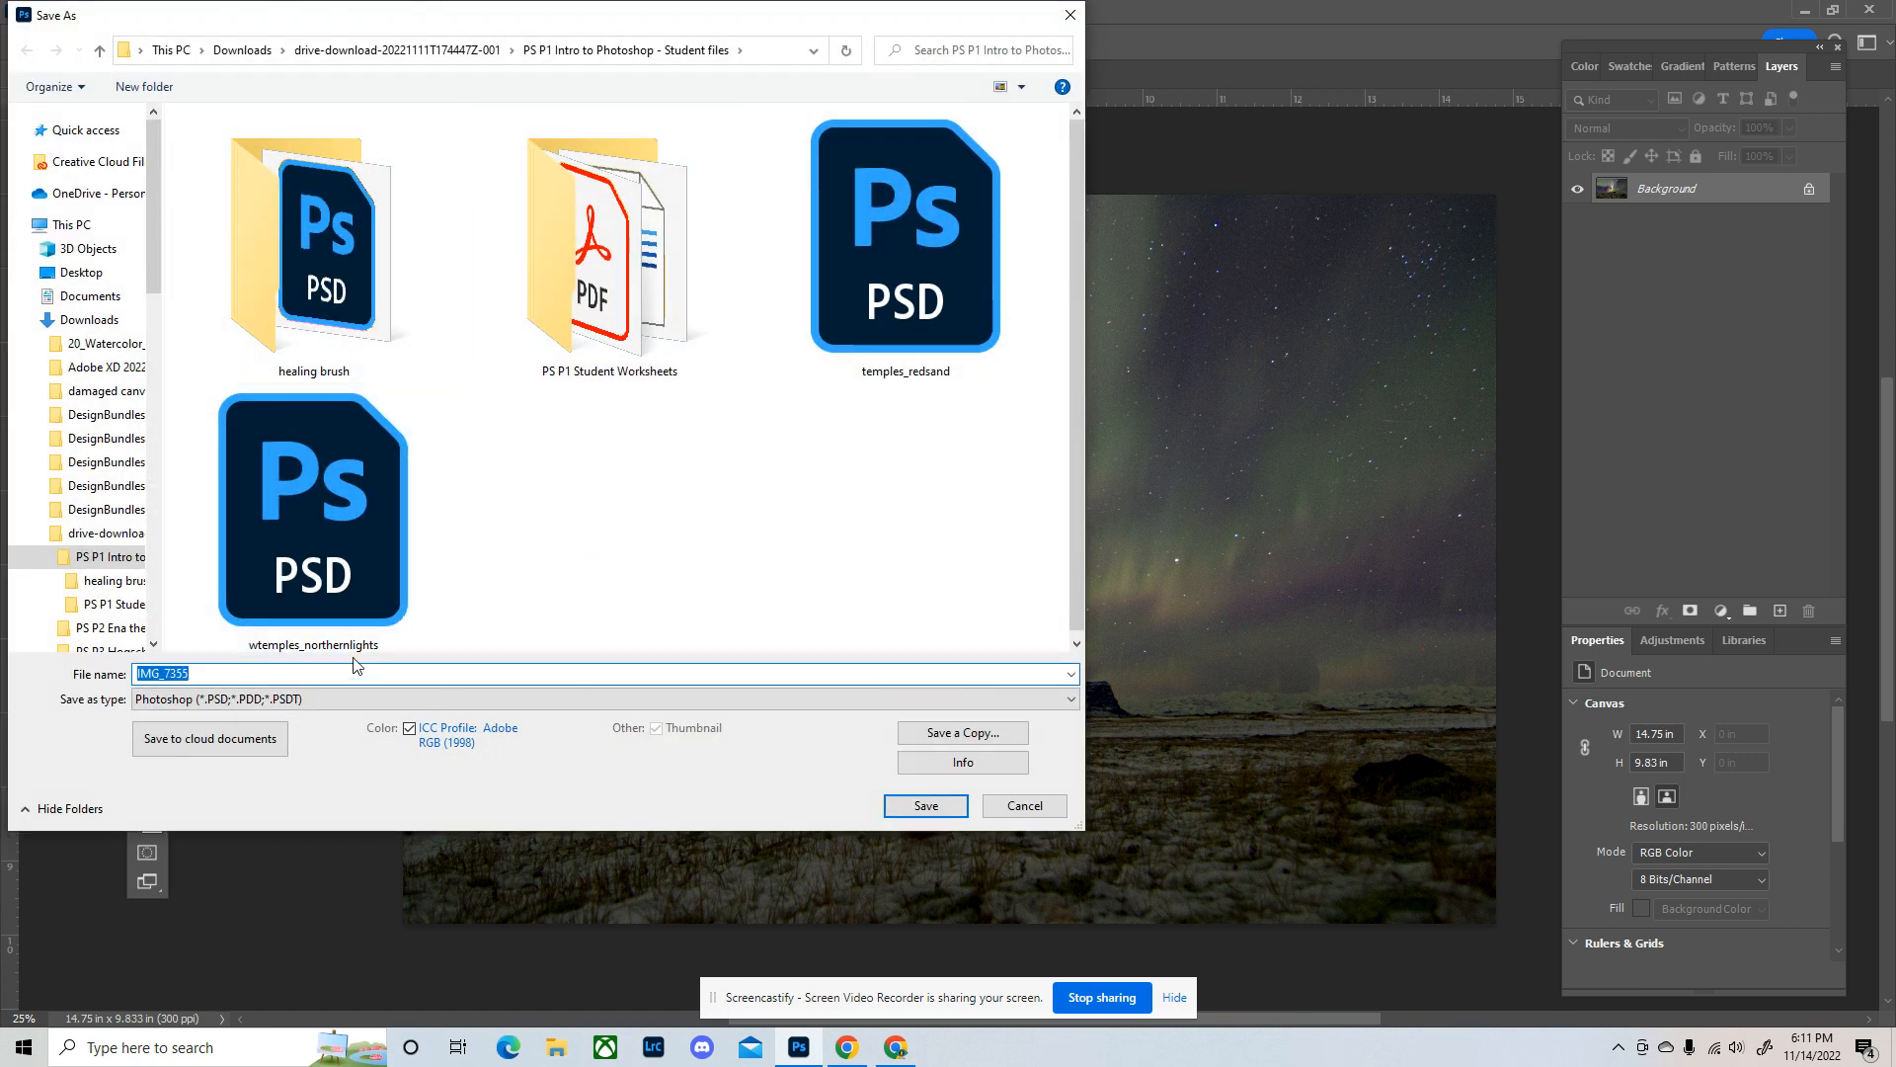
text(wtemples_)
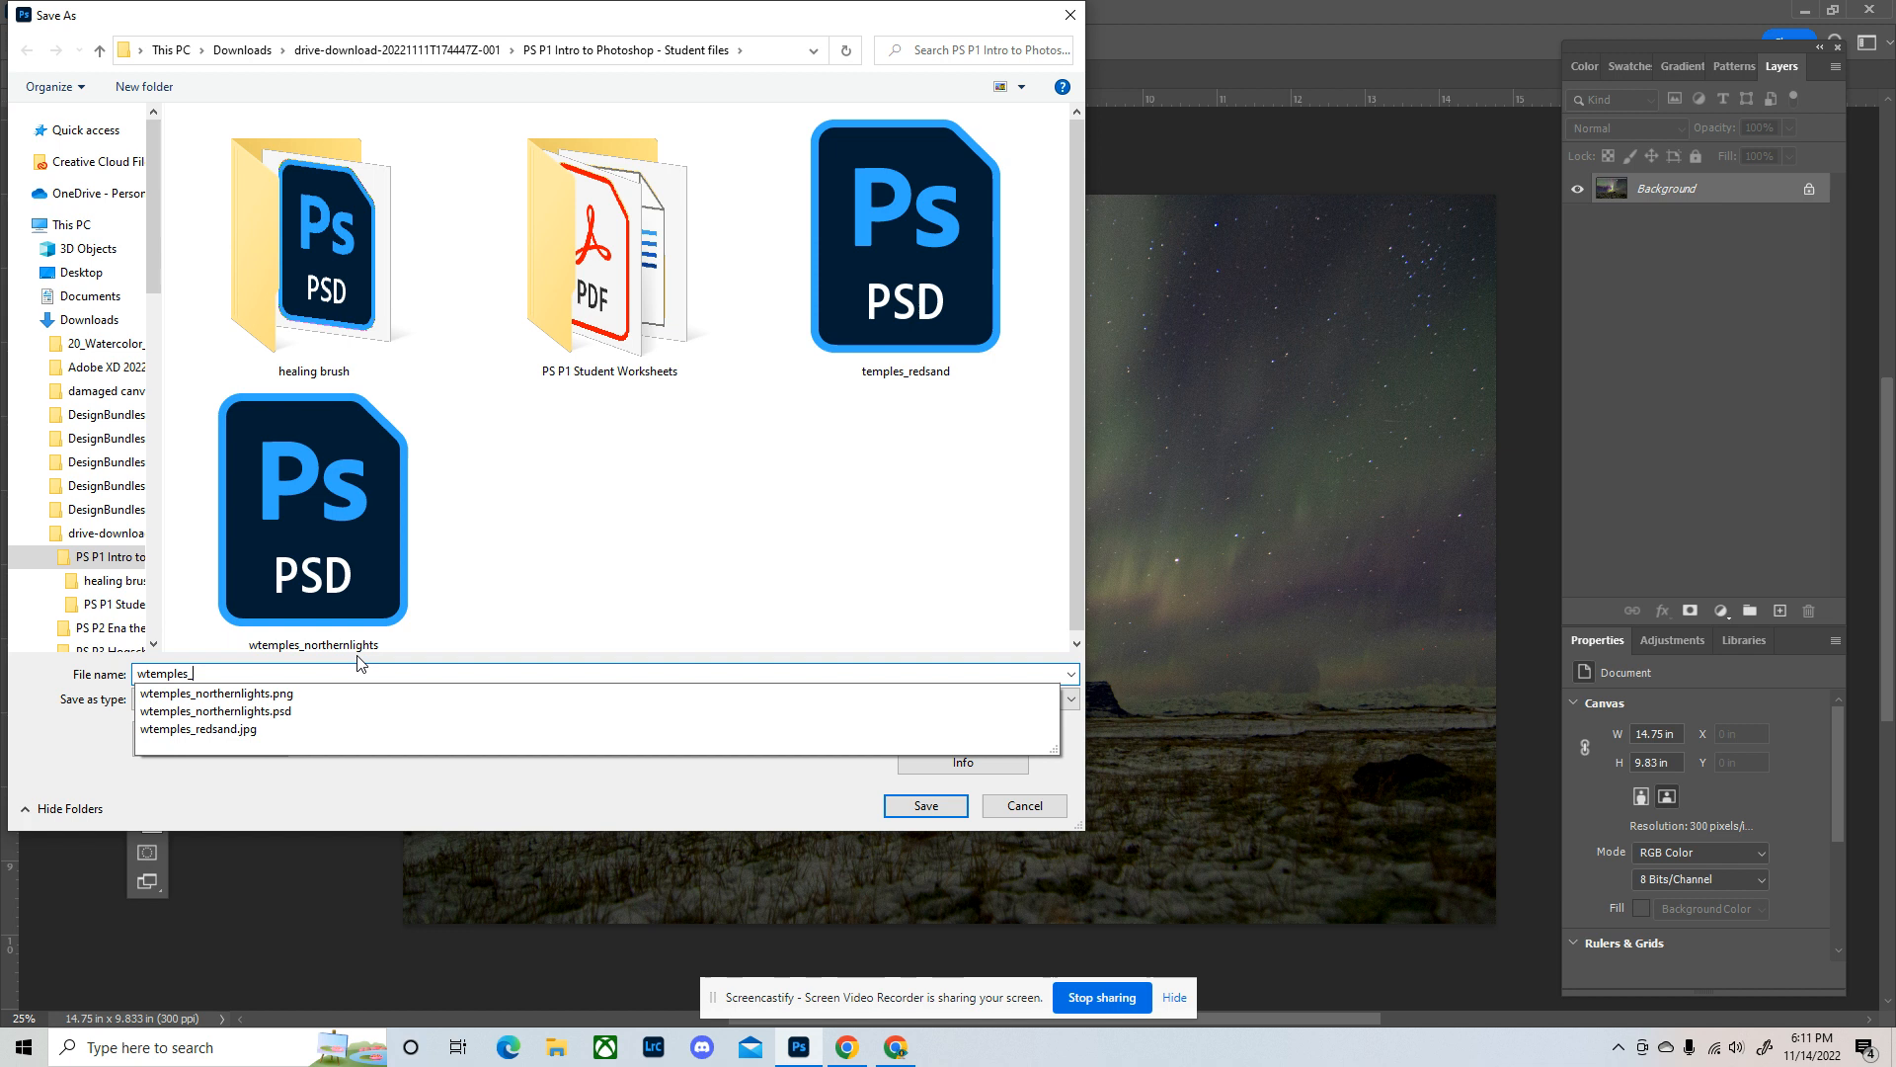
text(aurora)
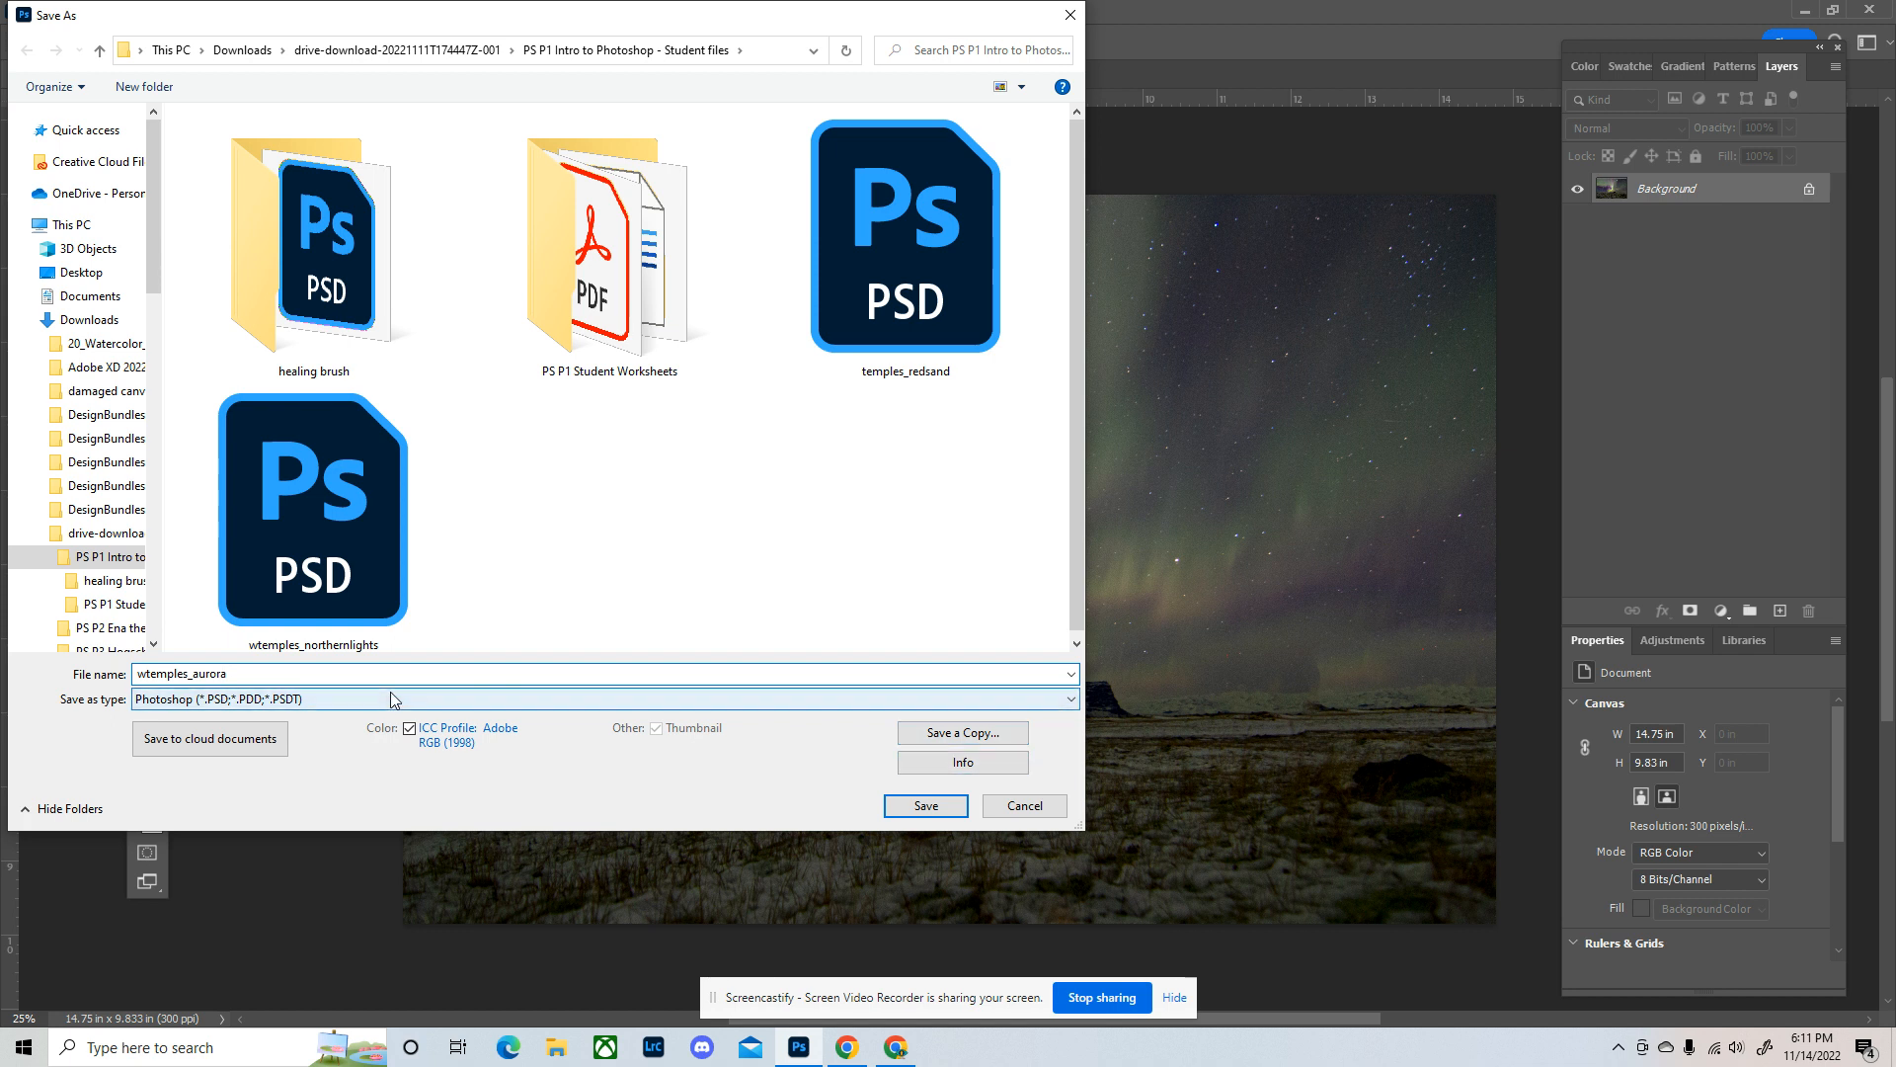
click(926, 805)
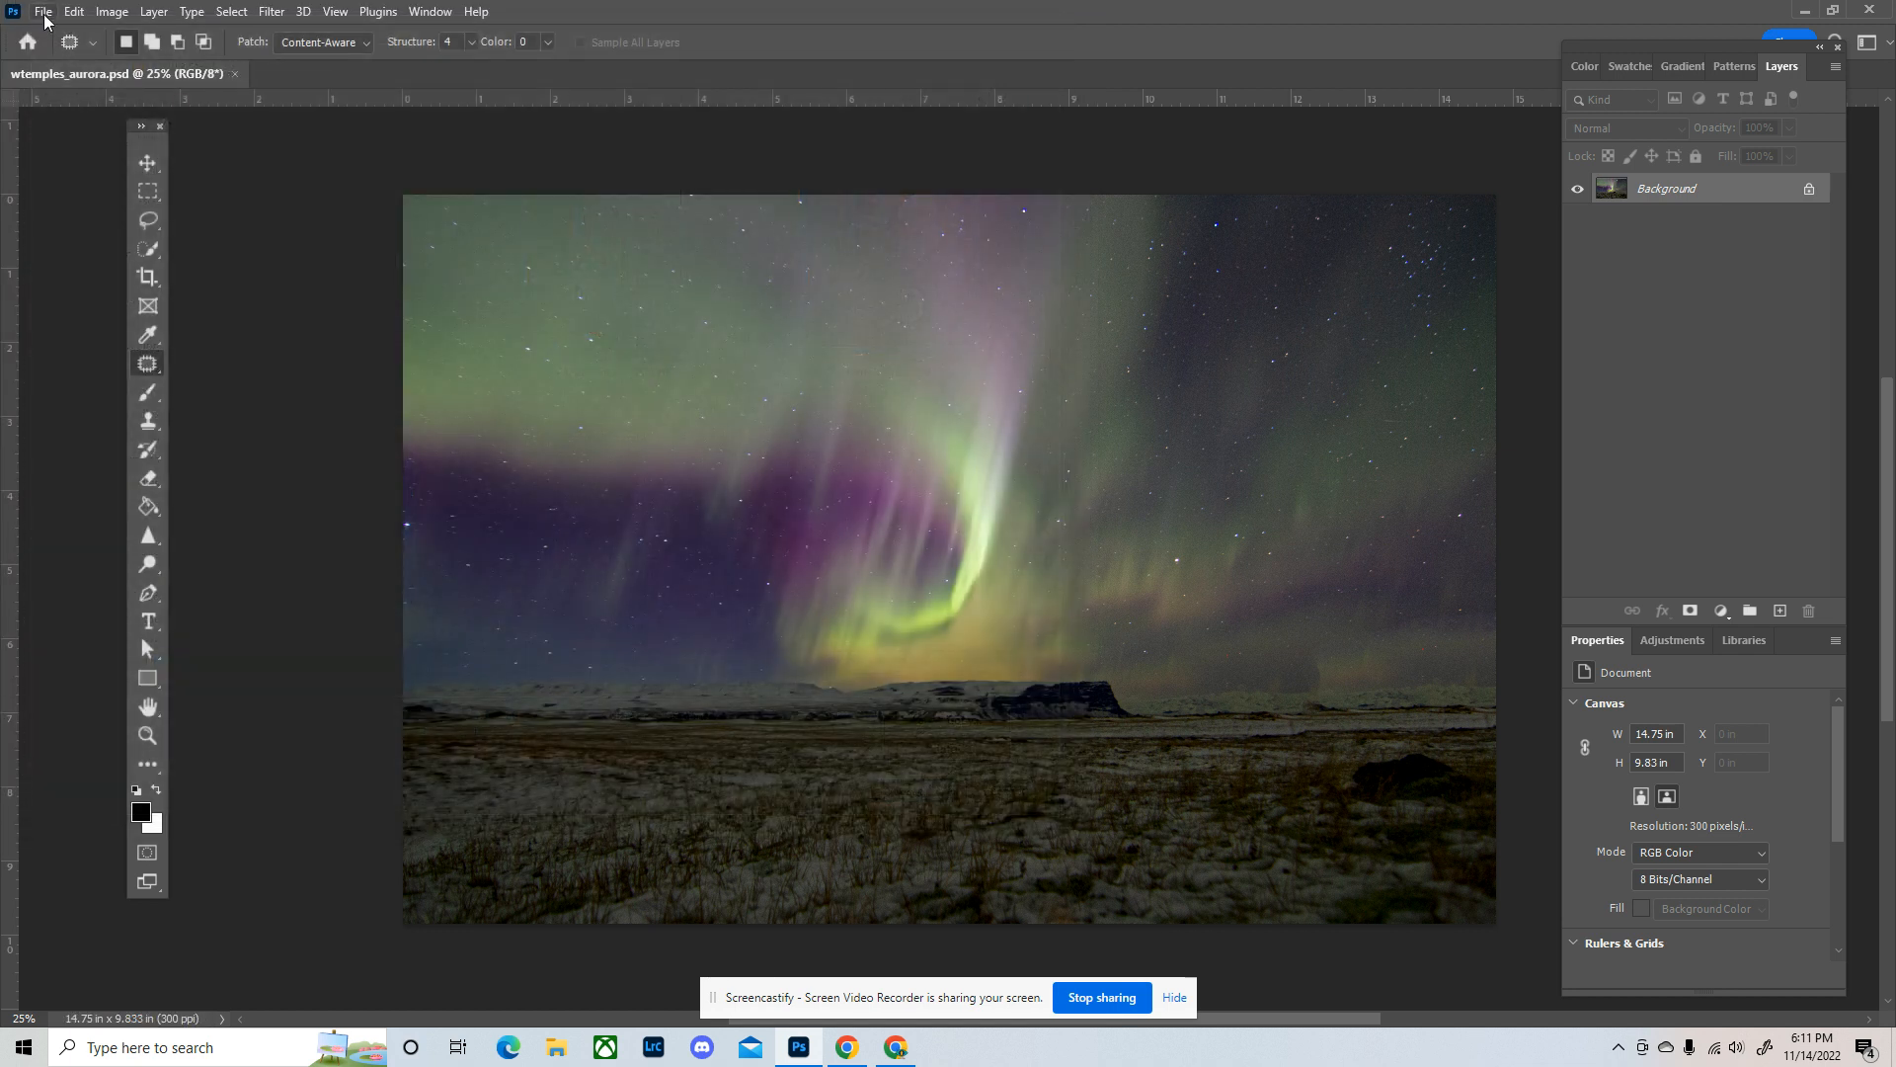
Step: Quick-export the edited aurora photo as a PNG into the same Student files folder, keeping the suggested file name
click(43, 12)
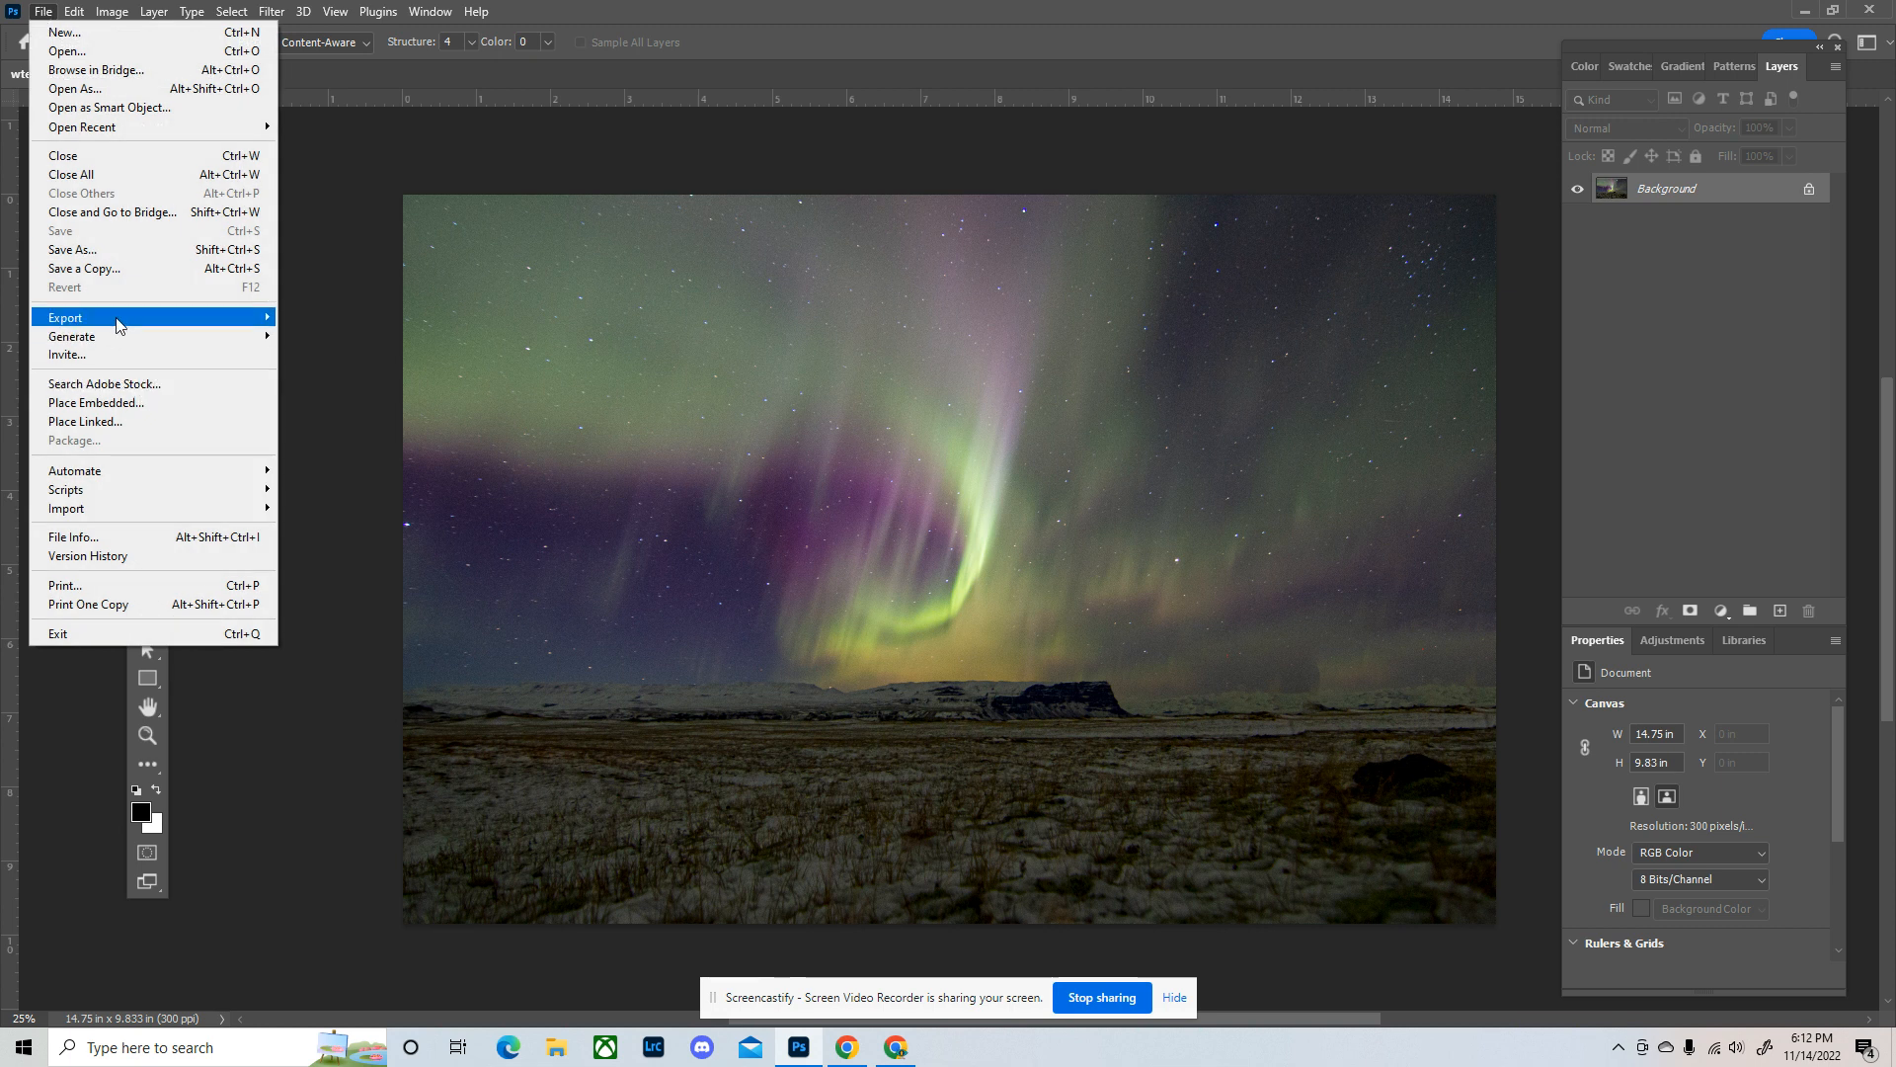
mouse_move(115, 317)
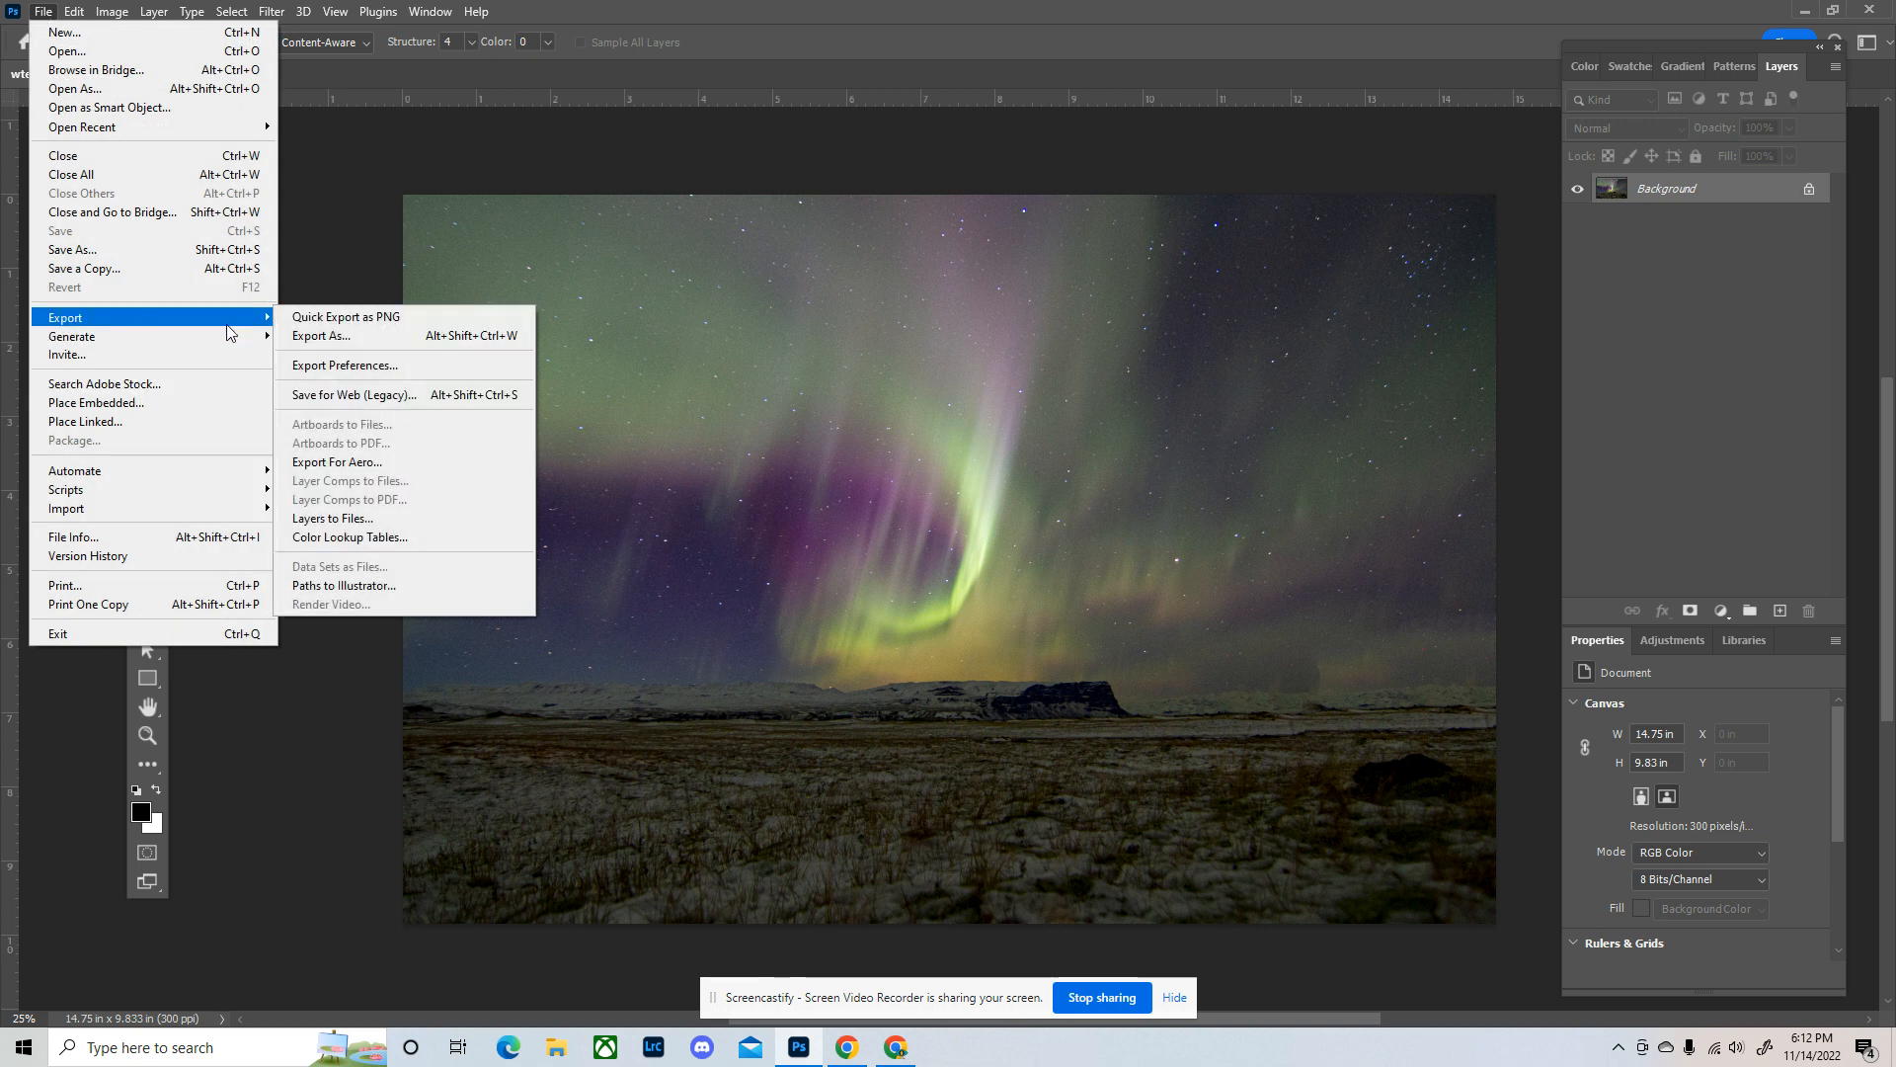
click(371, 317)
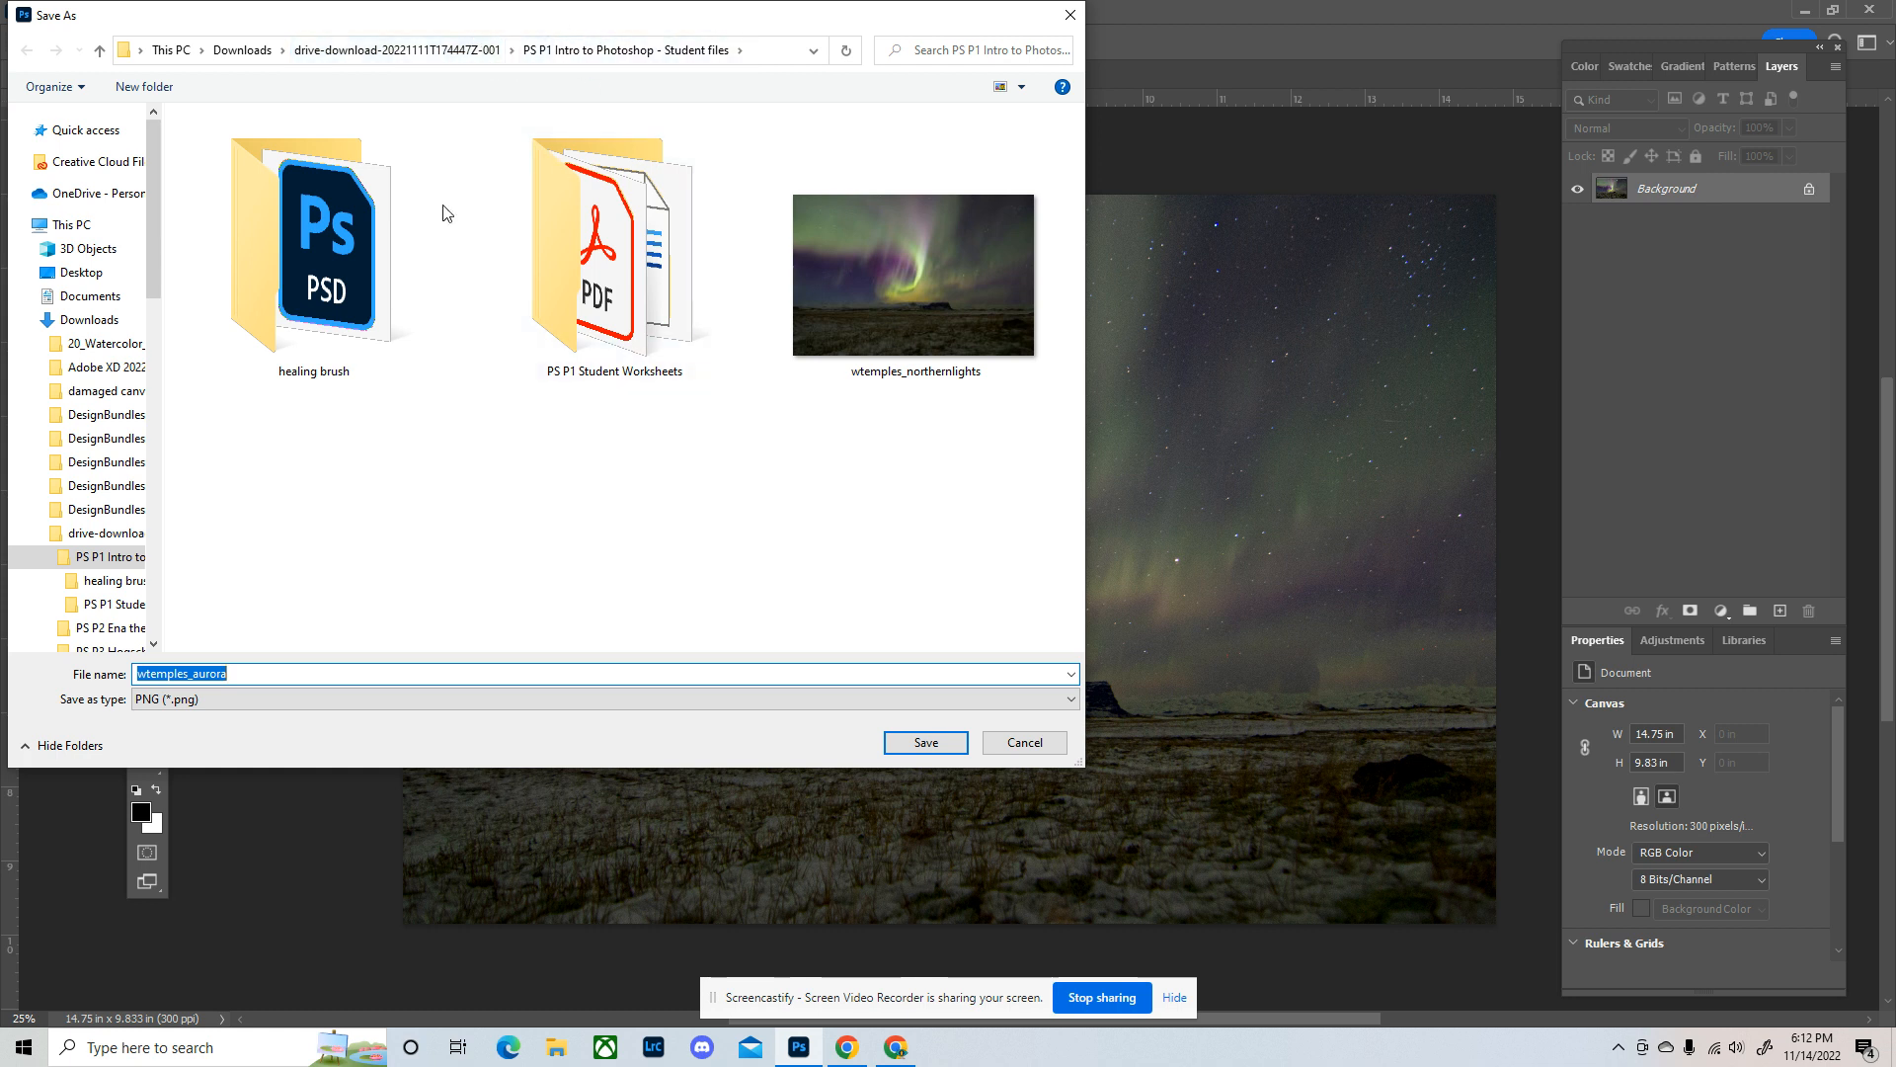
click(928, 742)
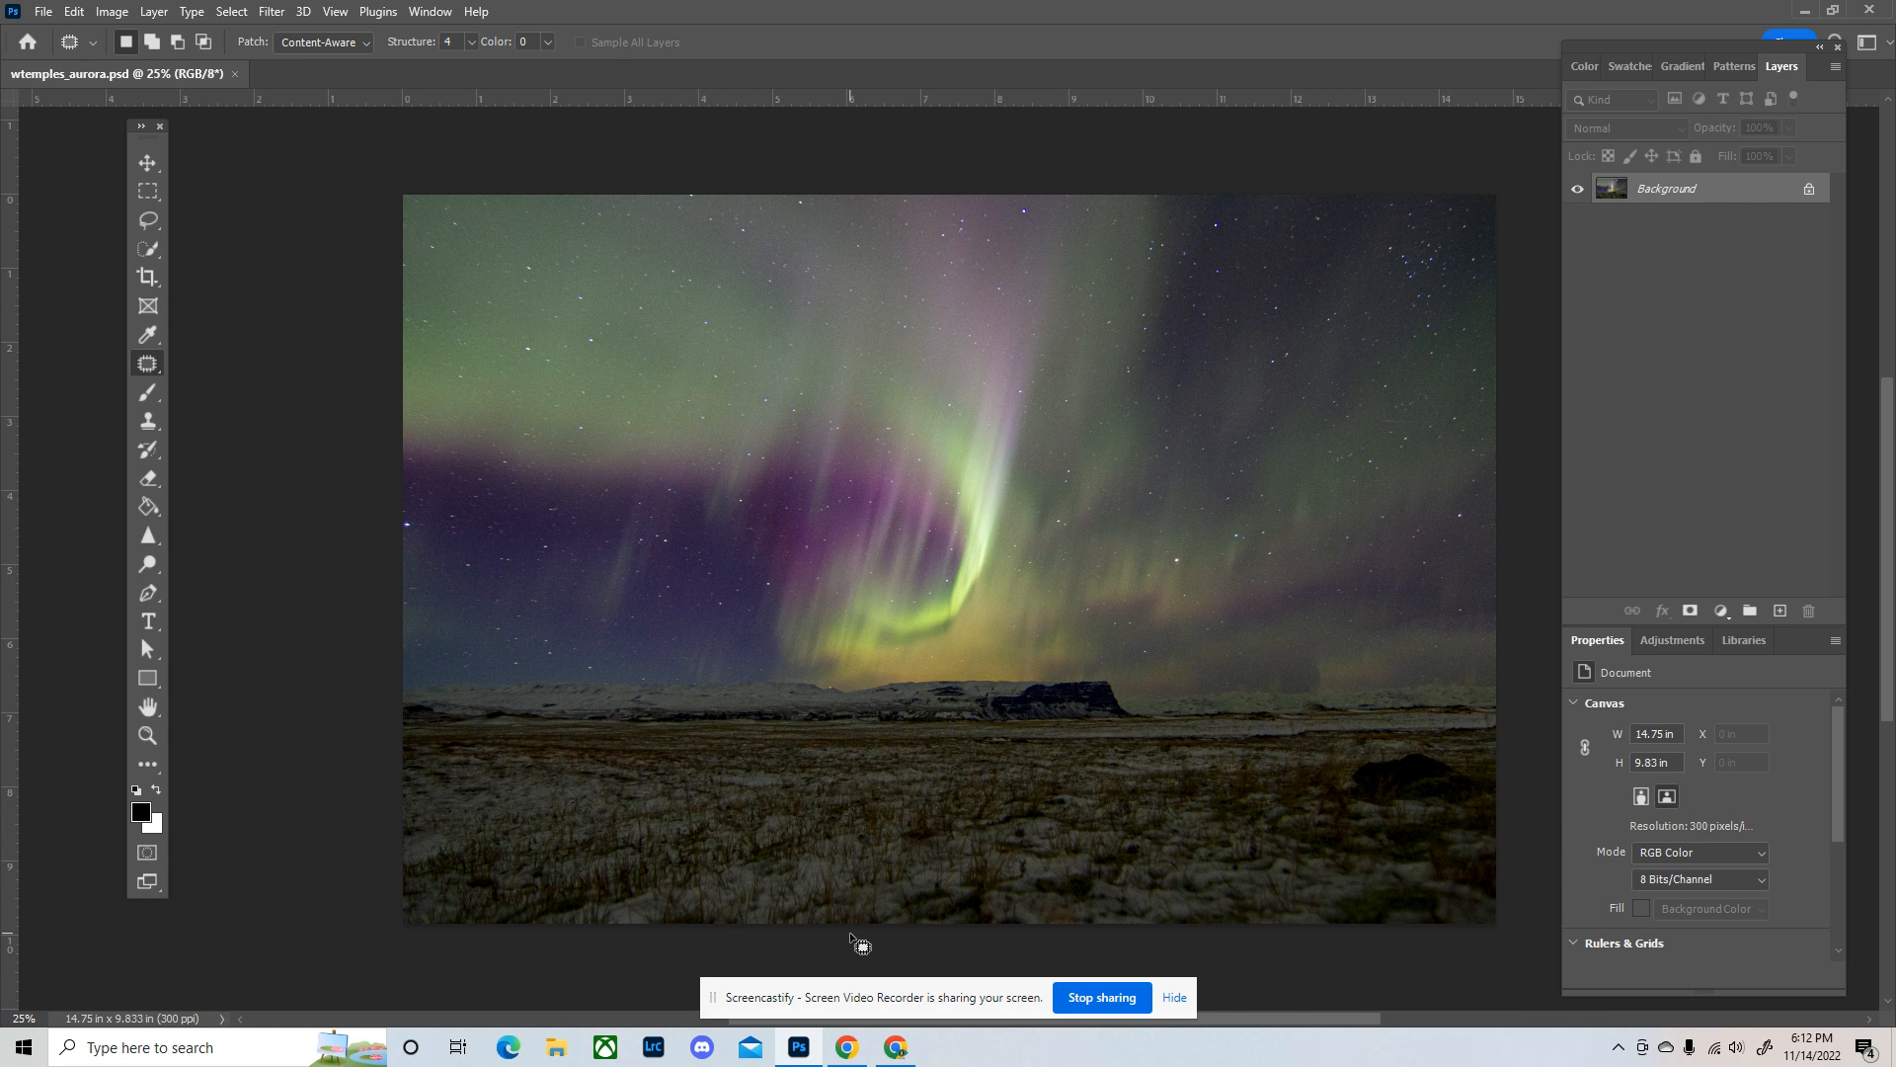
Step: Switch to Chrome and review the "Editing in Photoshop" Google Classroom instructions, including the required folder files, skills, rubric and attachments
click(903, 1045)
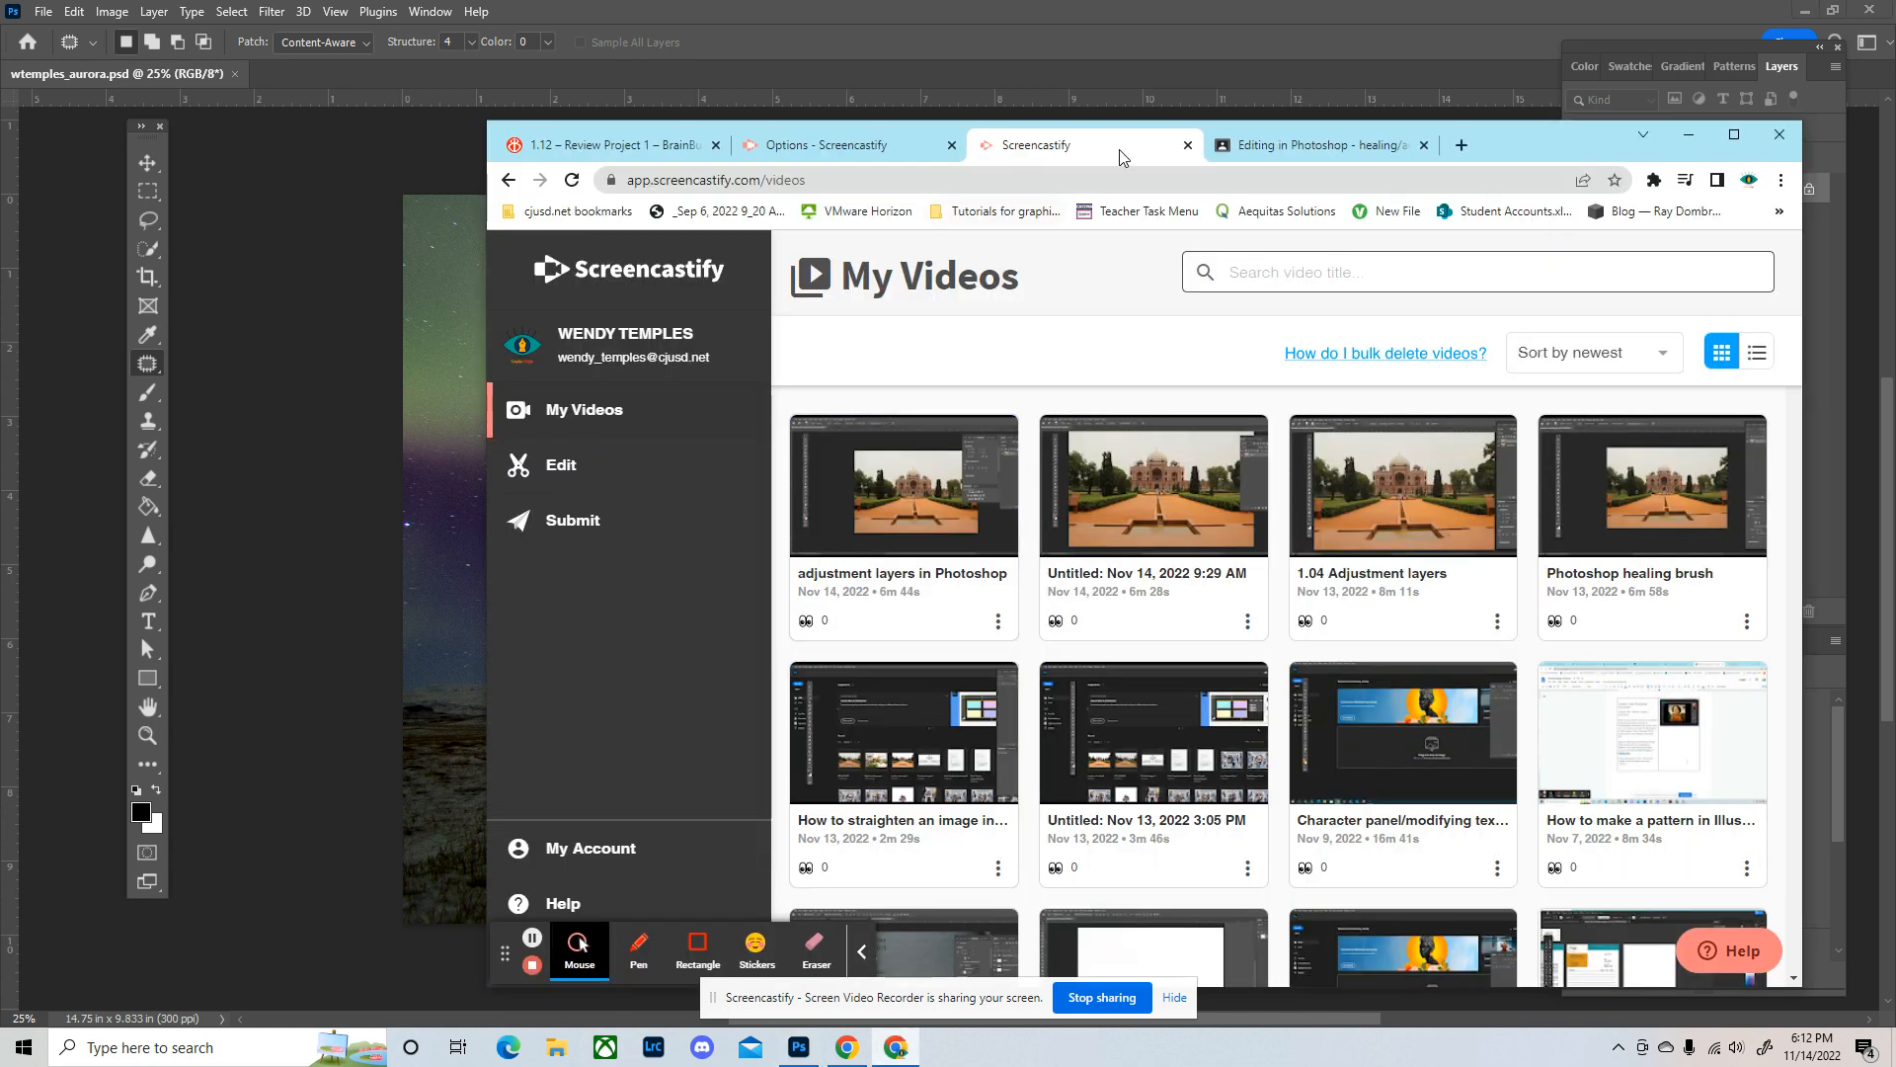
click(1294, 149)
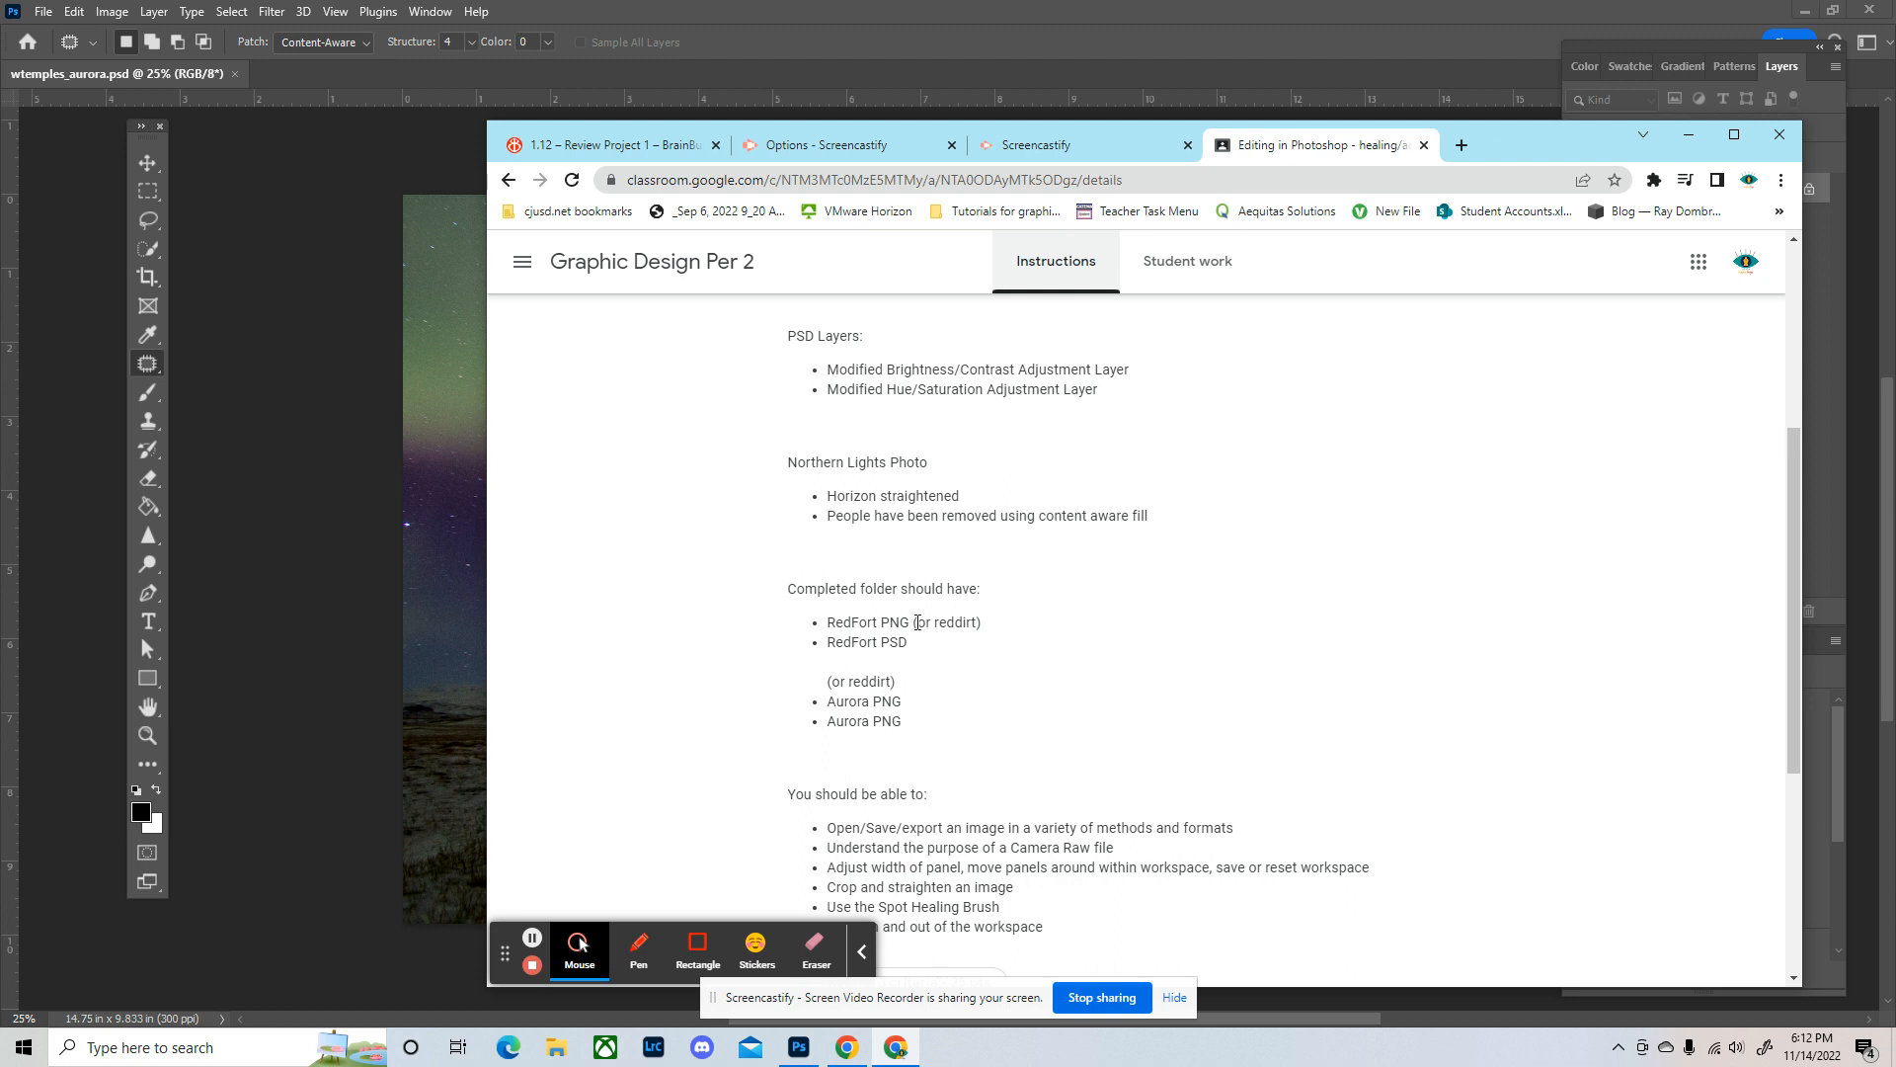
double_click(879, 721)
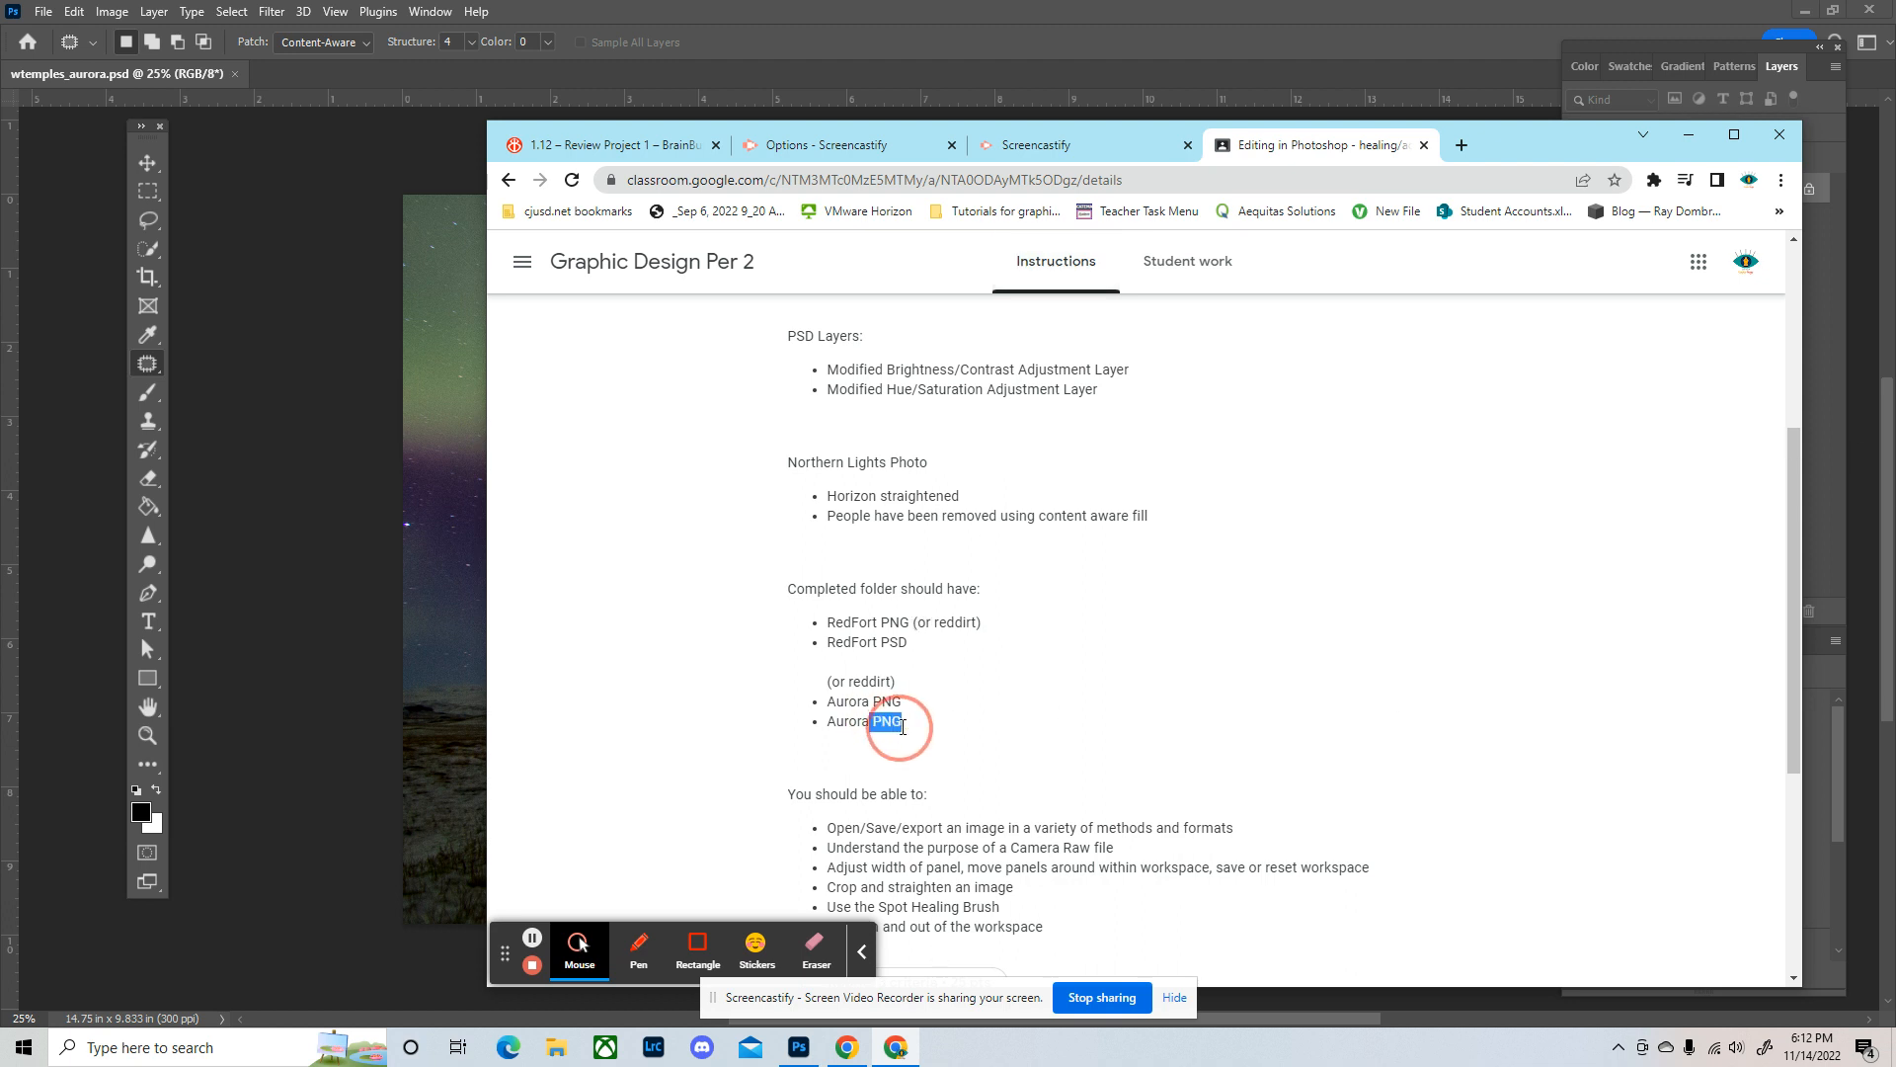
click(905, 721)
scroll(1080, 731, down, 4)
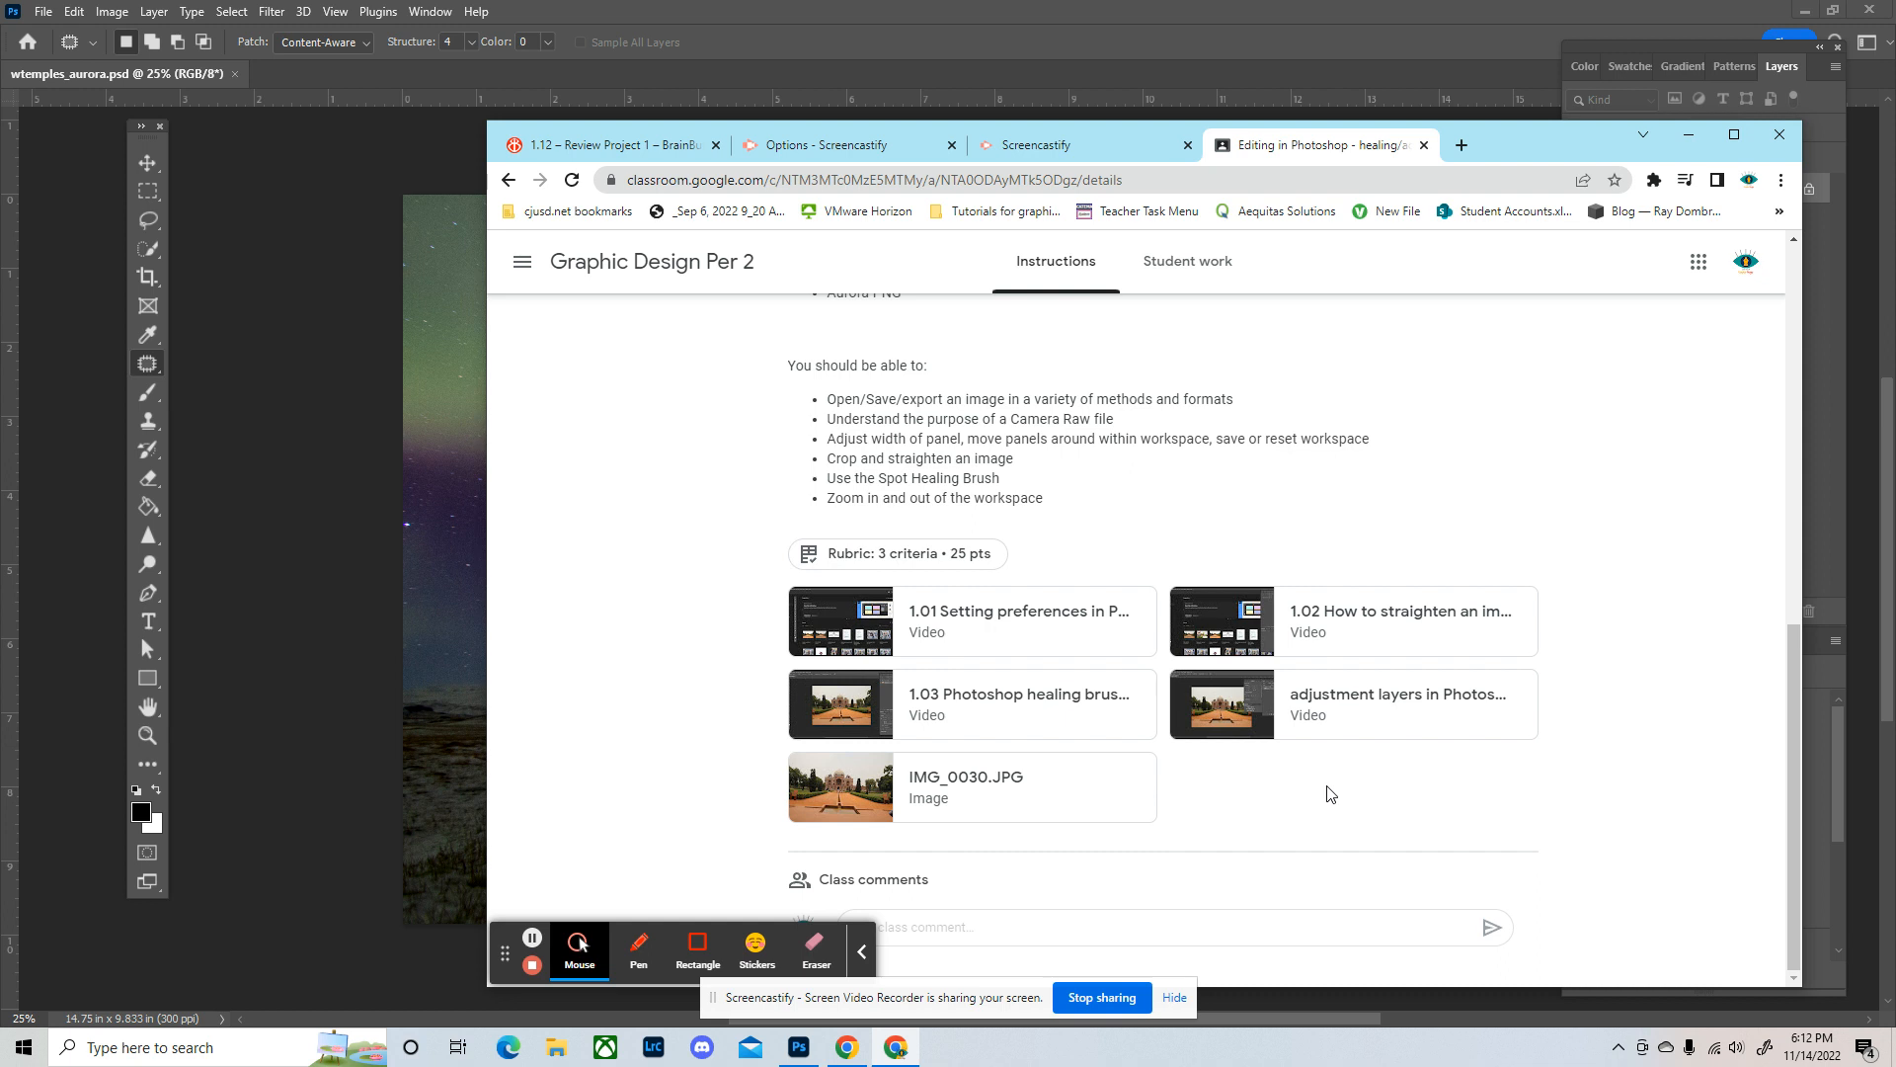
drag(1791, 776, 1799, 824)
drag(1802, 639, 1799, 444)
scroll(954, 777, down, 5)
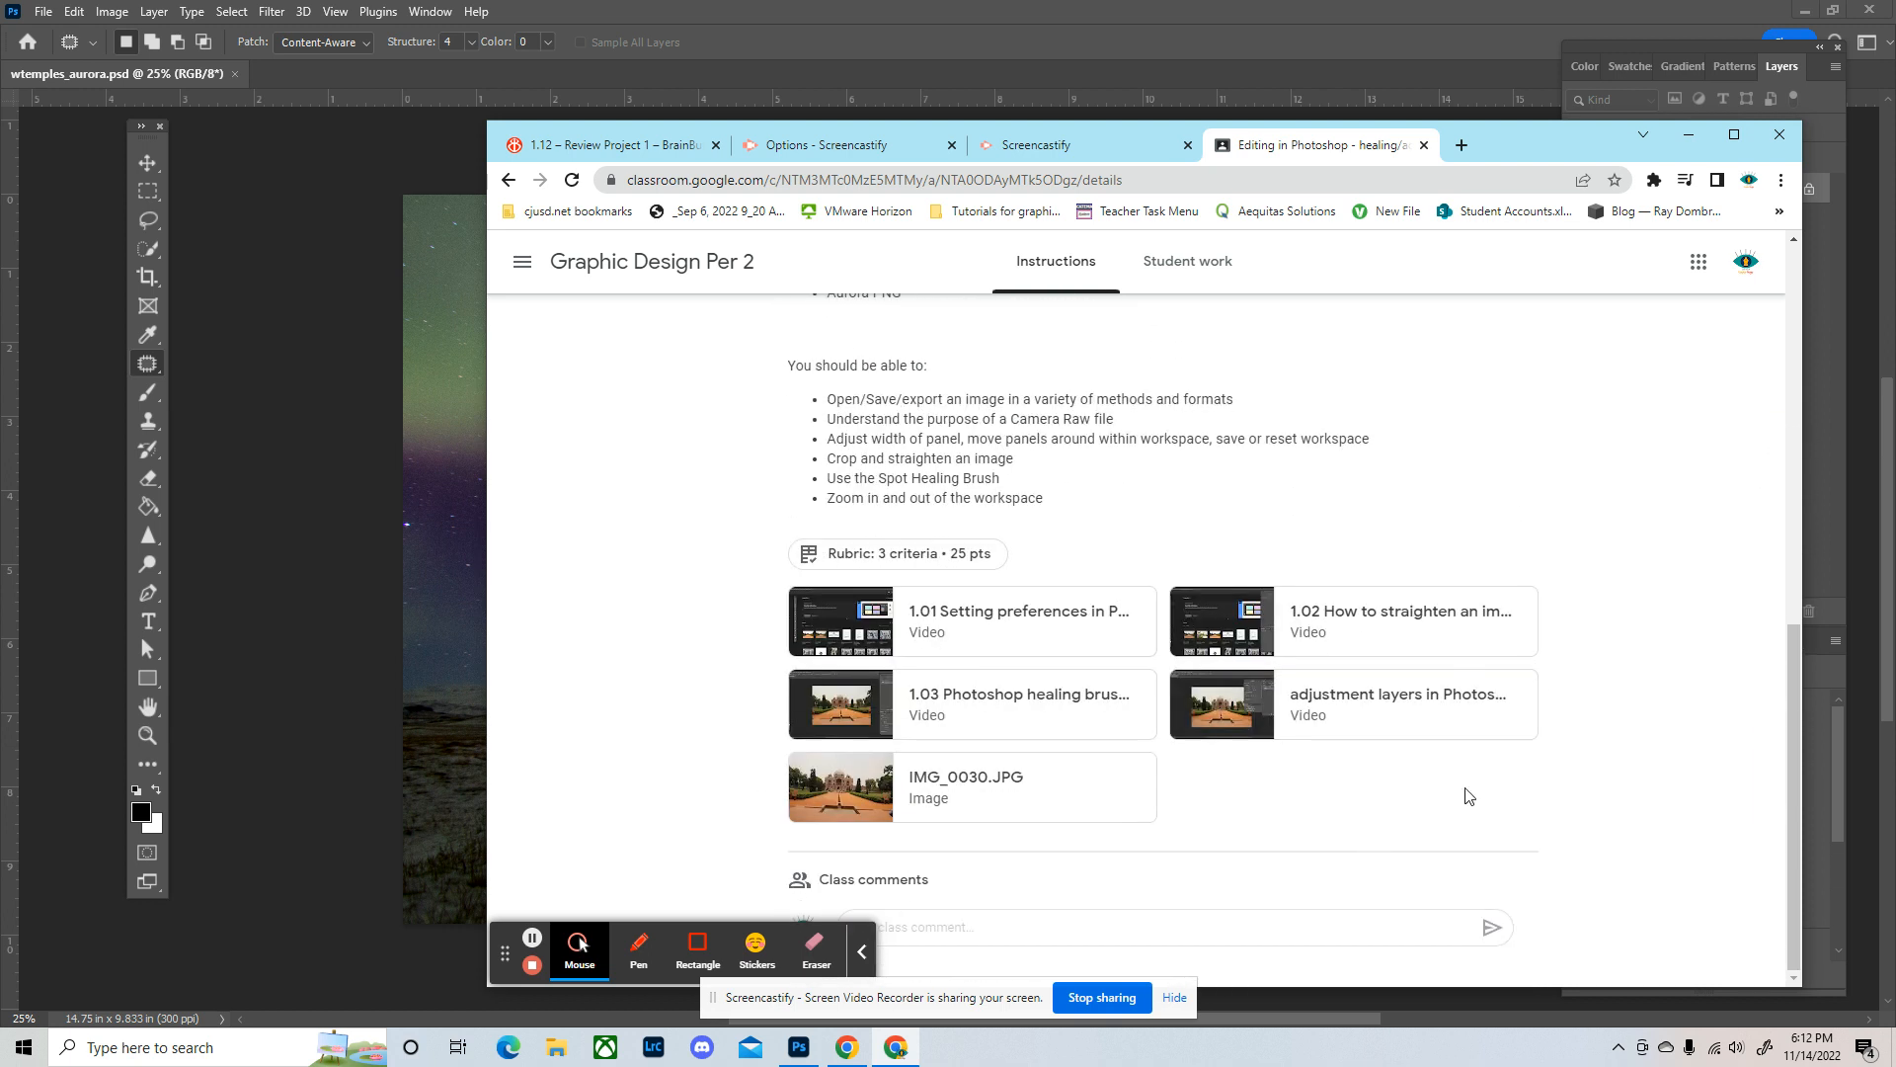